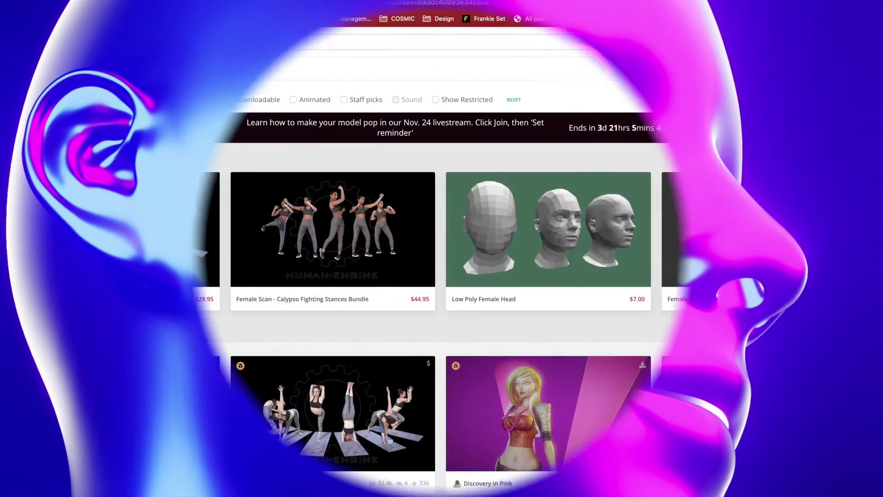
Download the Female base mesh from Sketchfab, viewing its obj, glTF and USDZ options
scroll(685, 328, down, 8)
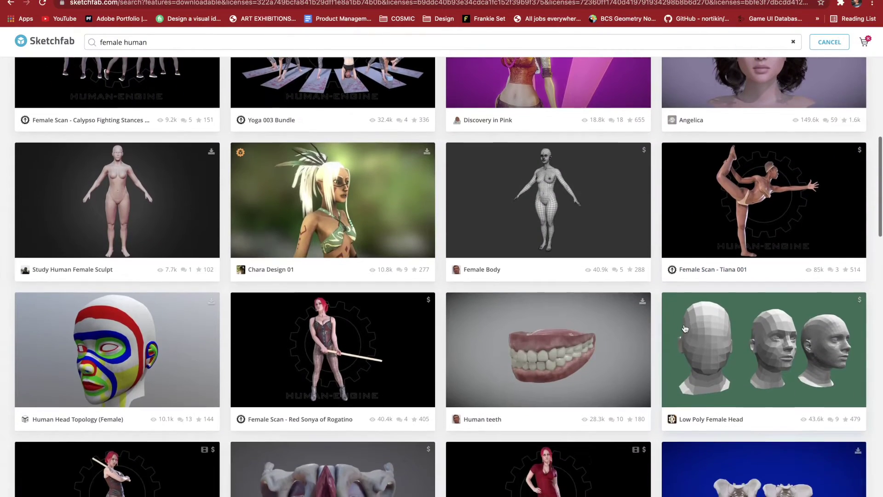
scroll(685, 329, down, 1)
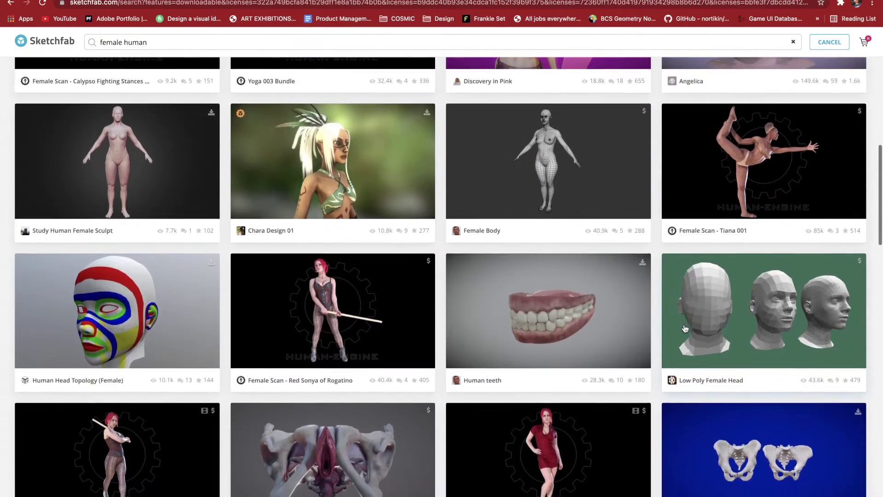
scroll(685, 328, down, 3)
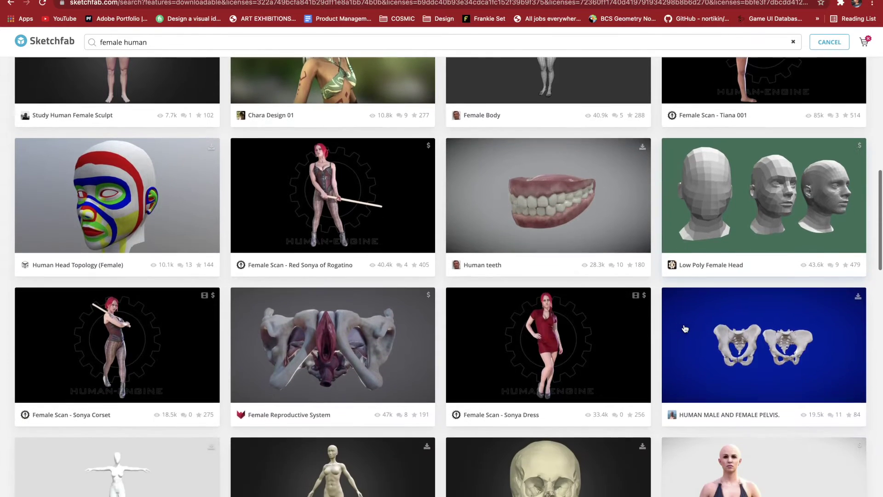
scroll(685, 328, down, 4)
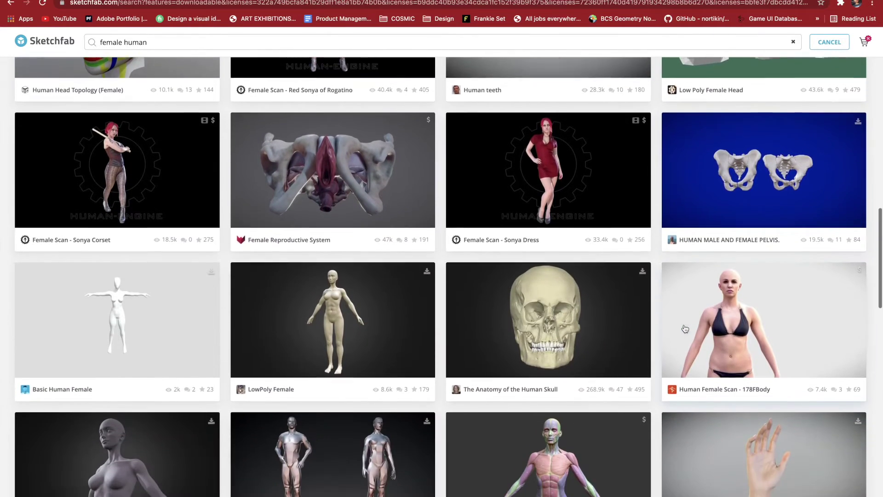
scroll(685, 328, down, 3)
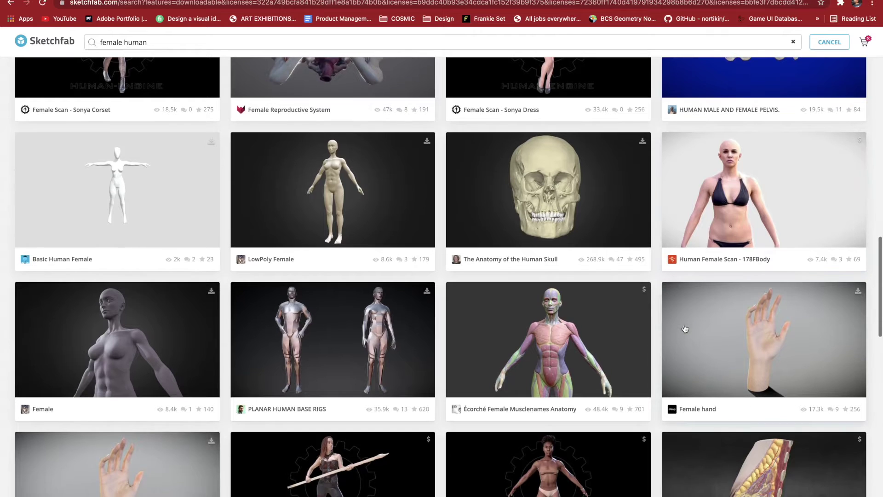
scroll(684, 328, down, 2)
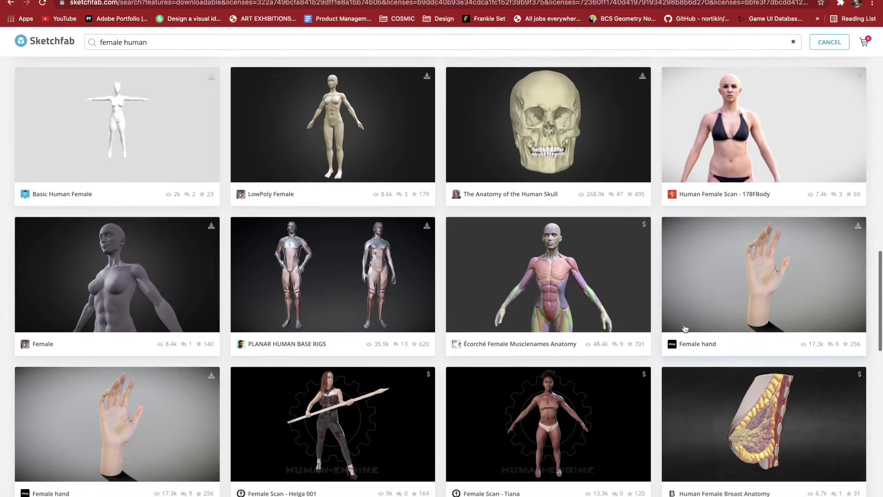
scroll(683, 328, down, 1)
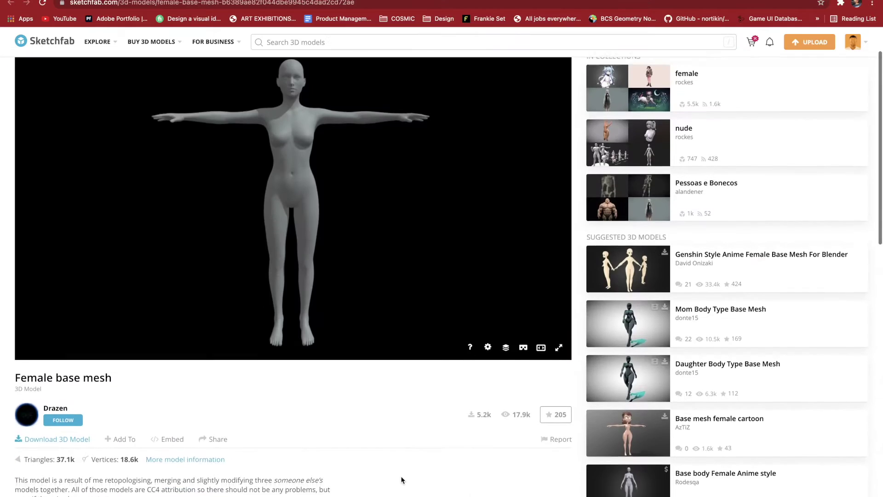
scroll(402, 480, down, 2)
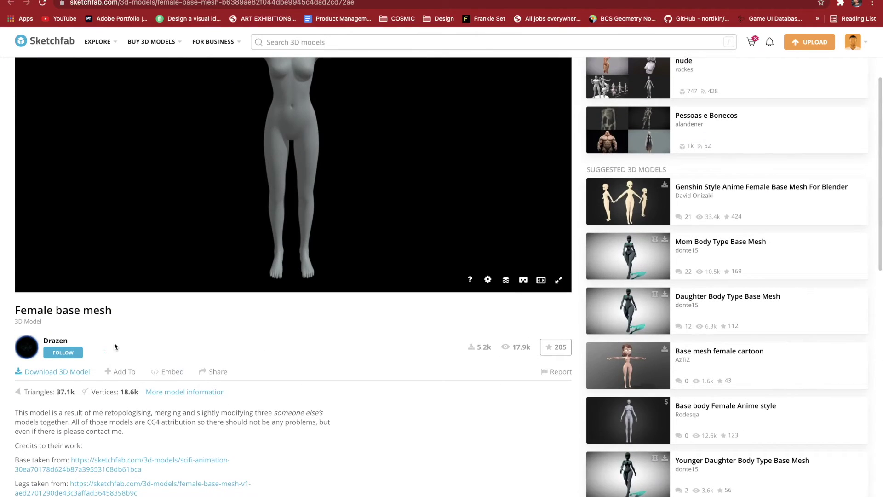
click(68, 373)
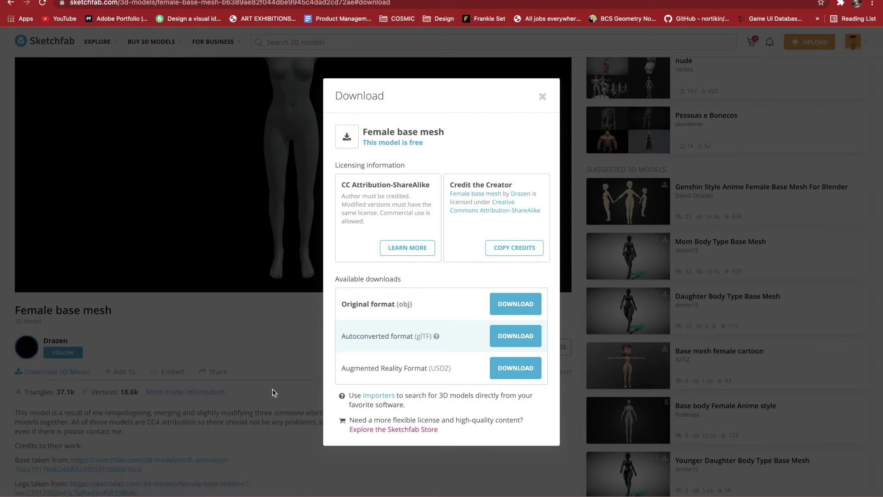
click(543, 98)
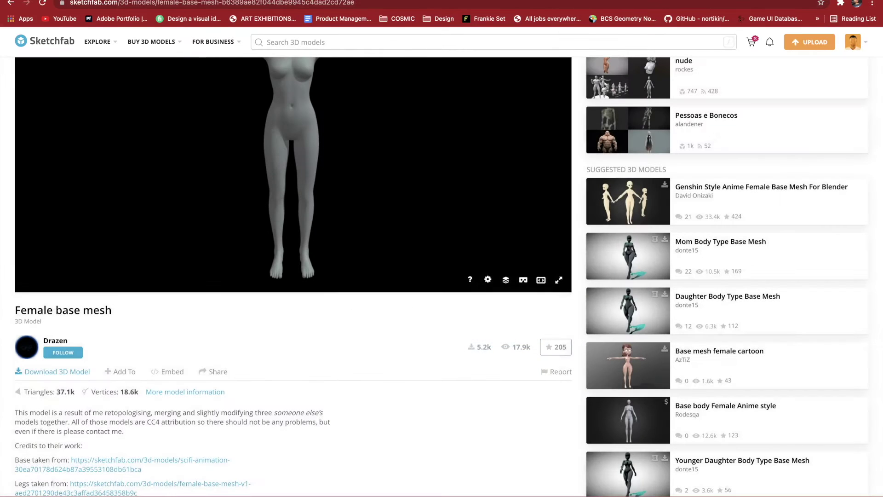
Reveal female-base-mesh.zip in Finder, unzip it beside the GALLACTIC-LADY folder, and return to Chrome
right_click(107, 464)
click(122, 493)
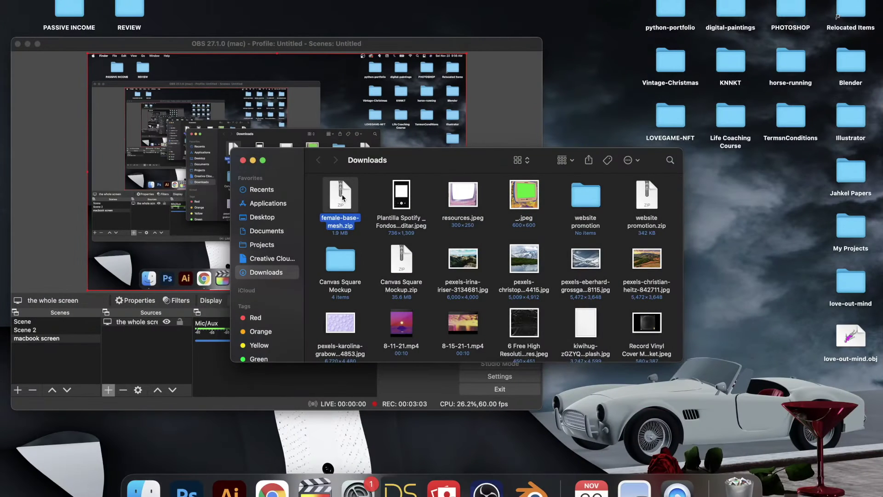
double_click(342, 198)
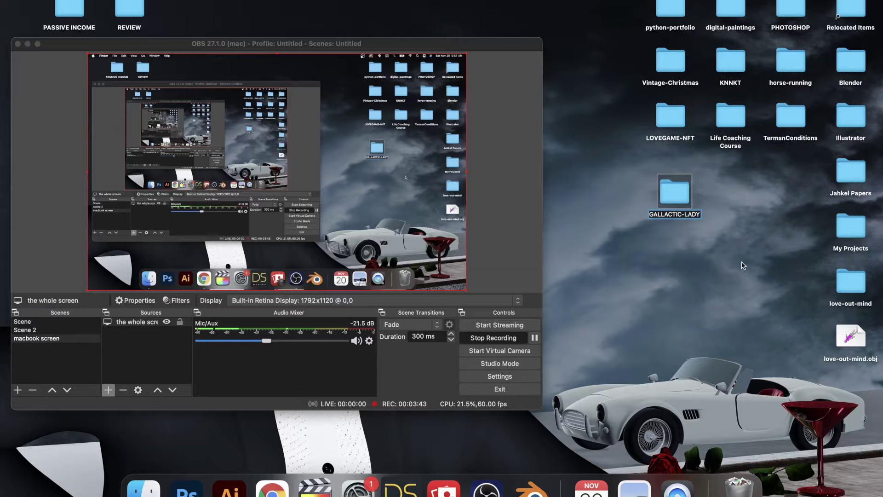
click(650, 253)
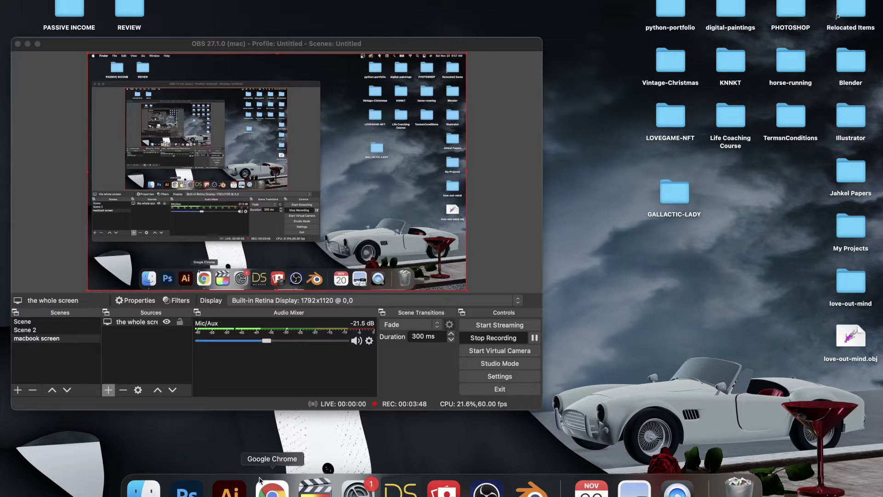
click(271, 489)
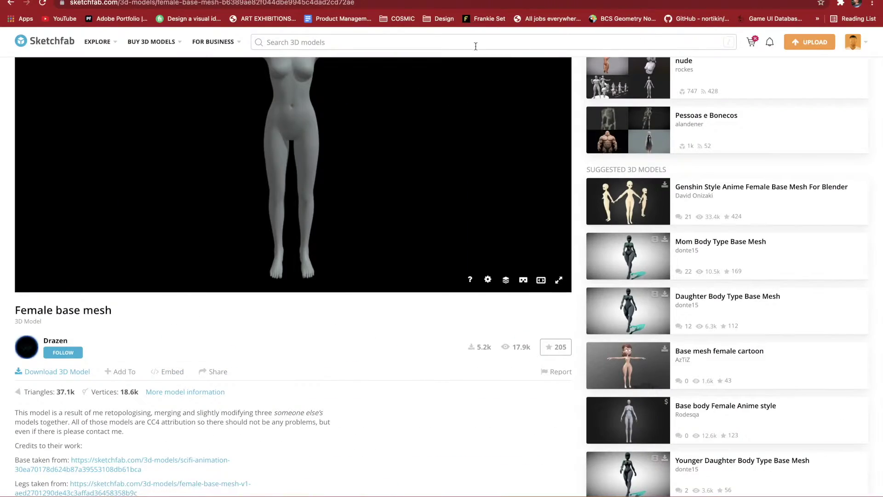
Open mixamo.com in a new tab and upload Female base.obj from GALLACTIC-LADY
key(super+t)
text(mix)
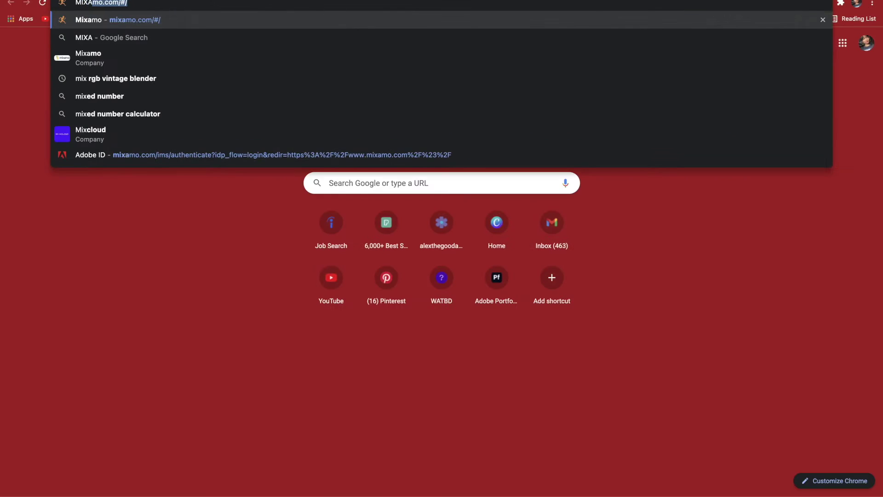
key(Return)
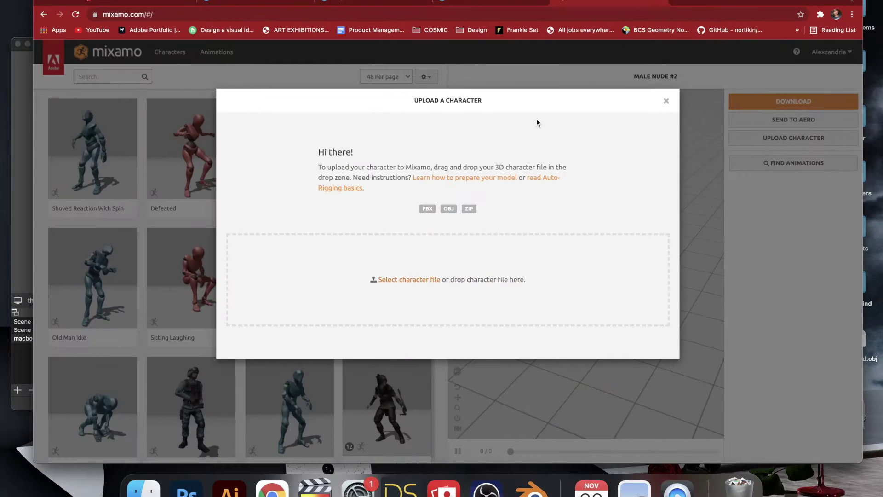
click(409, 280)
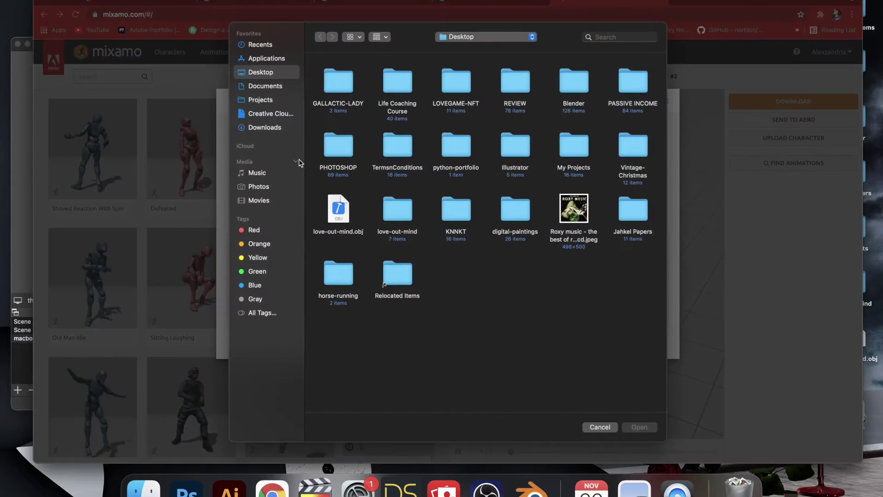
double_click(340, 84)
click(338, 86)
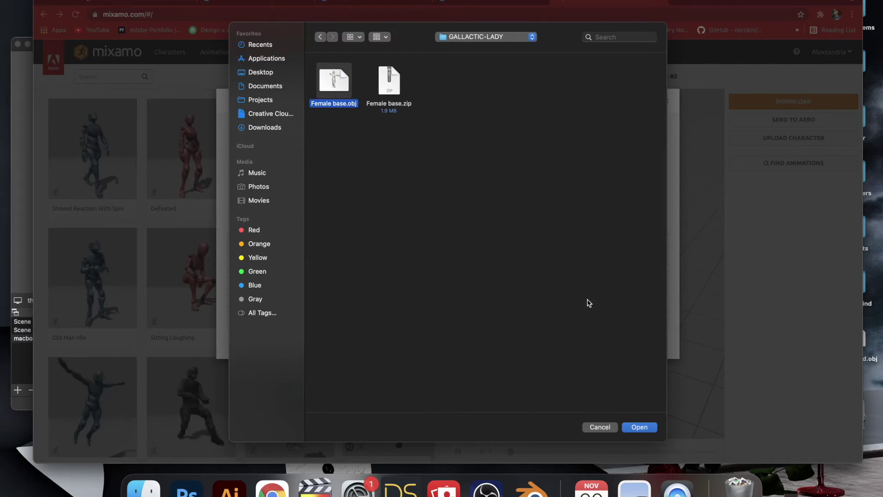
click(650, 426)
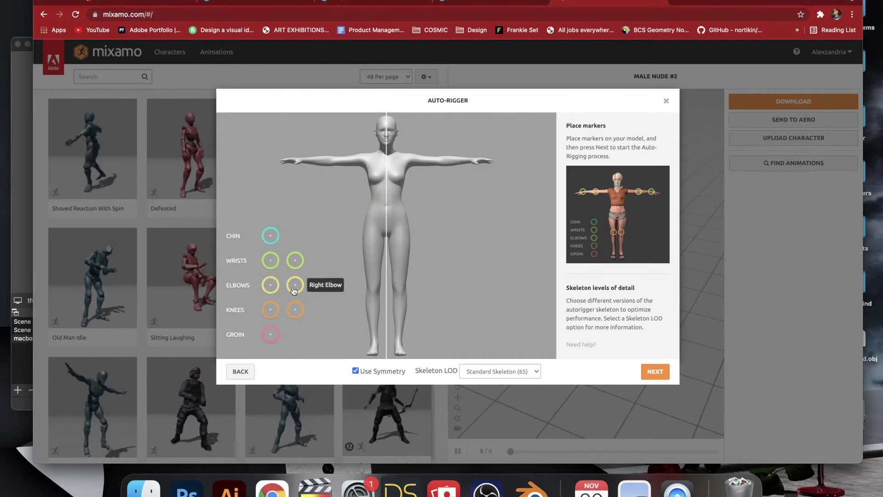
Place the wrist, elbow, chin, knee and groin markers on the body
drag(296, 262, 301, 160)
drag(270, 235, 387, 141)
drag(273, 316, 372, 289)
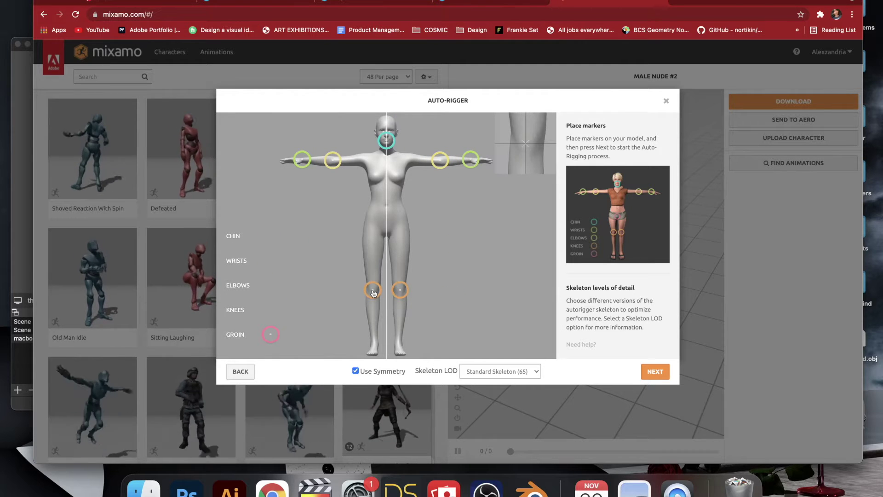
drag(270, 334, 387, 232)
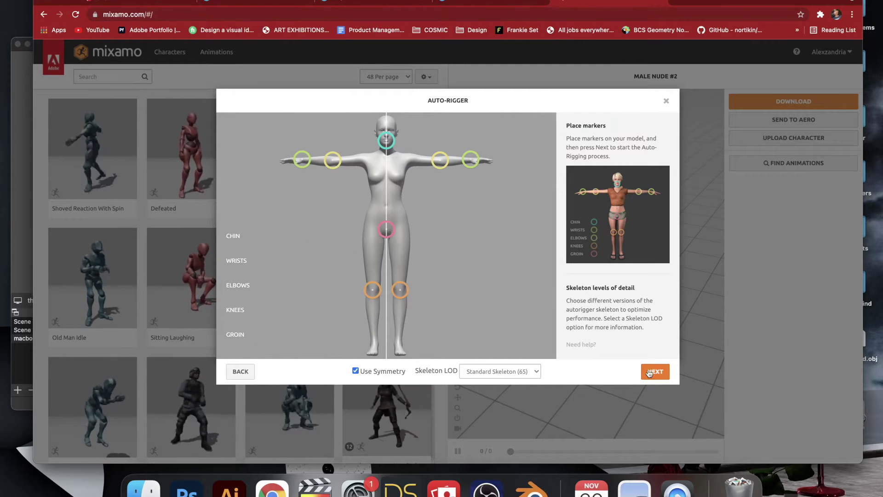
Auto-rig with the Standard Skeleton (65) and load it as the current character
click(500, 371)
click(497, 370)
click(653, 371)
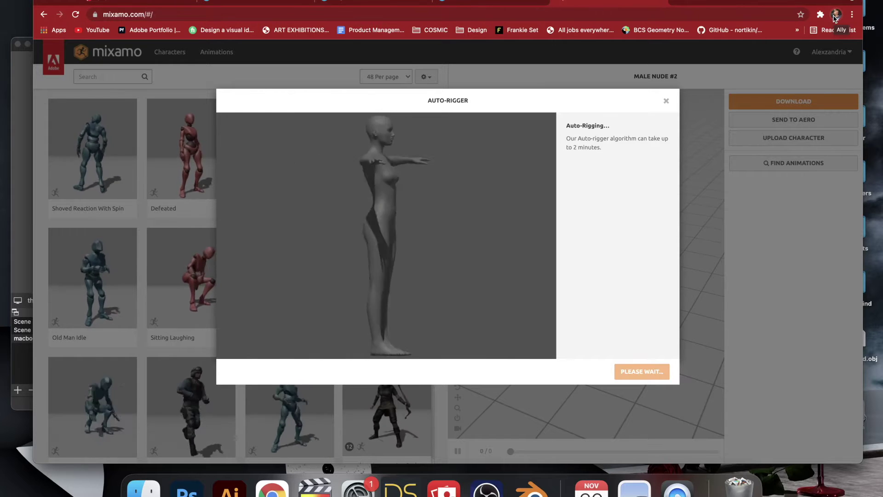
click(655, 372)
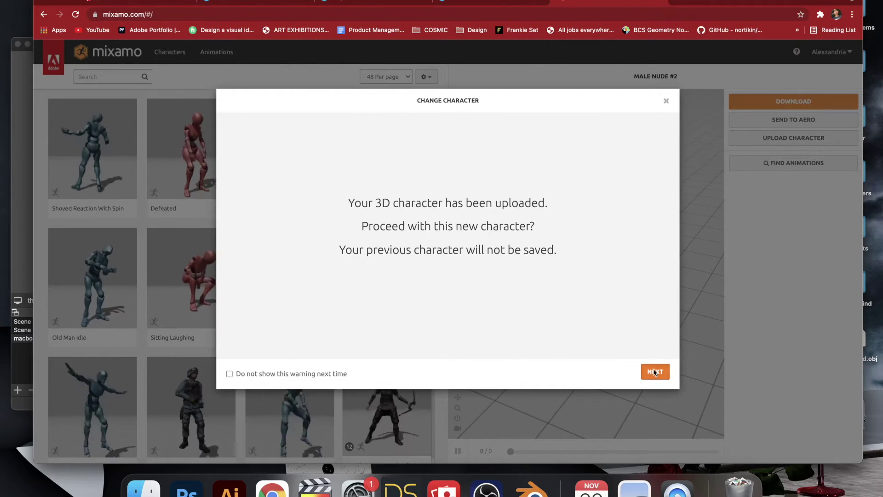
click(655, 372)
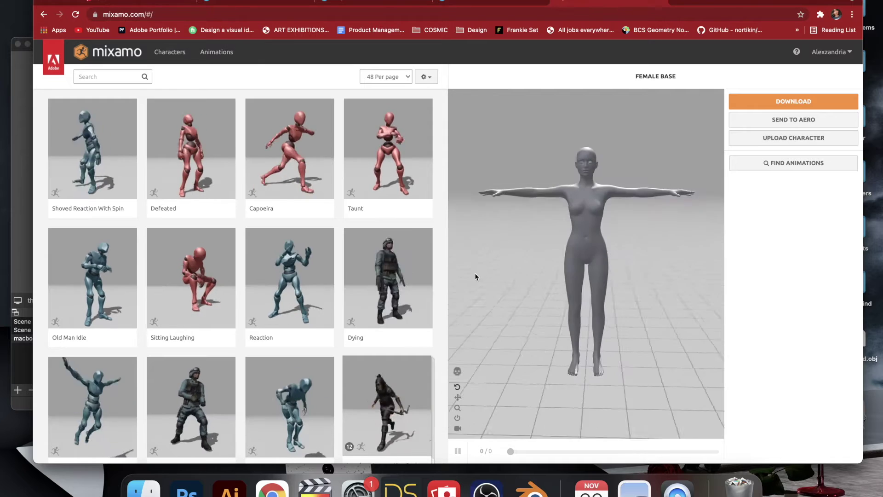
Apply the Sitting Idle animation, adjust the arm spacing, and choose FBX Binary export
click(108, 76)
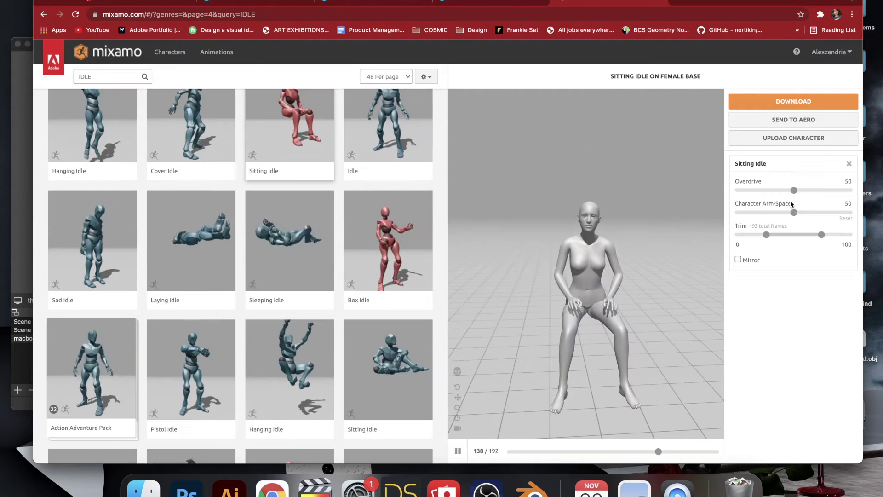
mouse_move(795, 213)
mouse_down()
mouse_move(806, 213)
mouse_move(777, 213)
mouse_up()
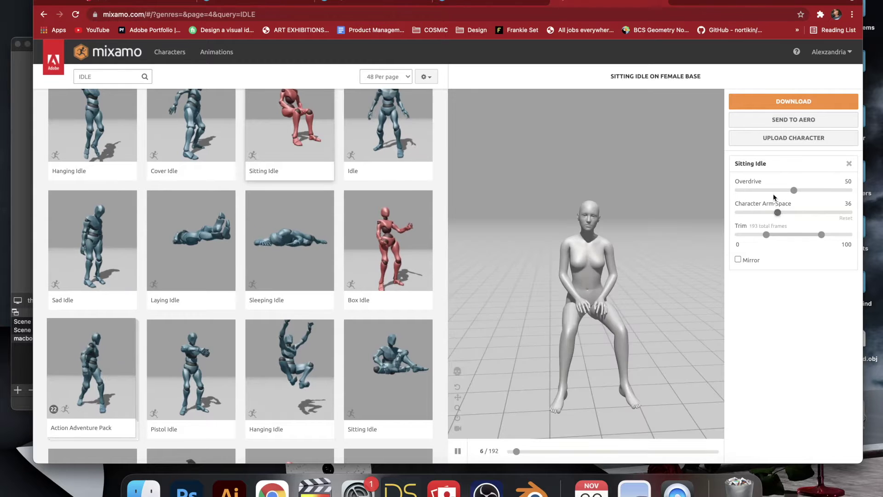
click(786, 103)
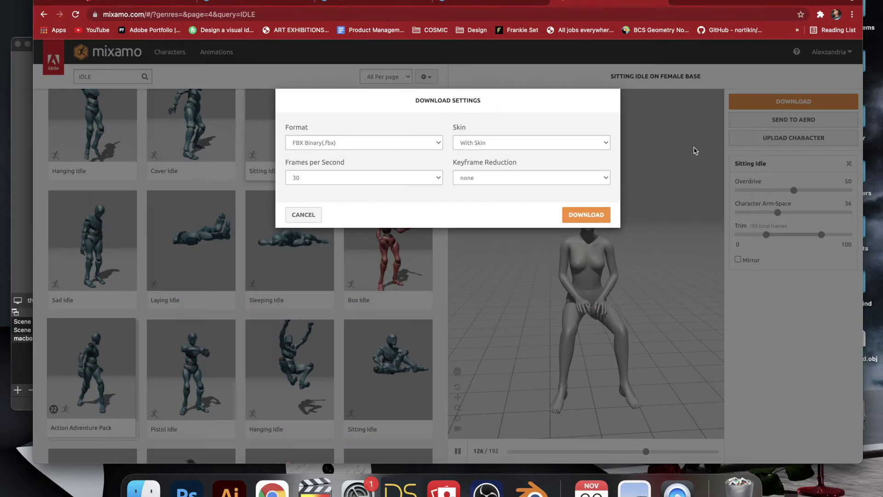
click(404, 137)
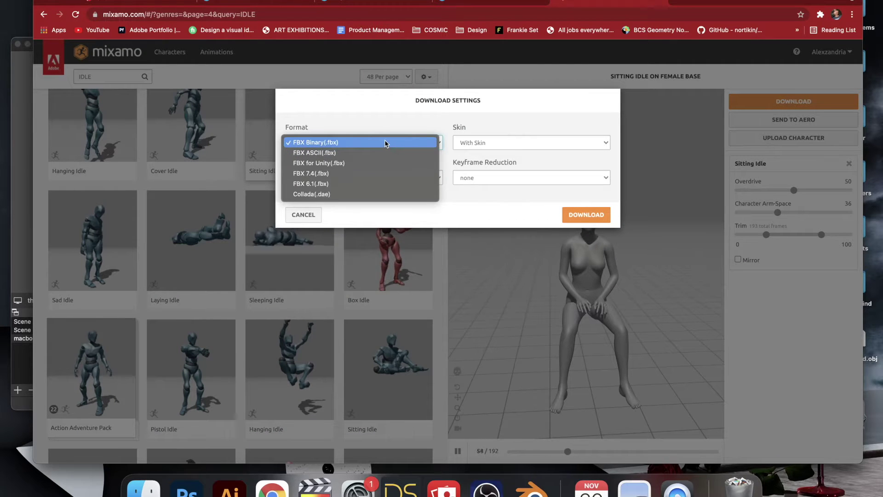
click(384, 143)
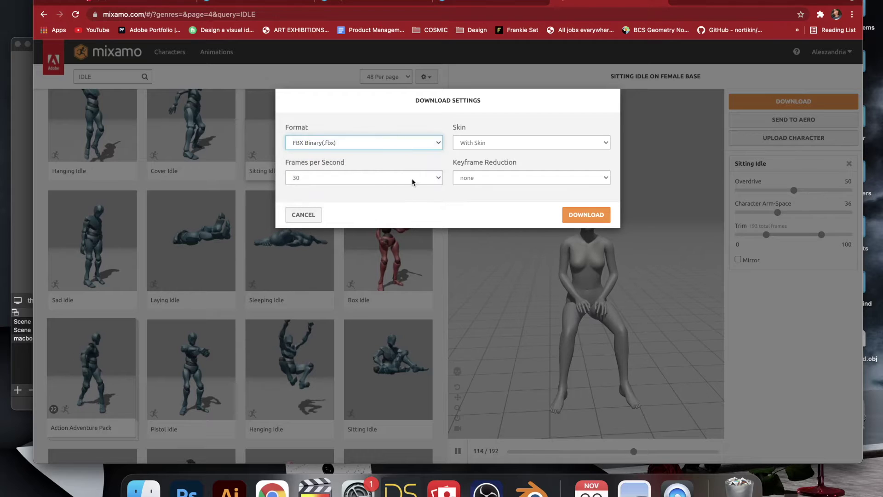
Download with skin, no keyframe reduction and 24 fps, then minimize Chrome
click(473, 143)
click(440, 166)
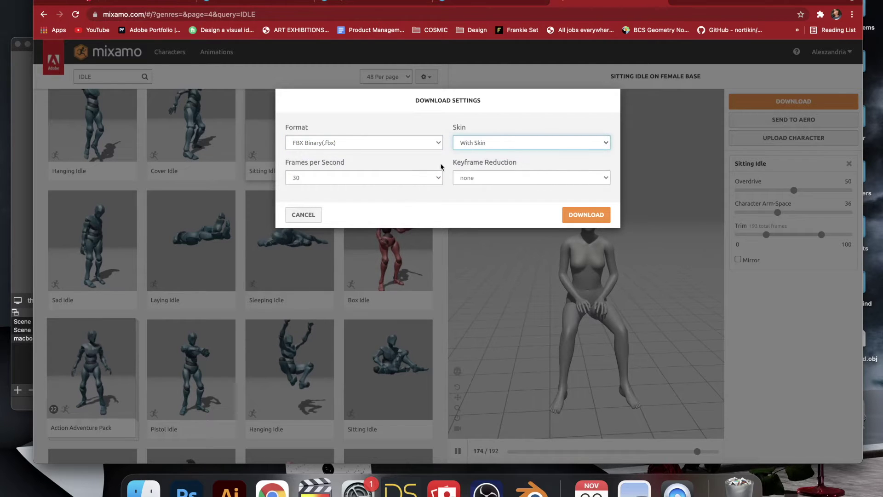
click(481, 179)
click(469, 177)
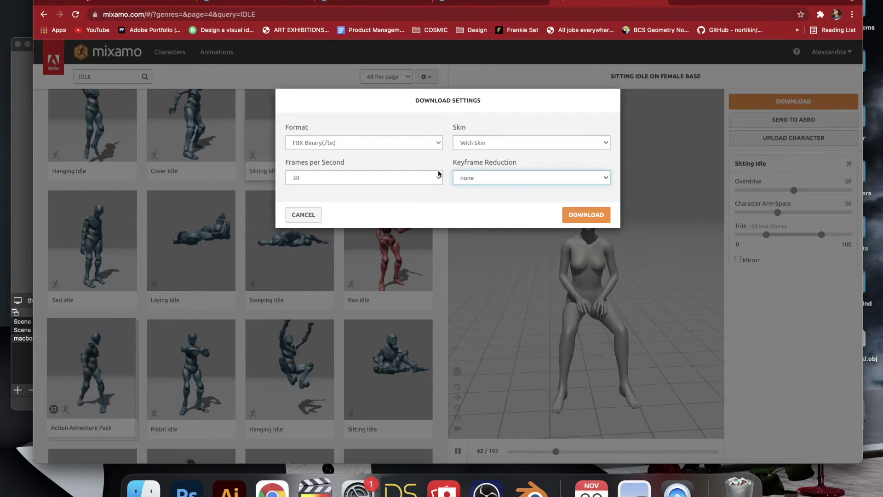
click(437, 174)
click(423, 157)
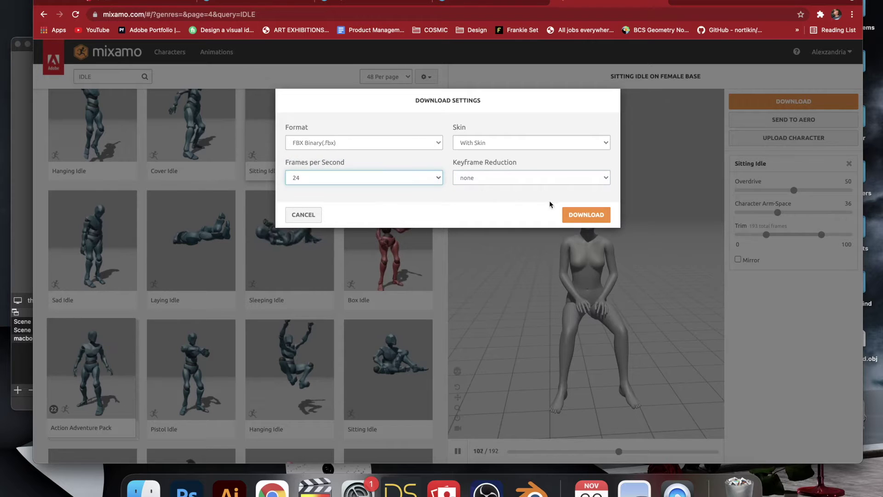
click(575, 215)
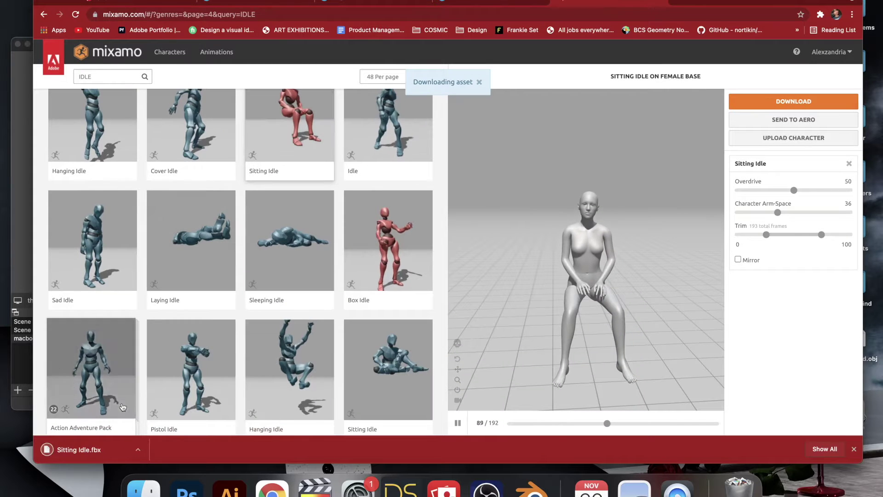
click(46, 2)
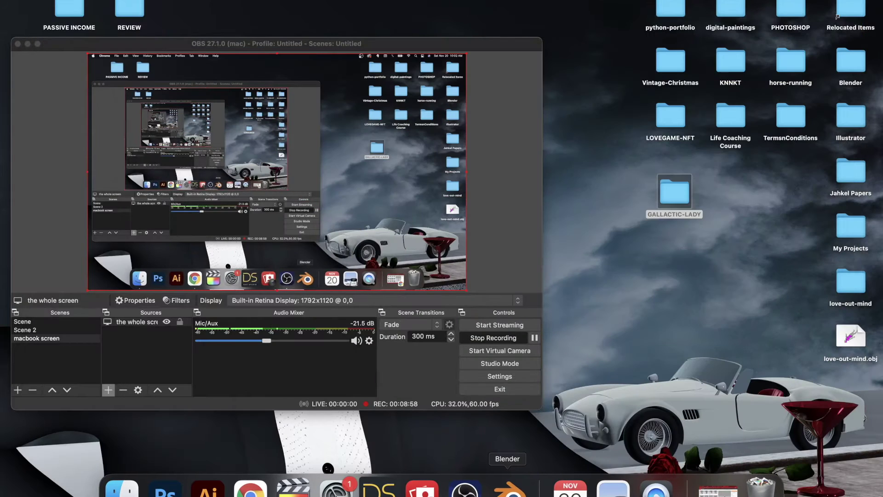
Launch Blender, start a General scene, and delete the default cube
click(515, 483)
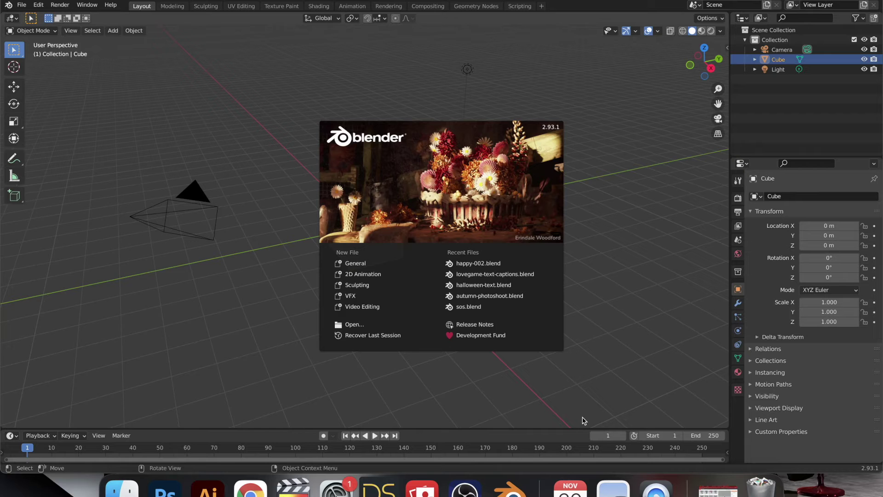
click(372, 266)
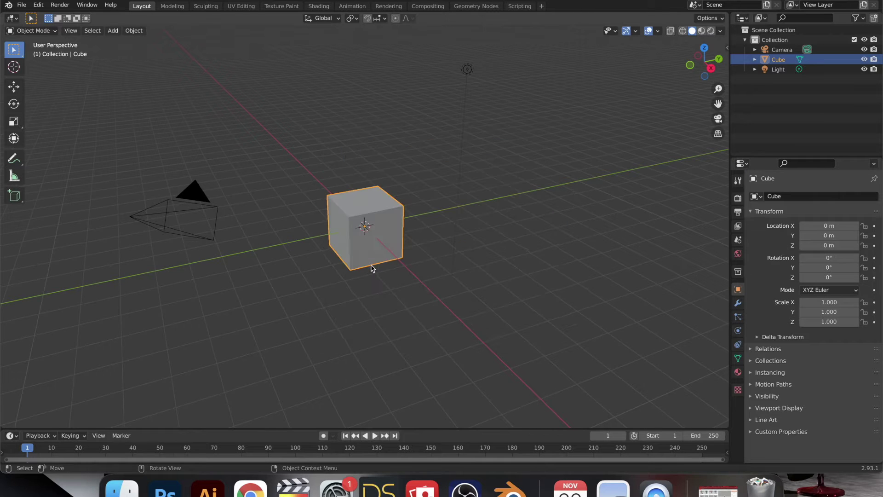
key(x)
click(354, 245)
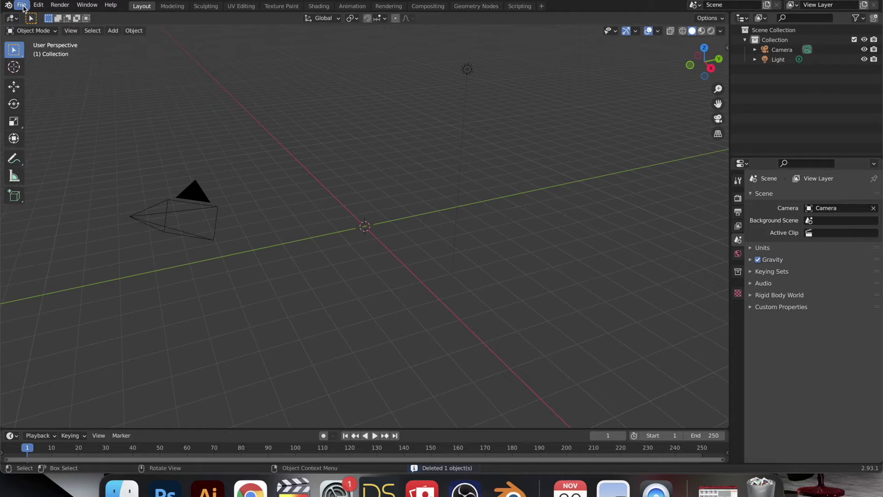
click(22, 6)
Import Sitting Idle.fbx from the Downloads folder as an FBX
mouse_move(49, 142)
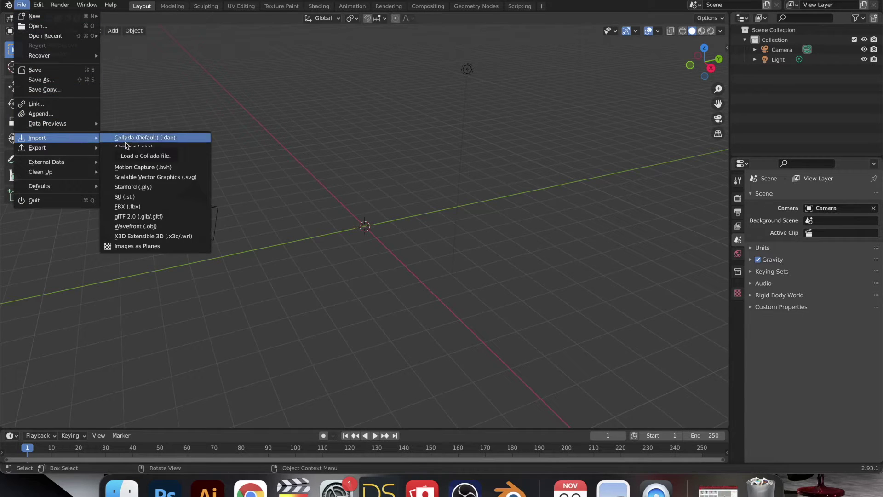
click(129, 206)
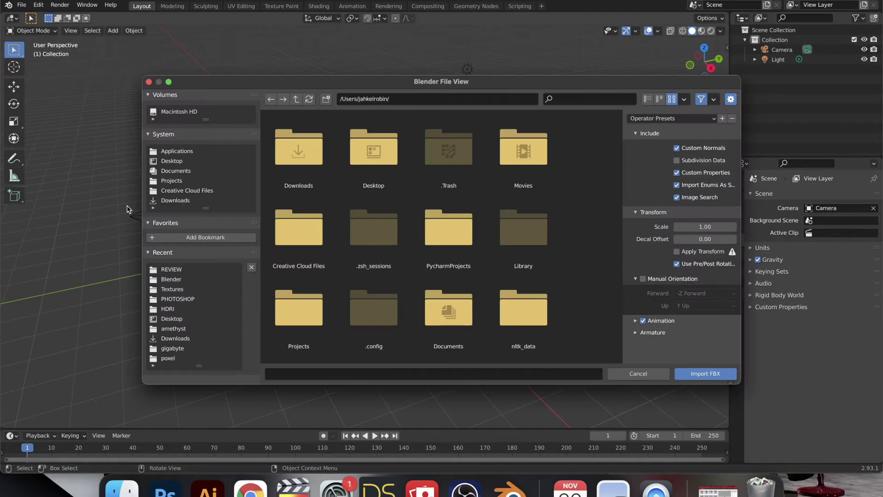
double_click(306, 148)
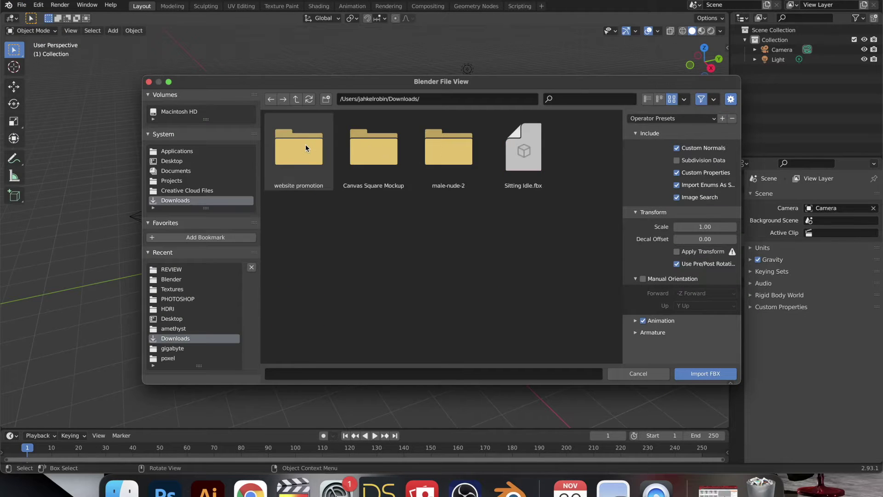
click(524, 150)
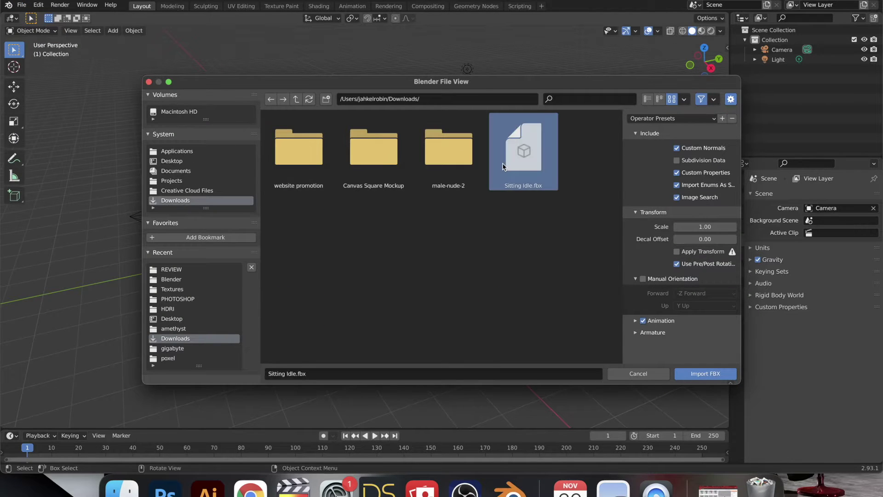
click(692, 375)
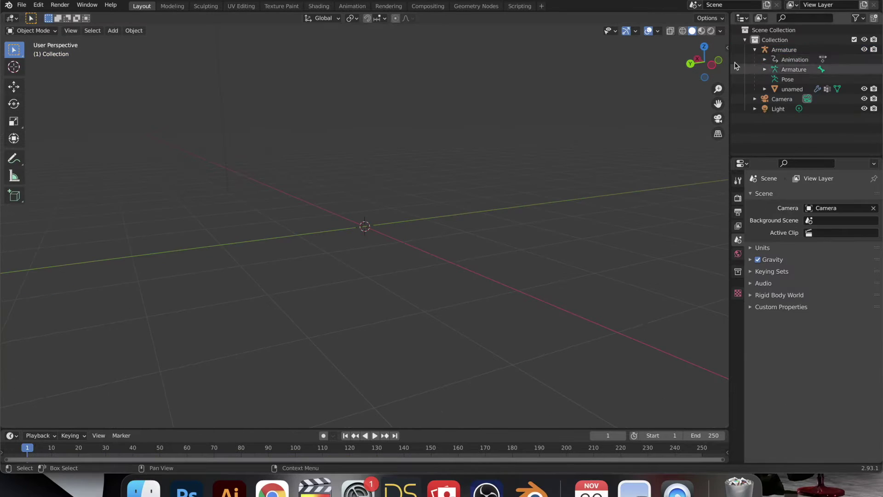
Scale the imported Armature uniformly to 0.589 and reframe the view on it
key(s)
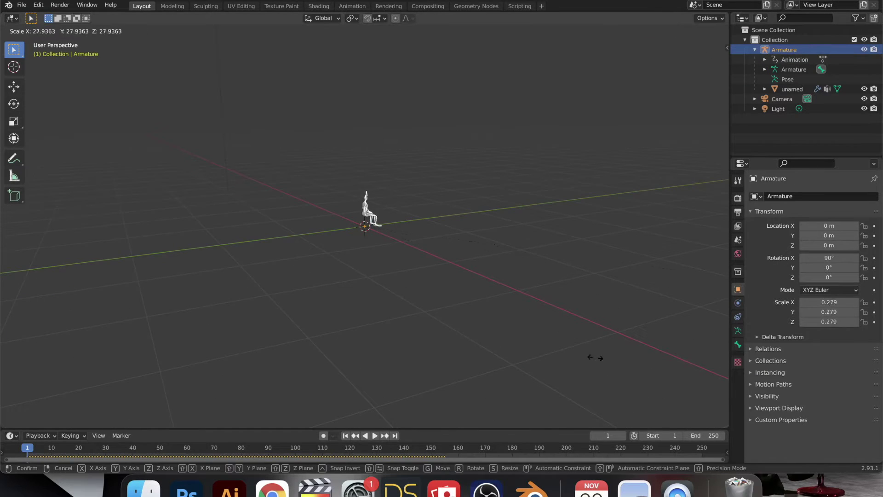
click(189, 300)
scroll(443, 252, right, 5)
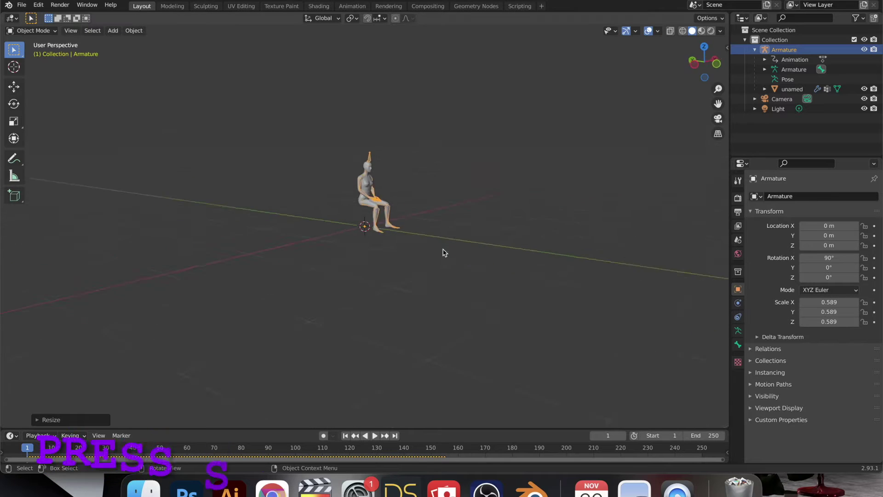
scroll(443, 252, up, 2)
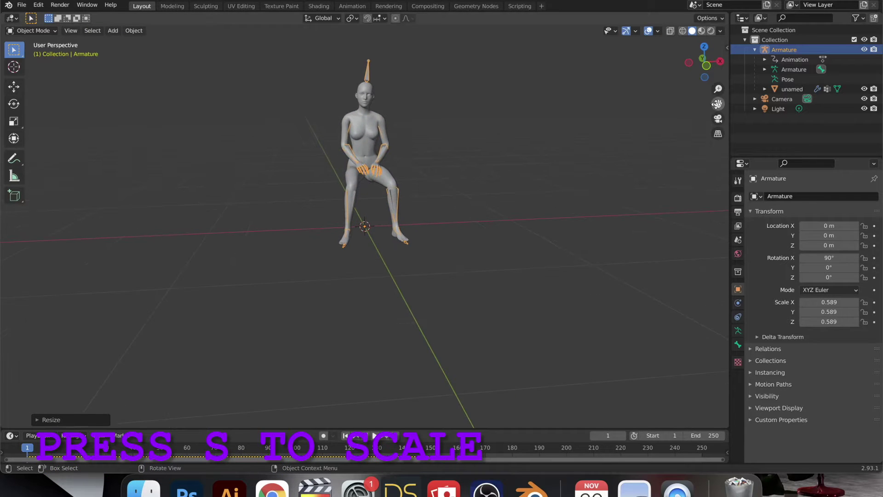
scroll(420, 170, up, 5)
scroll(422, 172, right, 3)
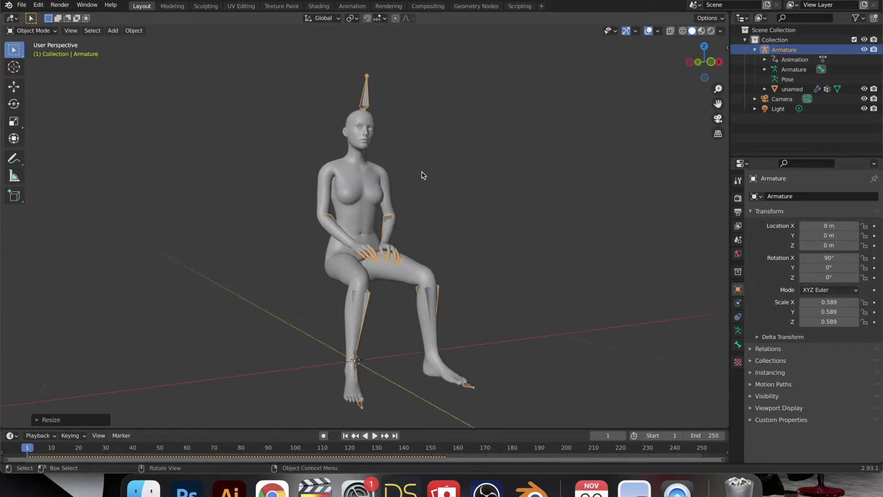
scroll(421, 173, right, 5)
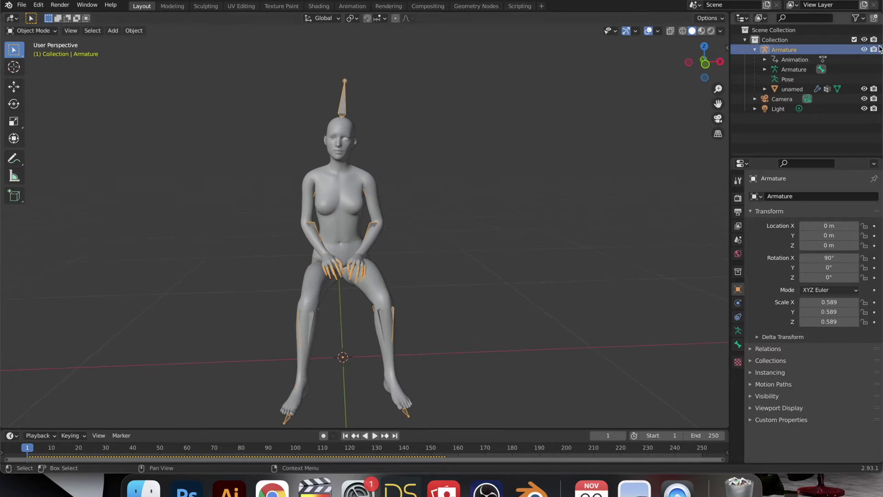
Hide the Armature in the viewport, exclude it from renders, and reposition the view
click(863, 50)
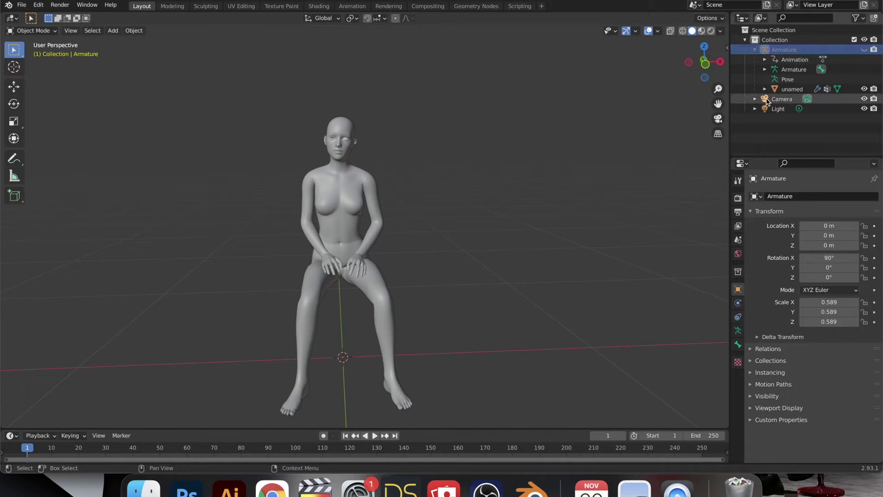
click(874, 50)
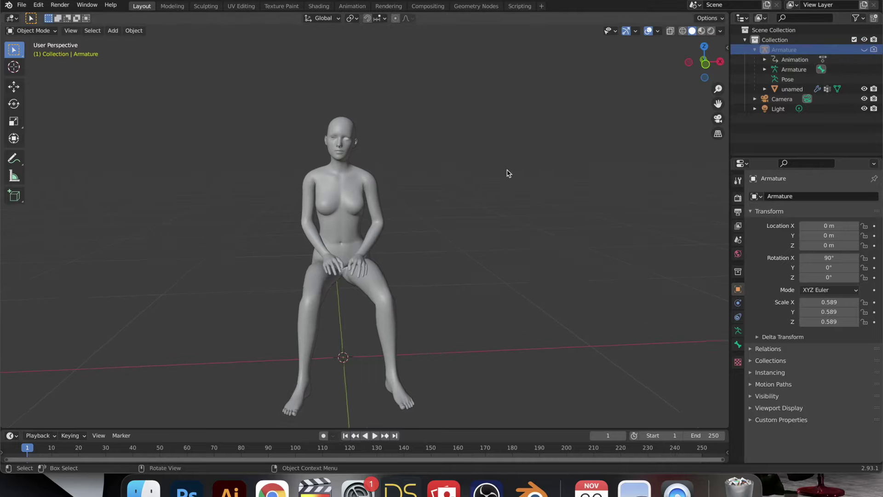
scroll(508, 173, left, 4)
ctrl+scroll(508, 174, up, 3)
scroll(508, 173, left, 2)
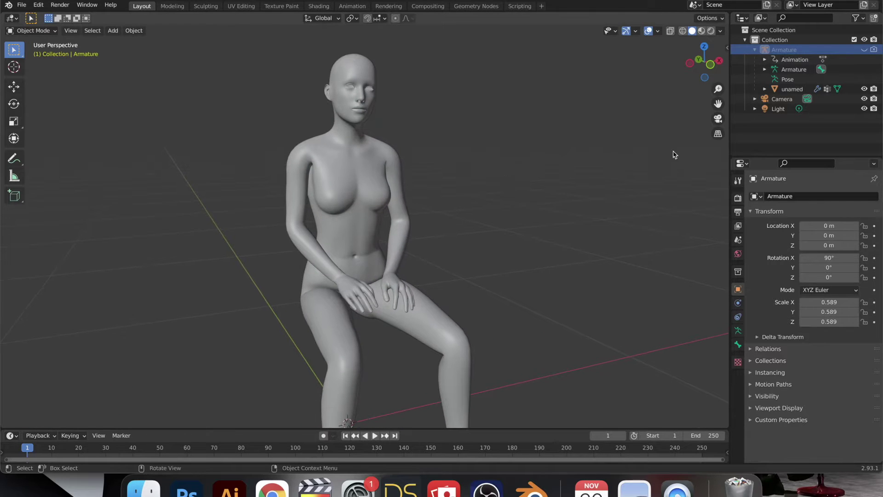
drag(716, 104, 721, 173)
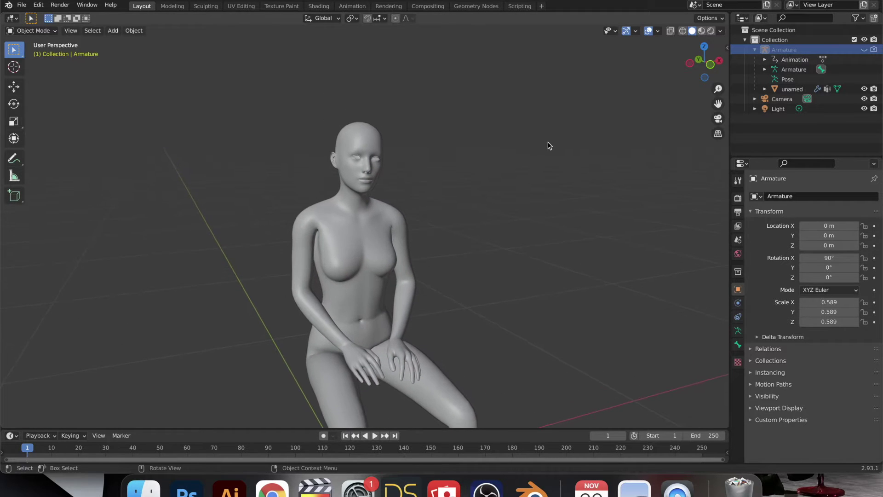
scroll(547, 145, up, 3)
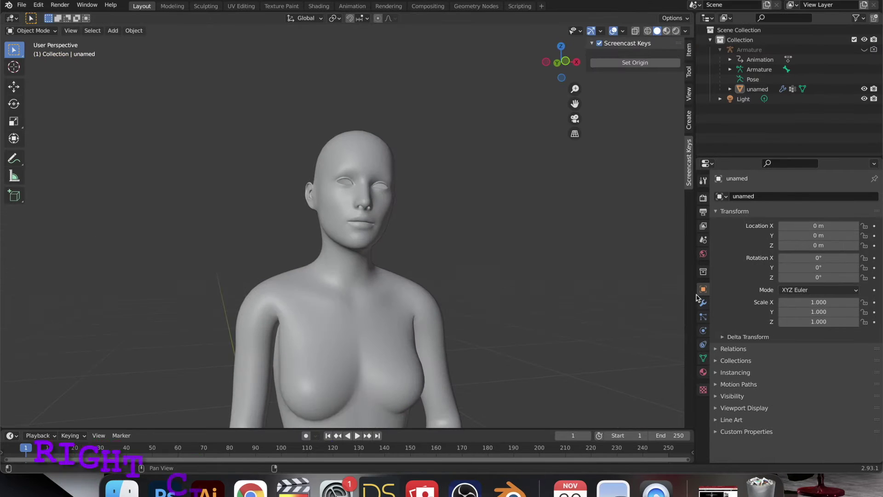
right_click(696, 296)
Split the viewport vertically and add a camera aligned to the right view's head-and-shoulders framing
click(695, 293)
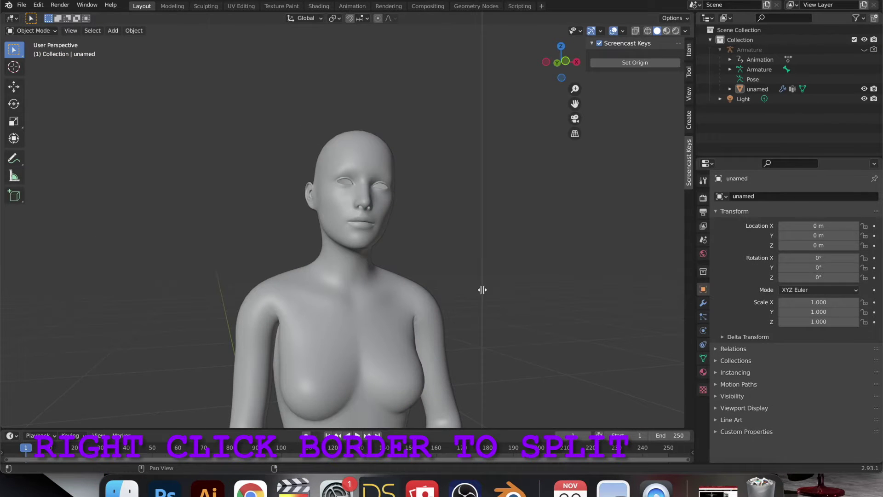
click(350, 286)
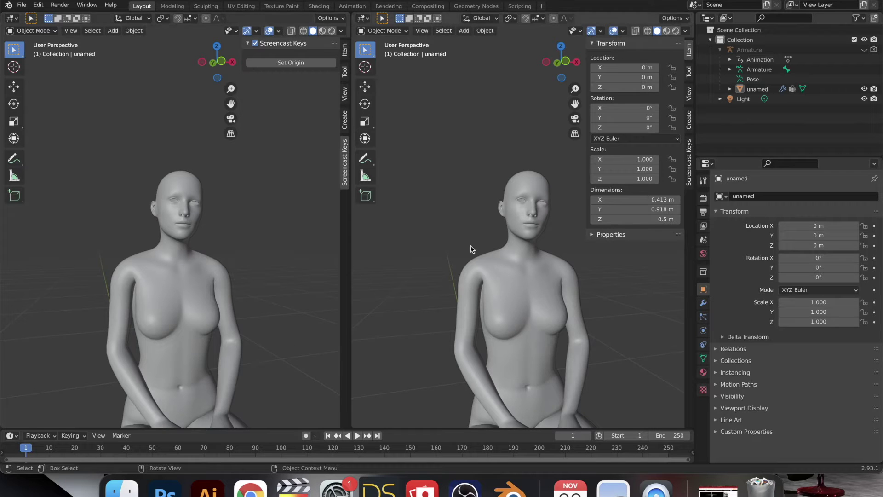
key(n)
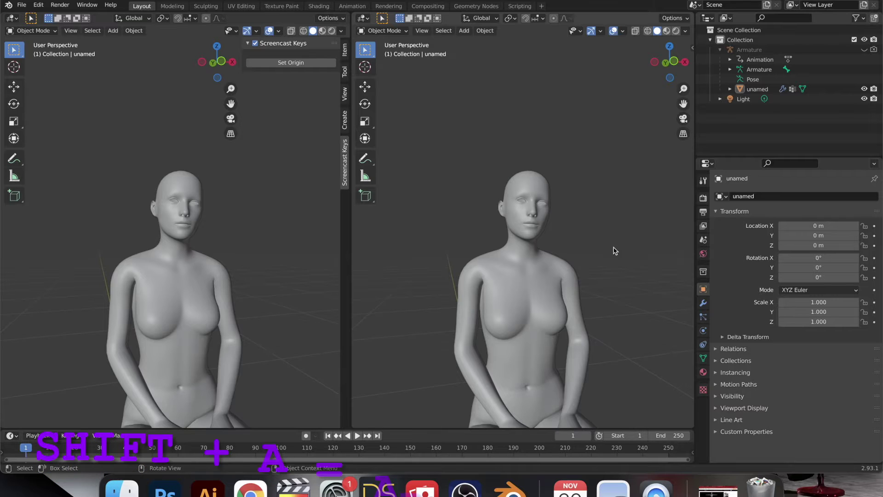
key(shift+a)
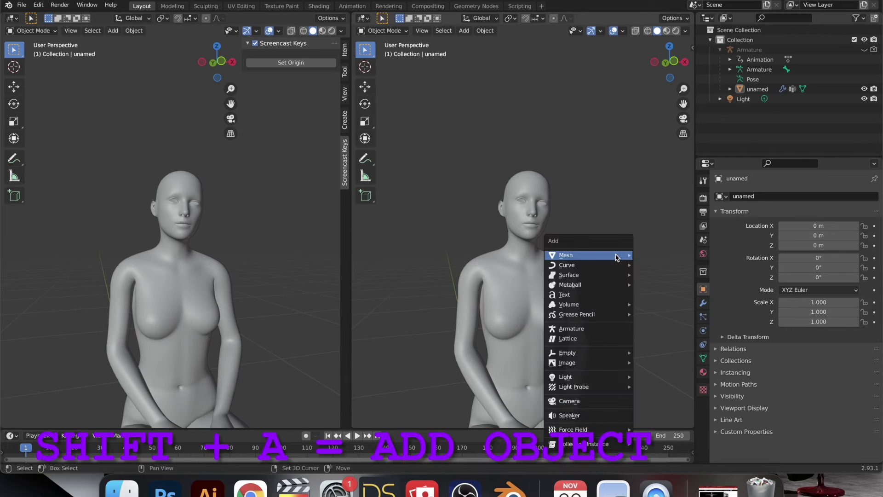
click(604, 401)
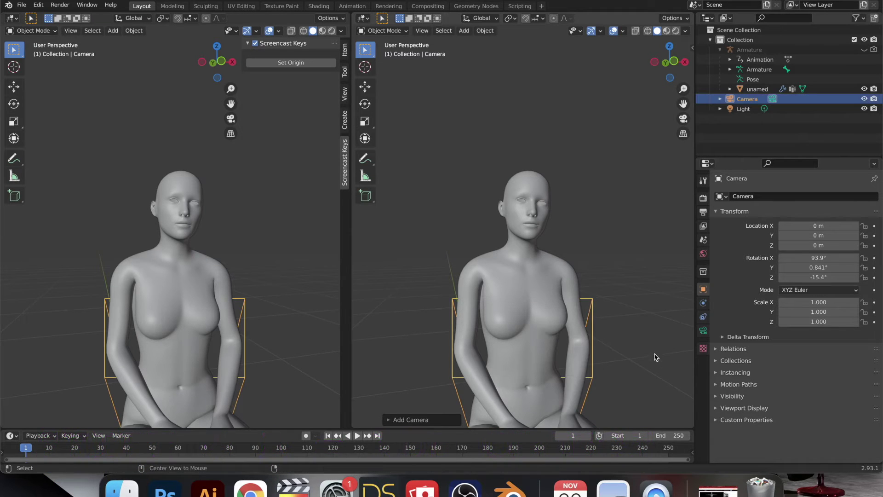
key(ctrl+alt+KP_0)
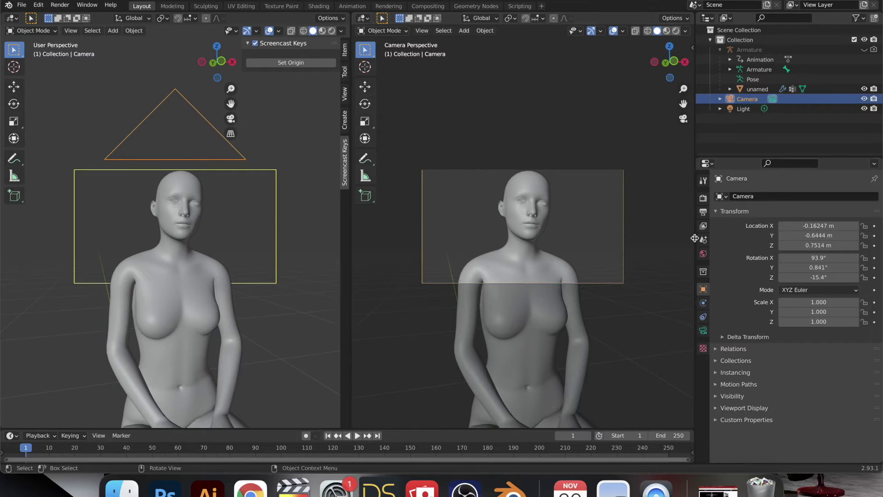
Shift the camera up 0.080, set Output Resolution Y to 1920, and enable Render Region
click(702, 330)
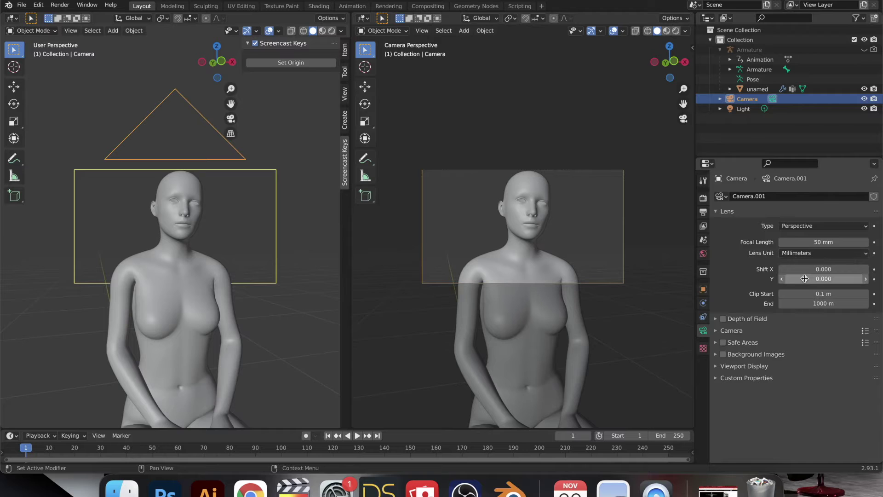
drag(807, 281, 828, 282)
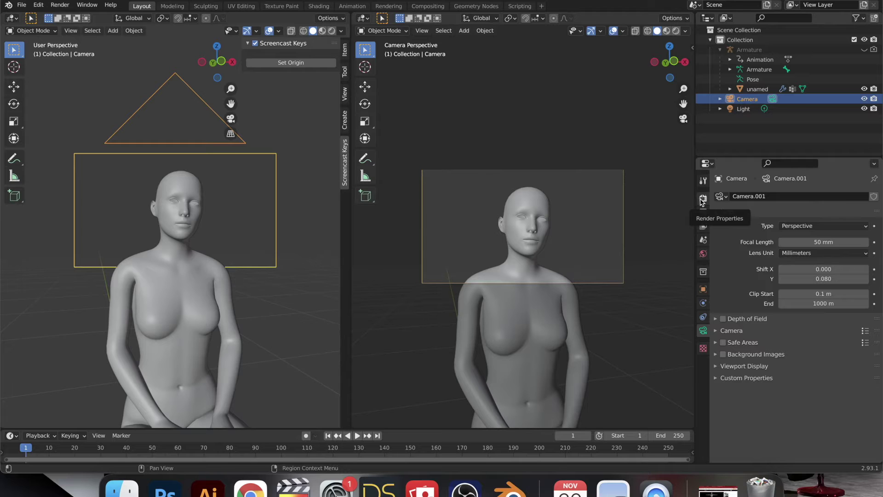
click(703, 211)
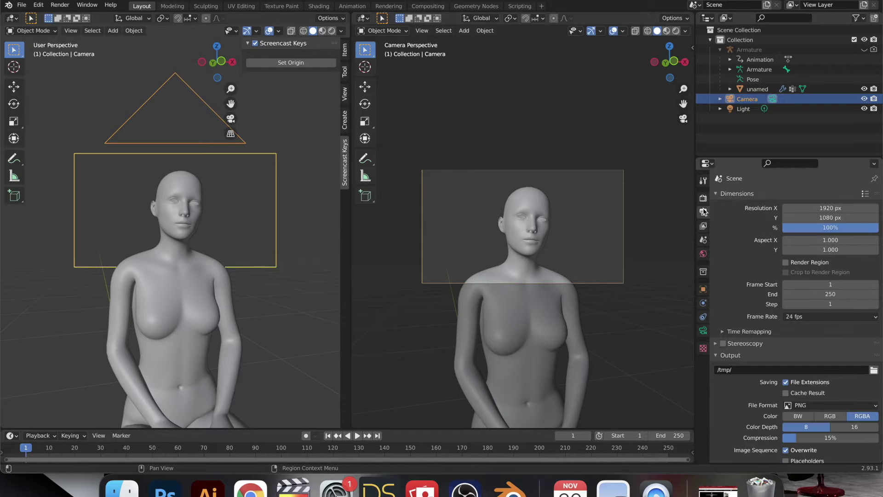
click(819, 217)
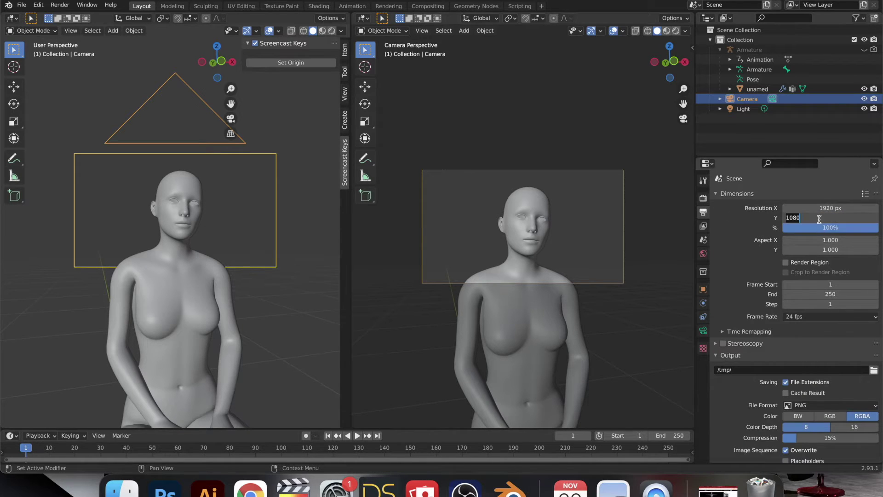
text(192)
key(Return)
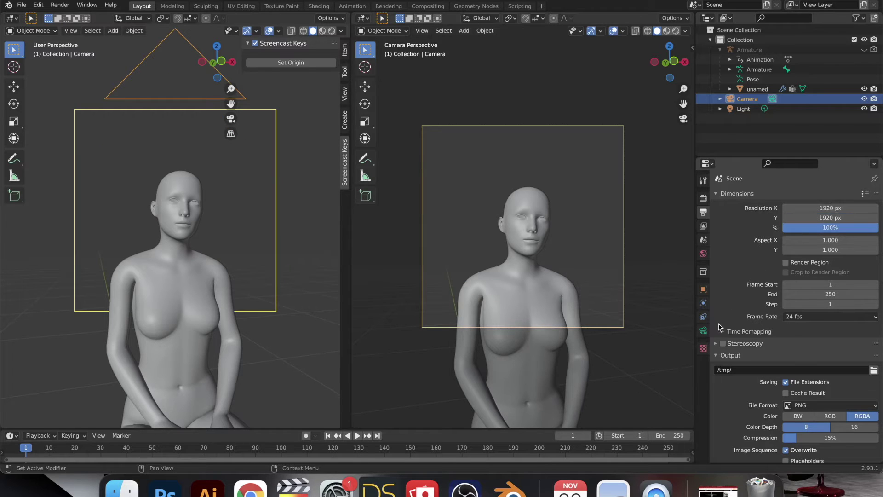
click(786, 263)
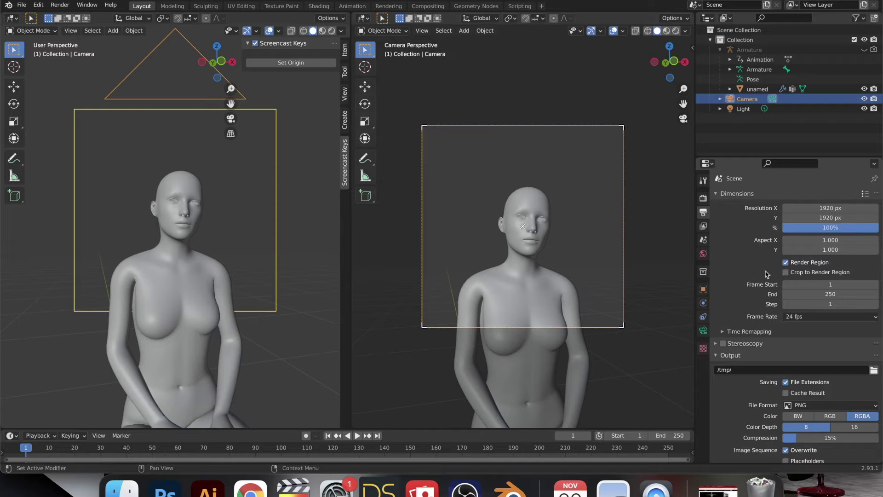
Set the camera focal length to 70 mm, then raise it to about 114 mm
click(702, 331)
click(823, 242)
text(70)
key(Return)
mouse_move(823, 242)
mouse_down()
mouse_move(850, 241)
mouse_move(807, 245)
mouse_up()
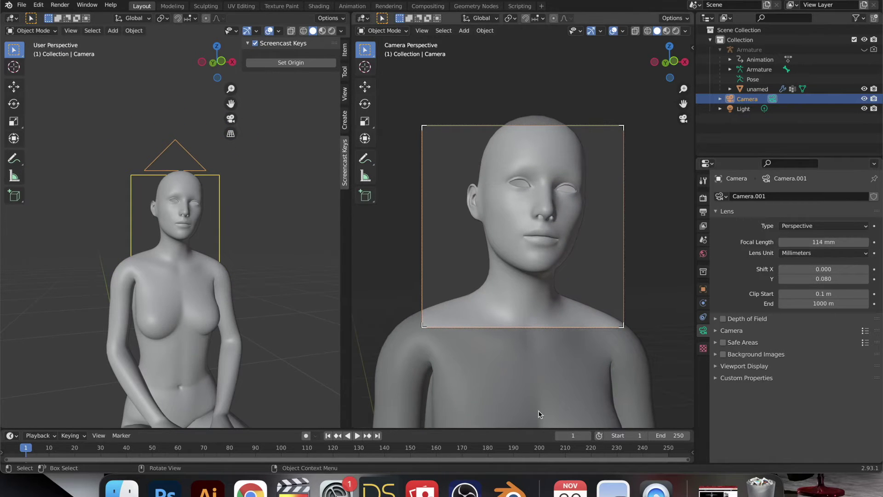
drag(366, 428, 363, 352)
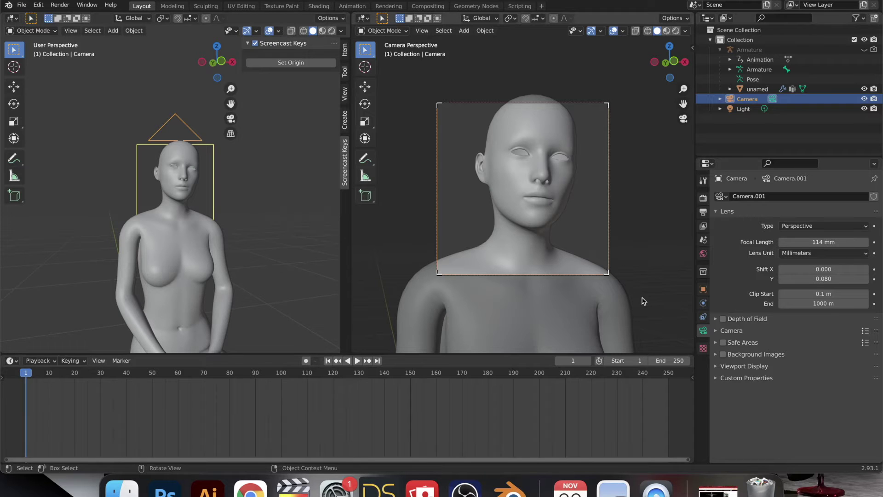
click(721, 367)
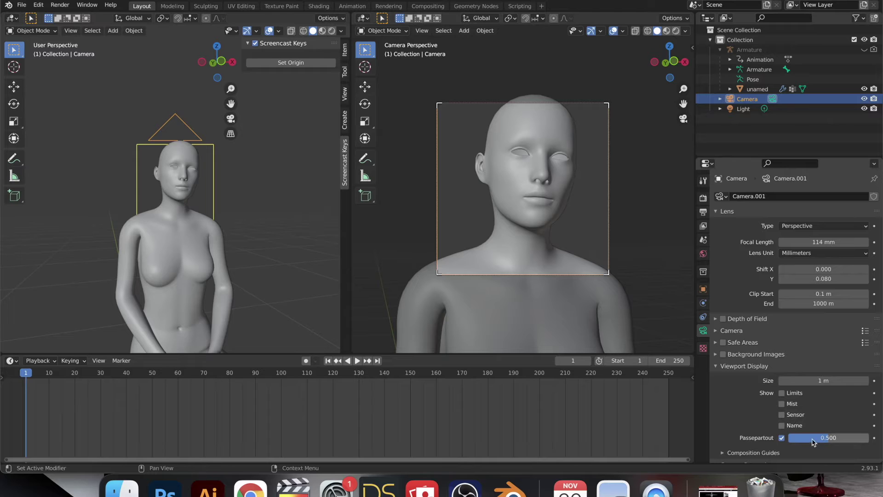
Set camera Passepartout to 1.0 and raise Shift Y to 0.160
drag(819, 438, 869, 437)
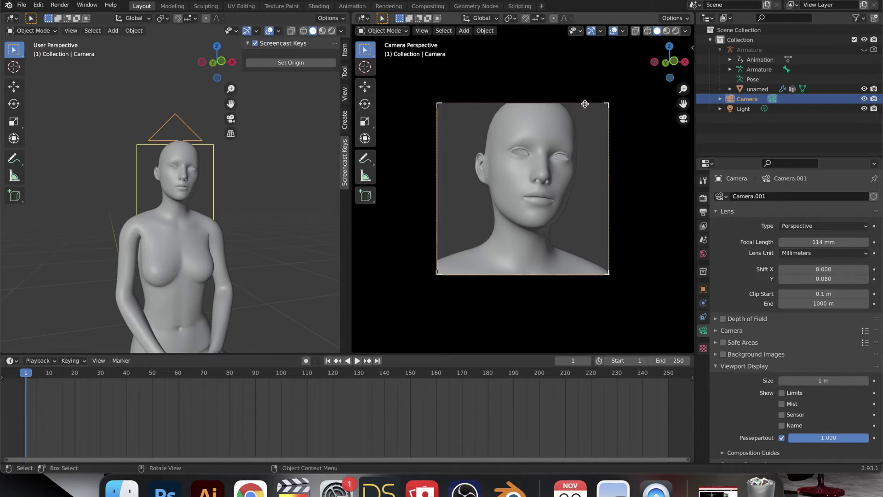
drag(809, 279, 828, 278)
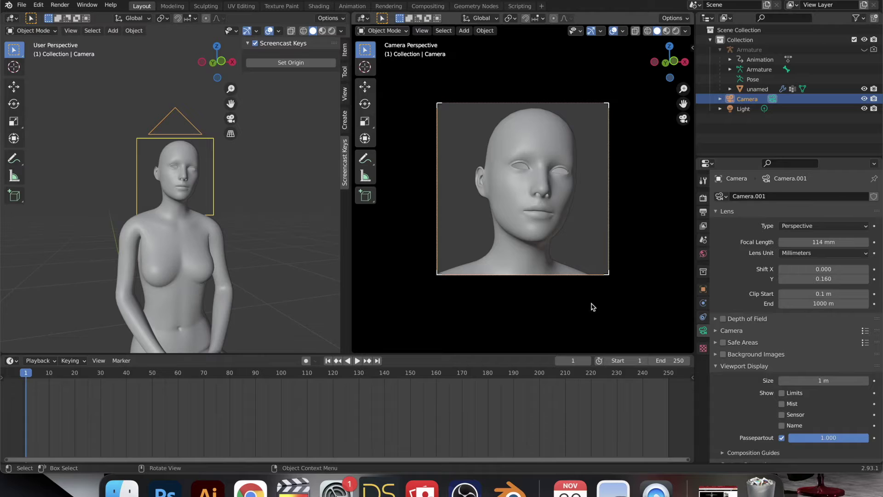
scroll(777, 422, down, 1)
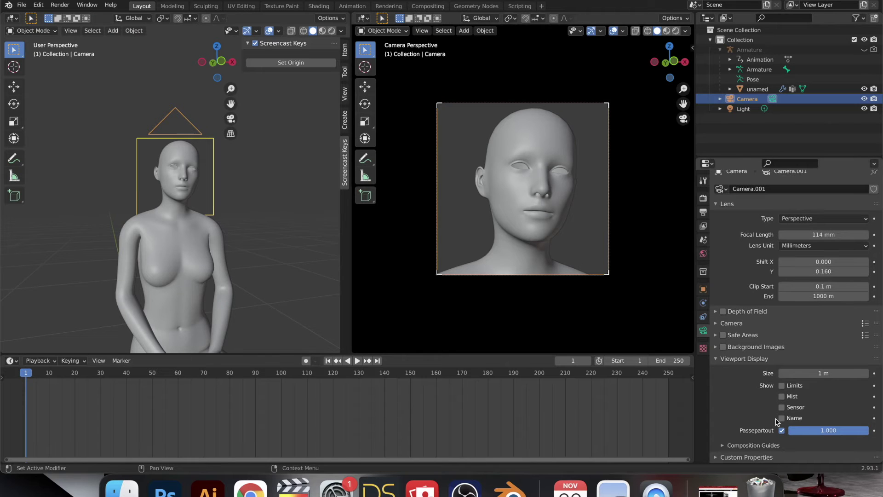
Toggle the Thirds composition guide on and off and turn off the Center guide
click(728, 446)
scroll(760, 445, down, 4)
click(781, 382)
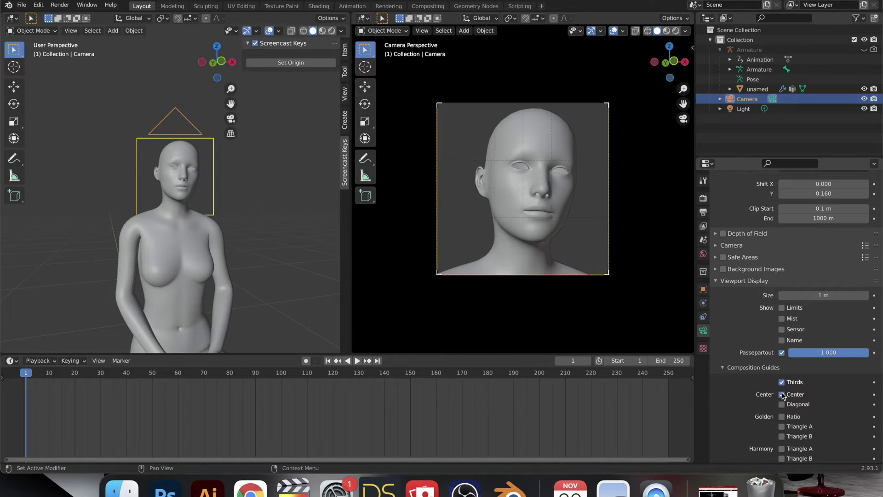
click(782, 394)
click(782, 382)
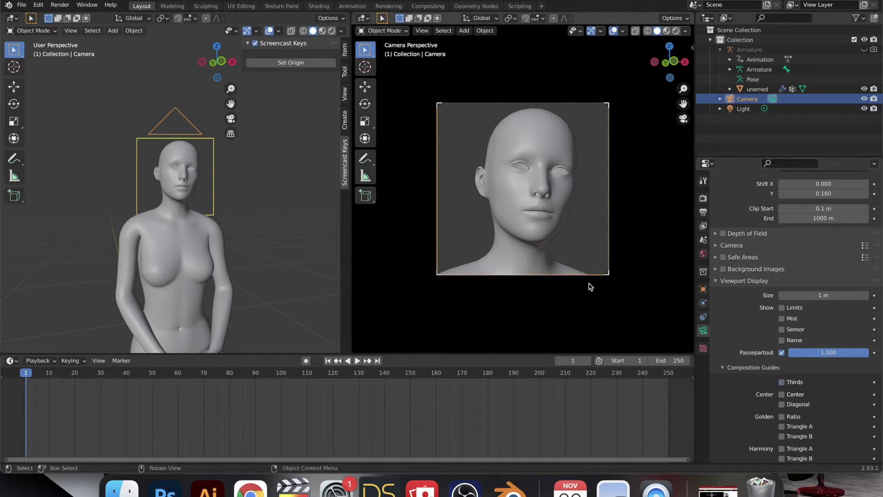
Save the scene as g-lady-1.blend in the Blender folder
key(ctrl+s)
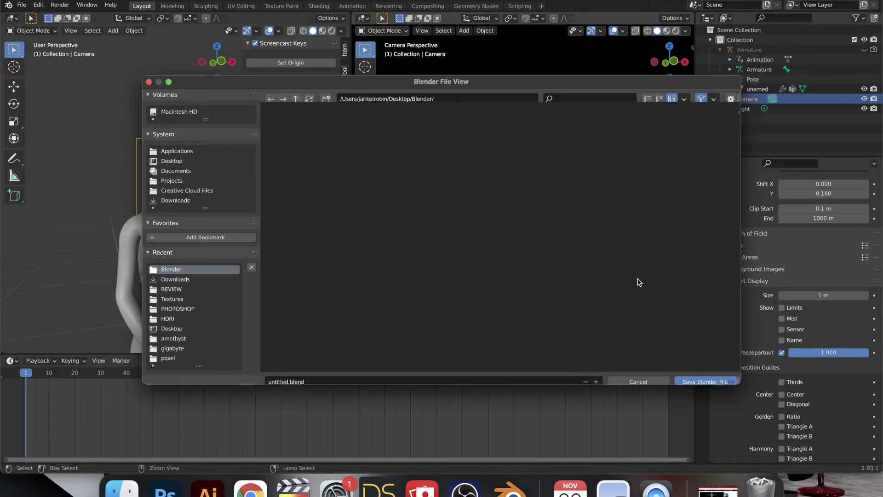
click(311, 374)
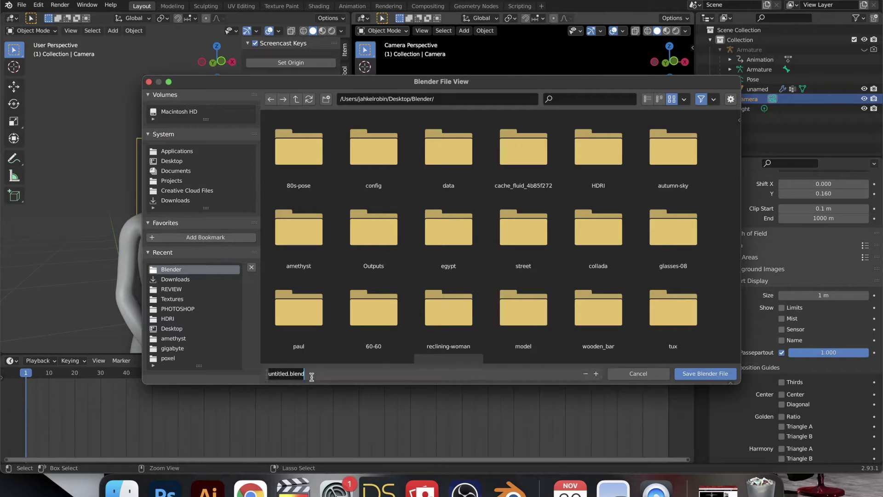
text(g)
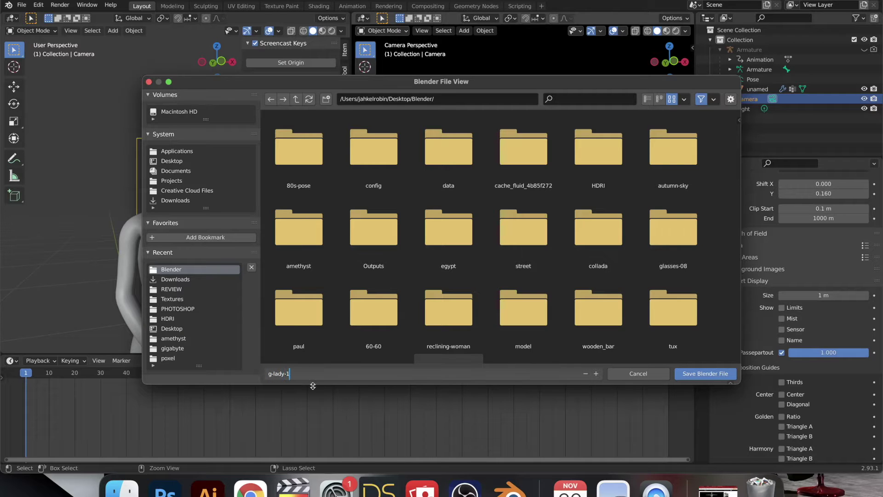
text(-lady-1)
click(699, 374)
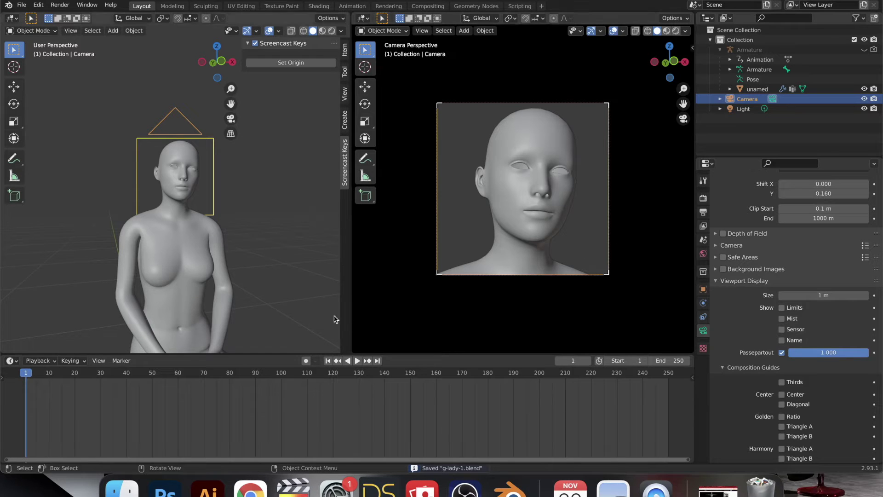
click(12, 361)
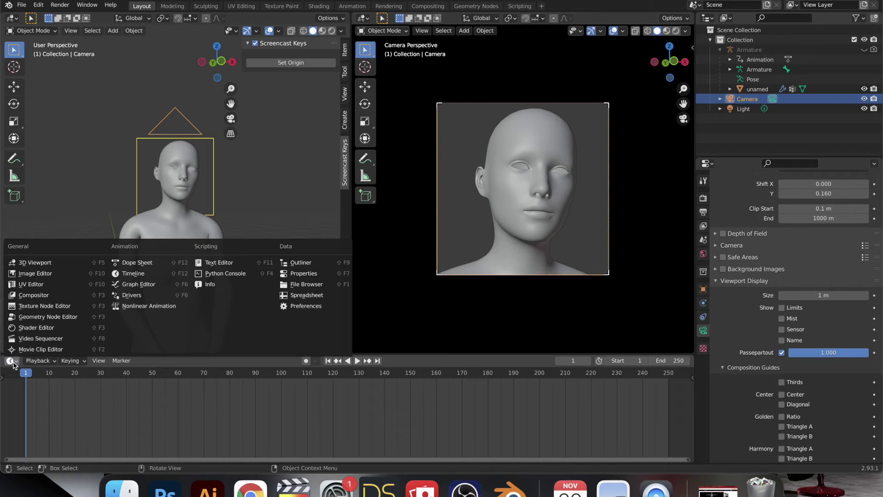
Turn the bottom area into a taller Shader Editor showing the World nodes
click(40, 329)
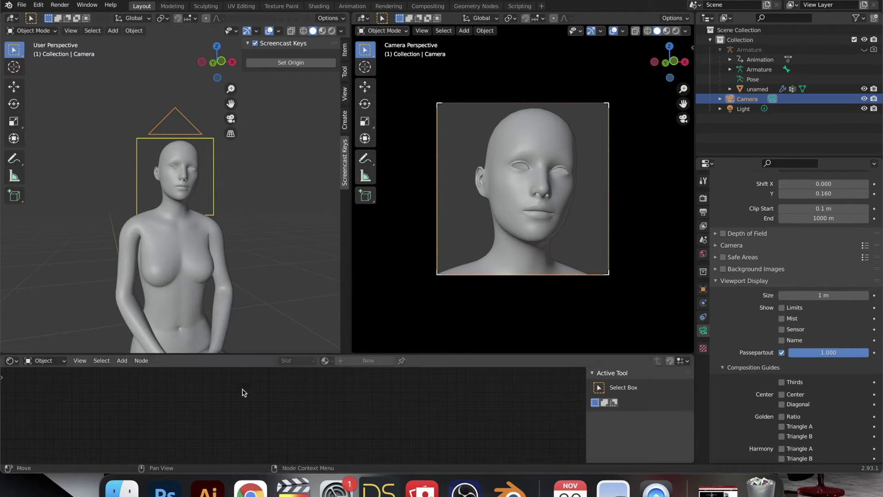
drag(255, 354, 258, 294)
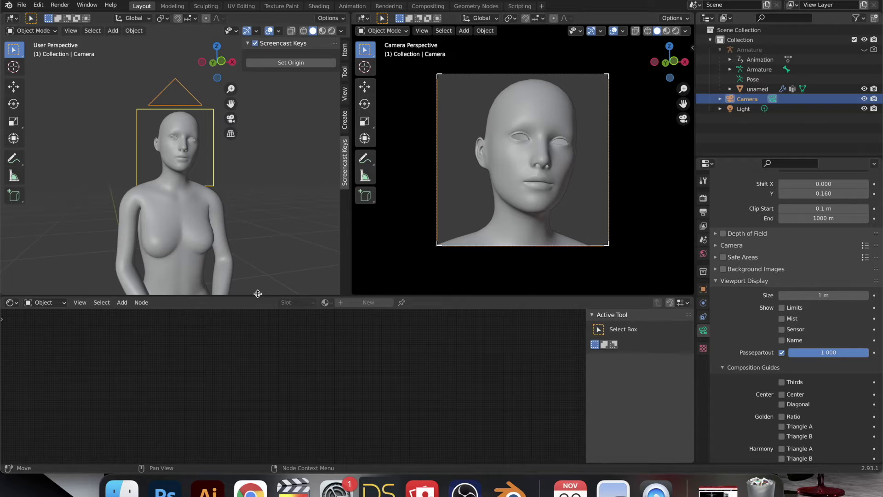
click(173, 233)
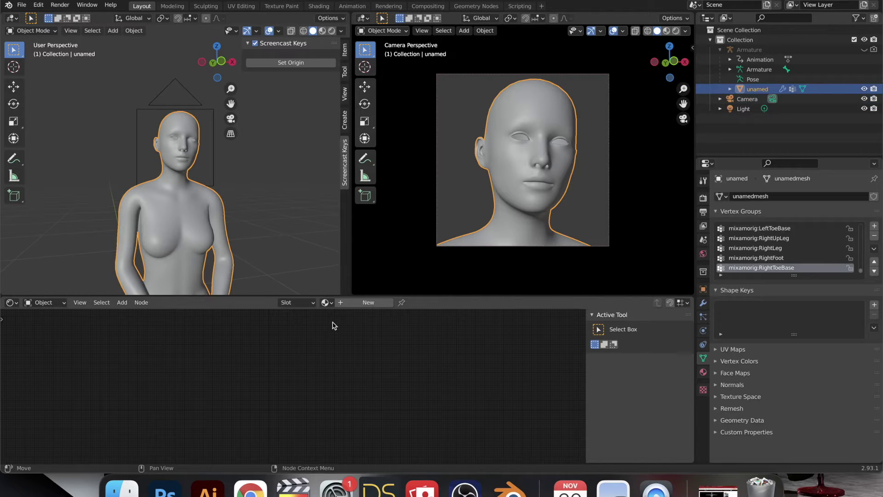
click(29, 303)
click(33, 323)
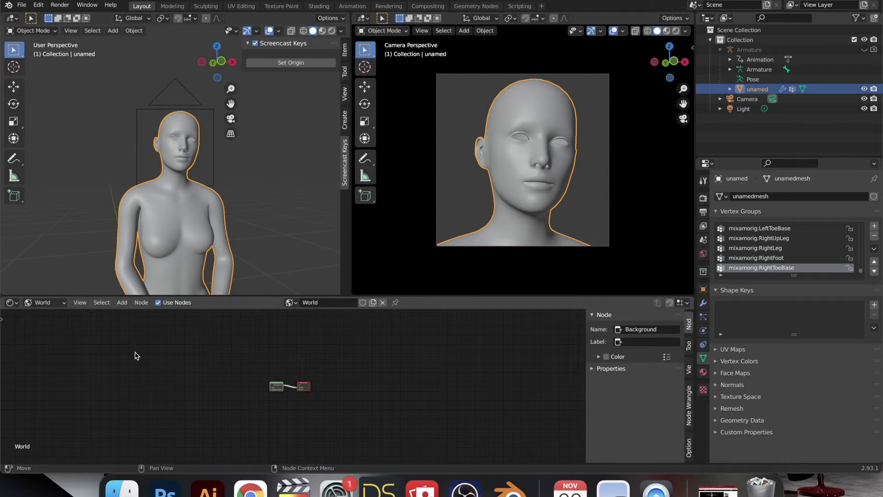
Add an Image Texture node and link its Color to the Background Color input
scroll(272, 388, up, 7)
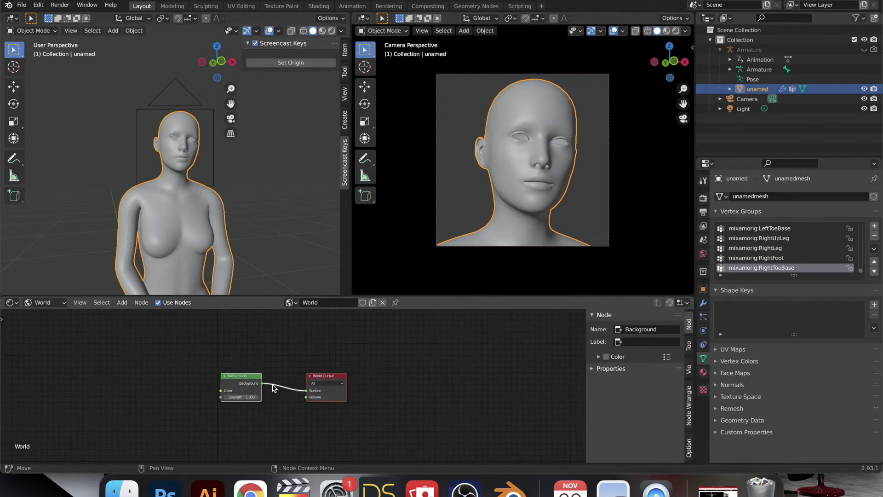
scroll(243, 416, left, 3)
key(shift+a)
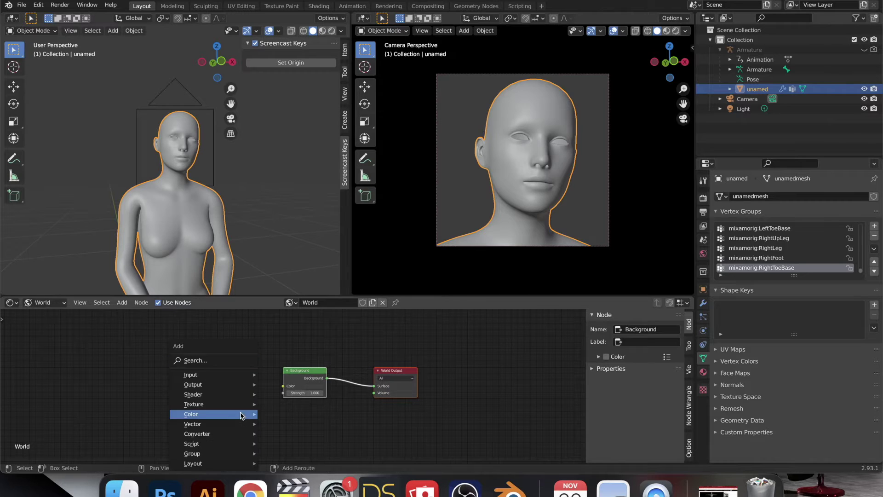
click(218, 363)
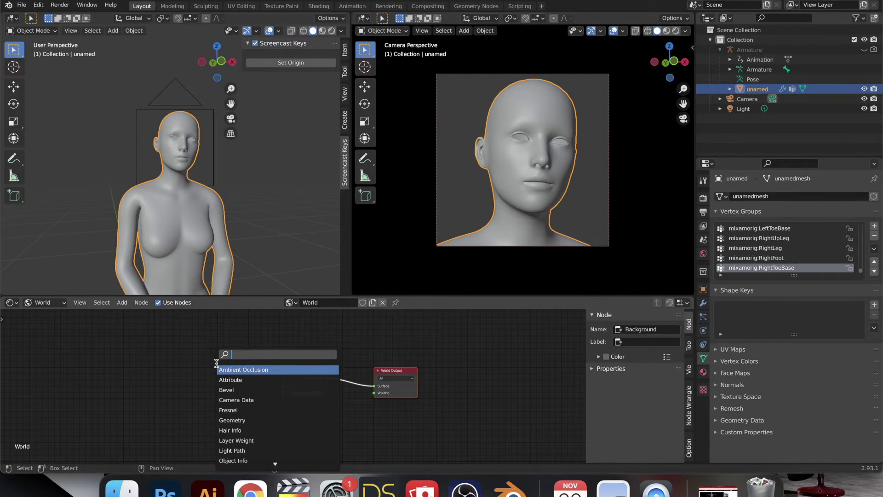
text(image)
key(Return)
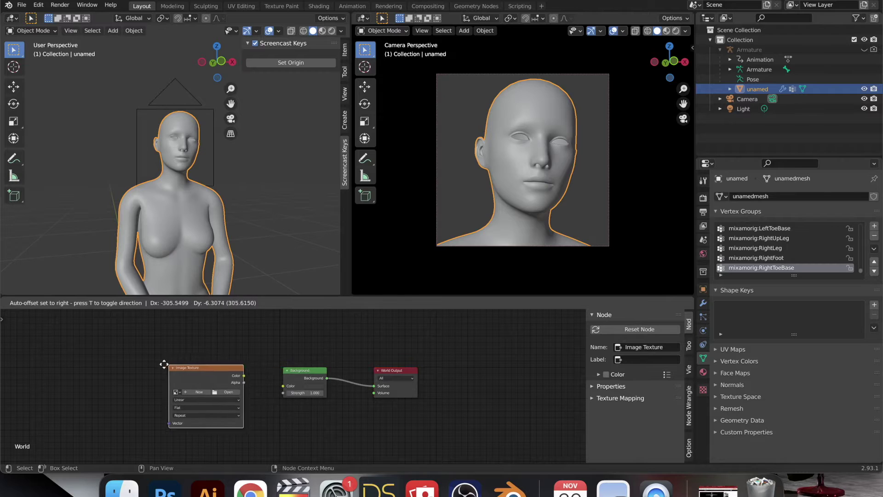
click(158, 361)
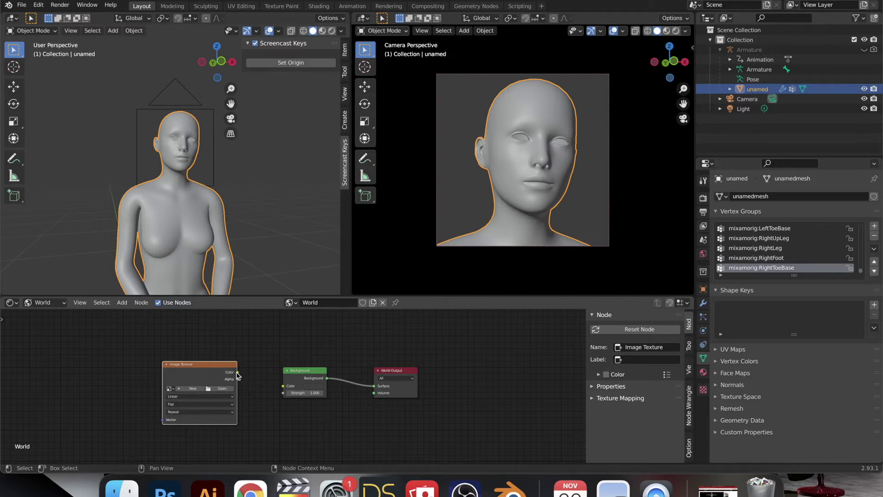
drag(238, 372, 283, 387)
Load the martin-de-arriba unsplash JPG into the world Image Texture node and frame all nodes
click(214, 391)
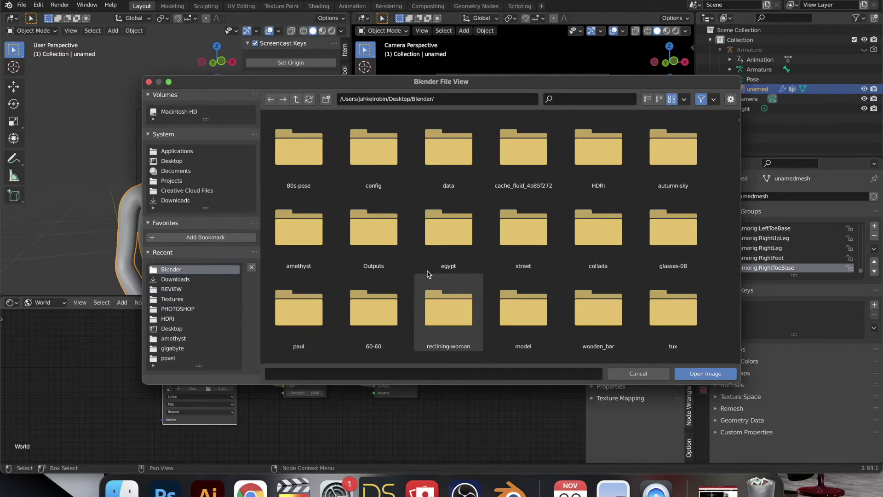
scroll(428, 273, down, 1)
scroll(427, 274, down, 10)
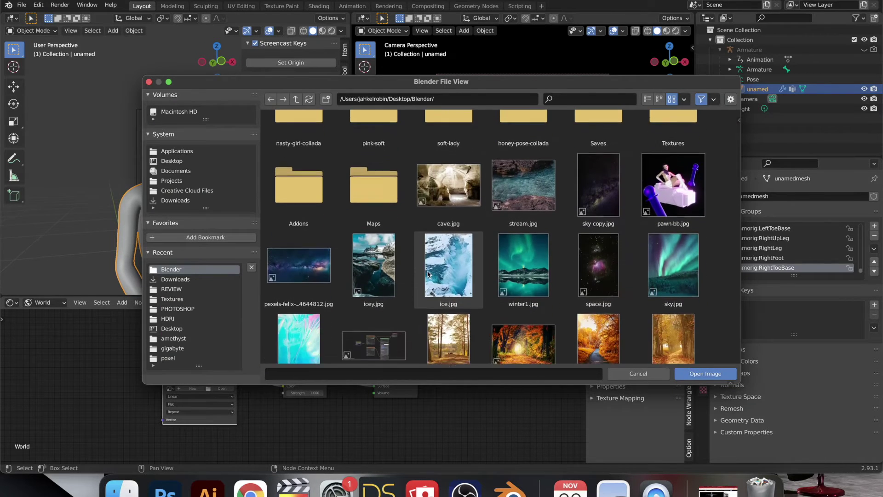
scroll(427, 273, down, 3)
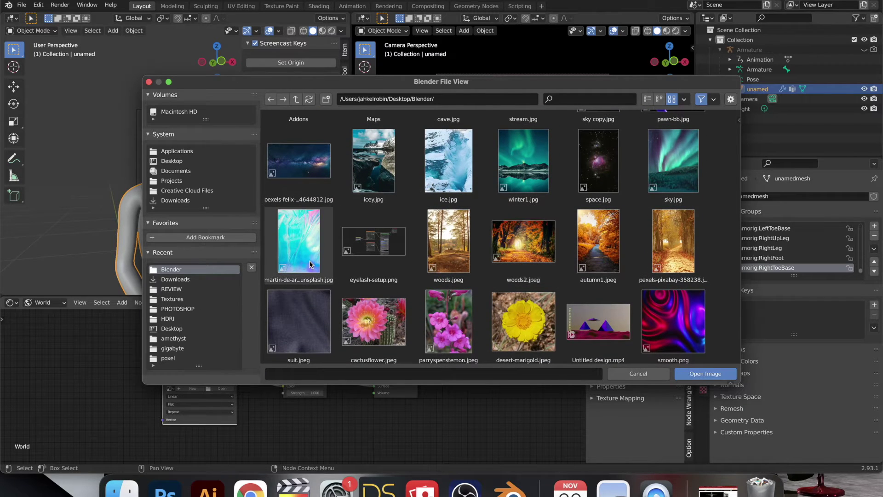
click(299, 241)
click(698, 374)
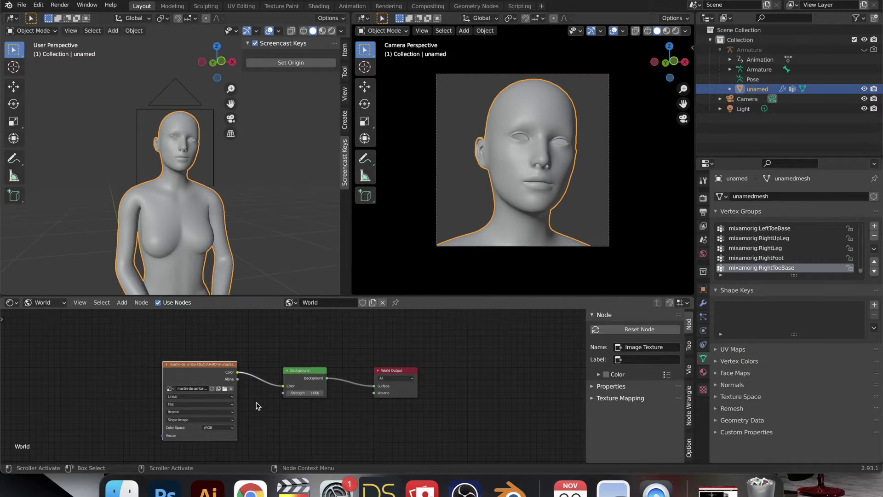
key(Home)
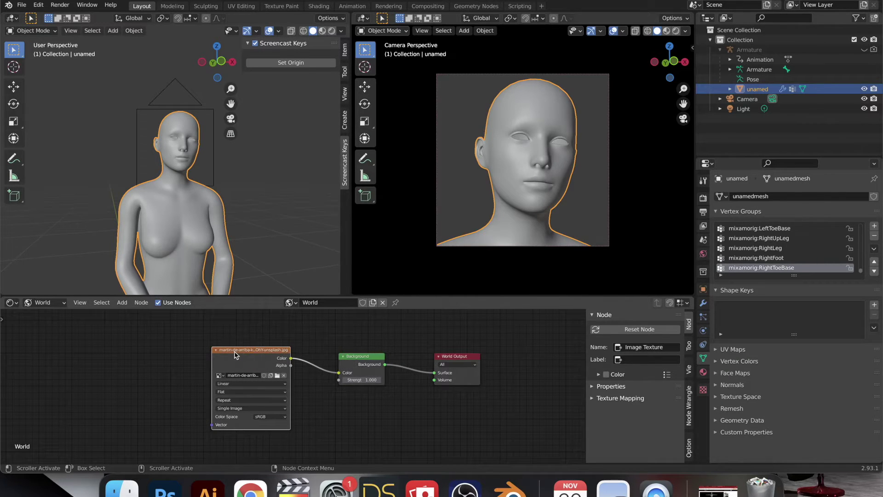
scroll(234, 354, left, 3)
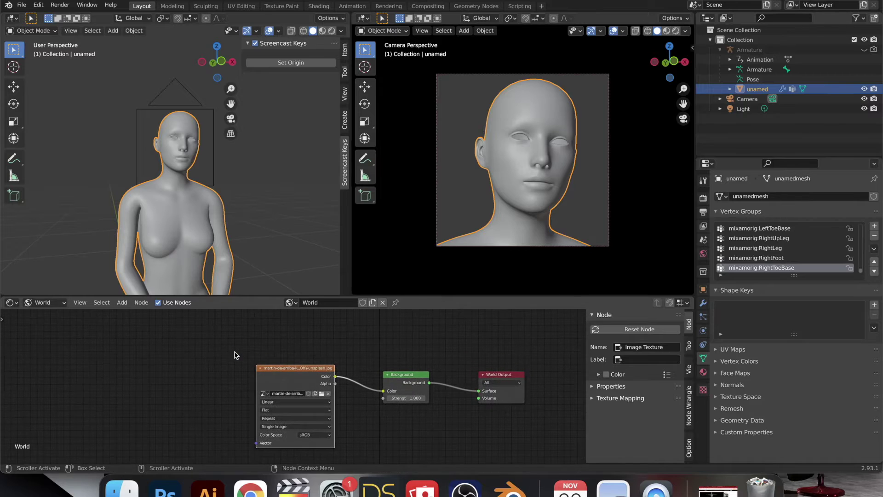
Switch the Shader Editor to Object, add Material.001 to the head, and raise Metallic slightly
click(48, 303)
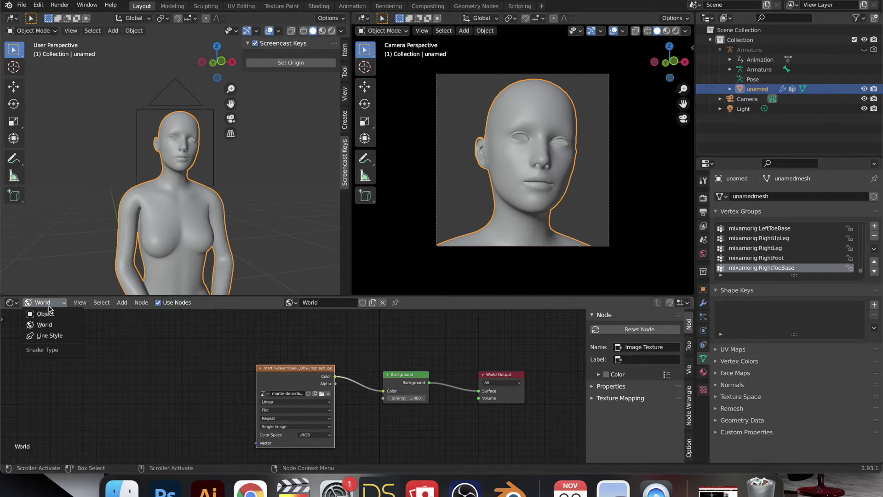
click(51, 314)
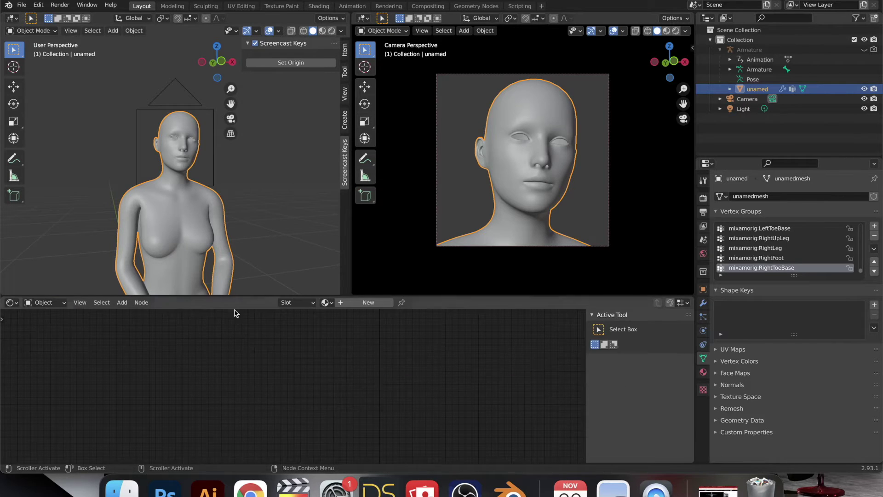
click(344, 302)
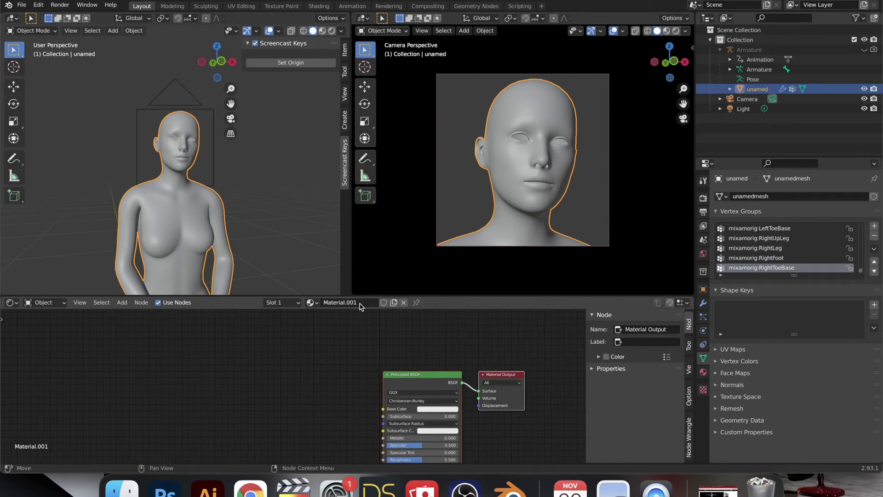
scroll(405, 395, down, 5)
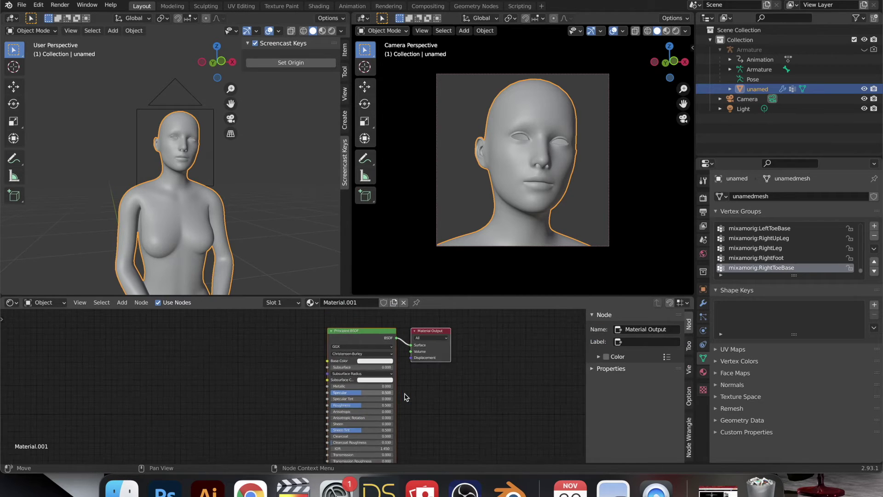
scroll(405, 396, up, 2)
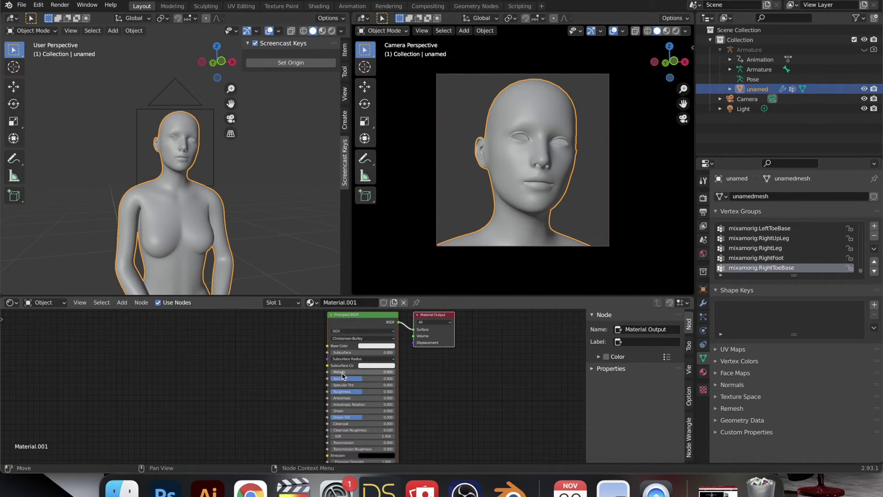
drag(339, 375, 343, 375)
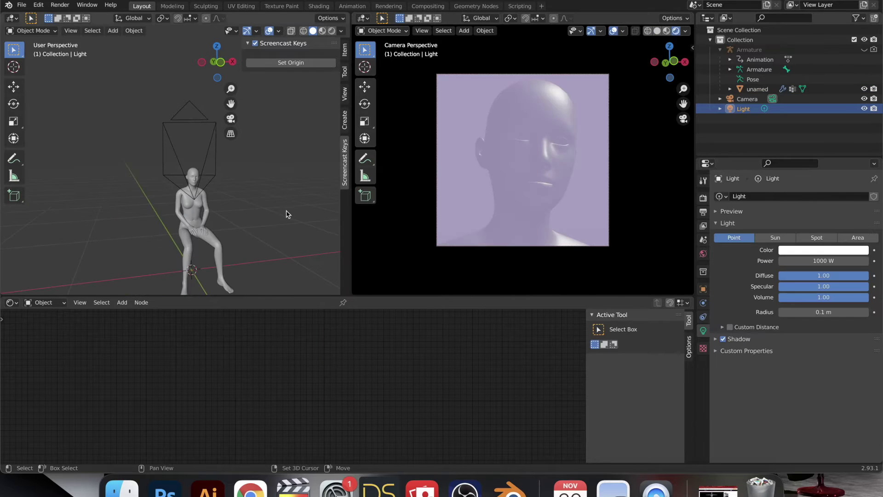
Add a point light, raise it along Z near the head, and colour it magenta
key(shift+a)
mouse_move(292, 335)
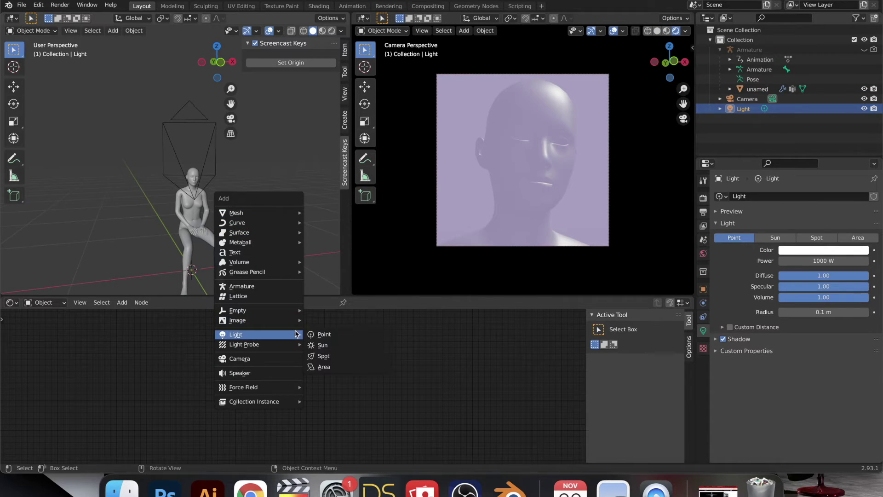
click(312, 334)
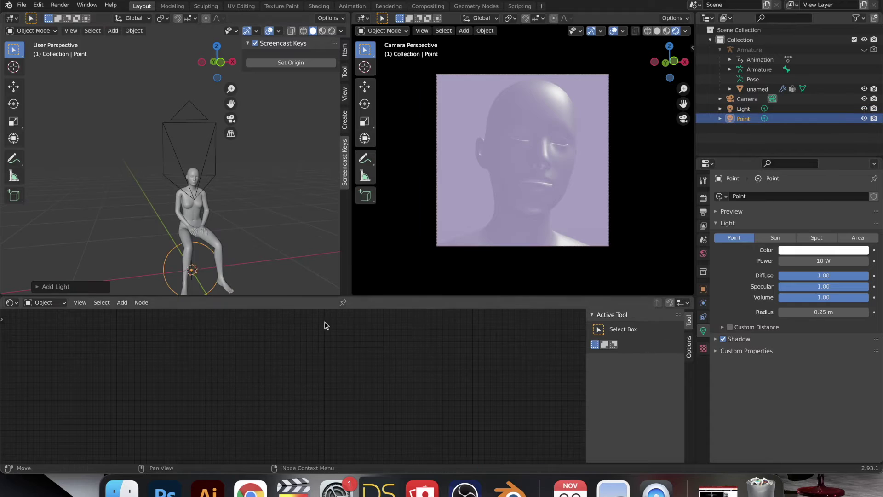
key(g)
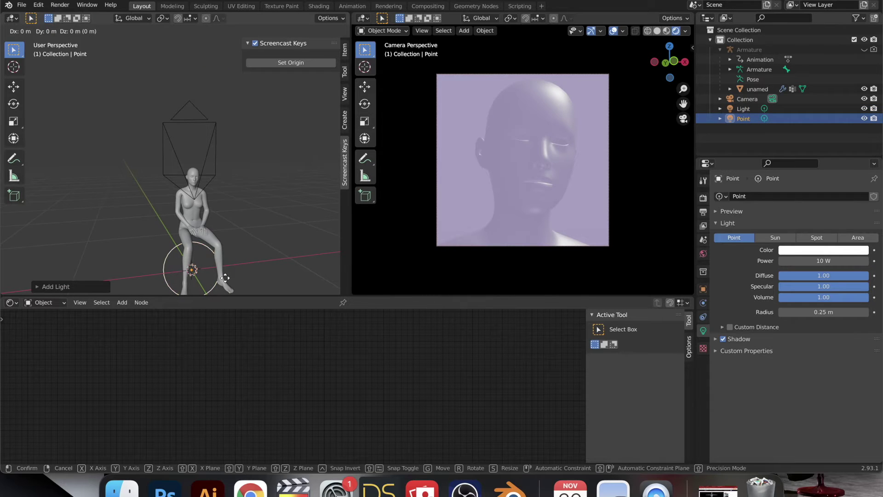
key(z)
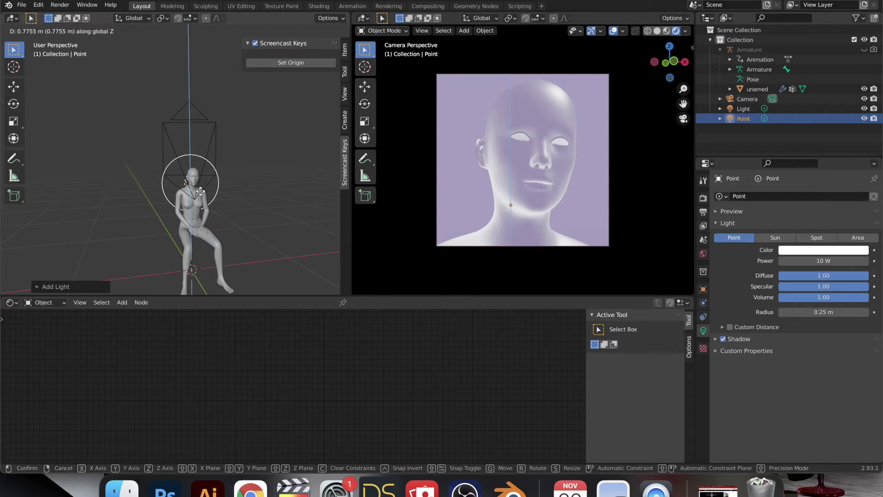
click(201, 191)
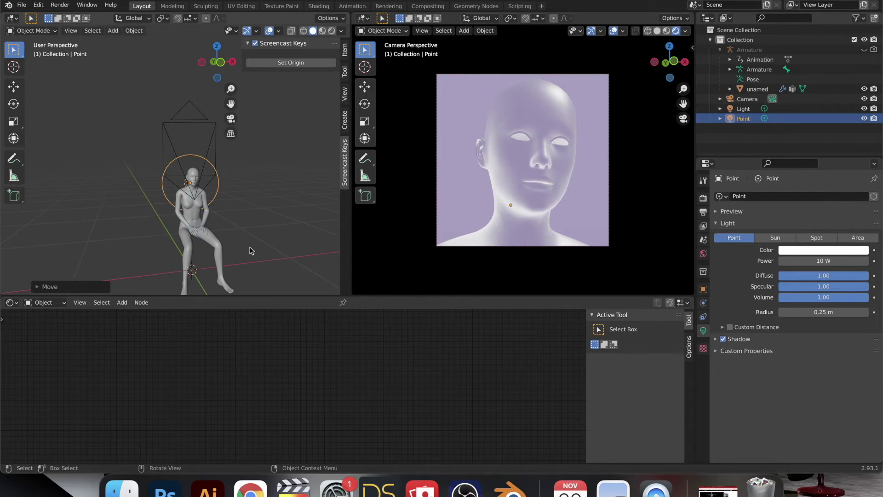
click(819, 253)
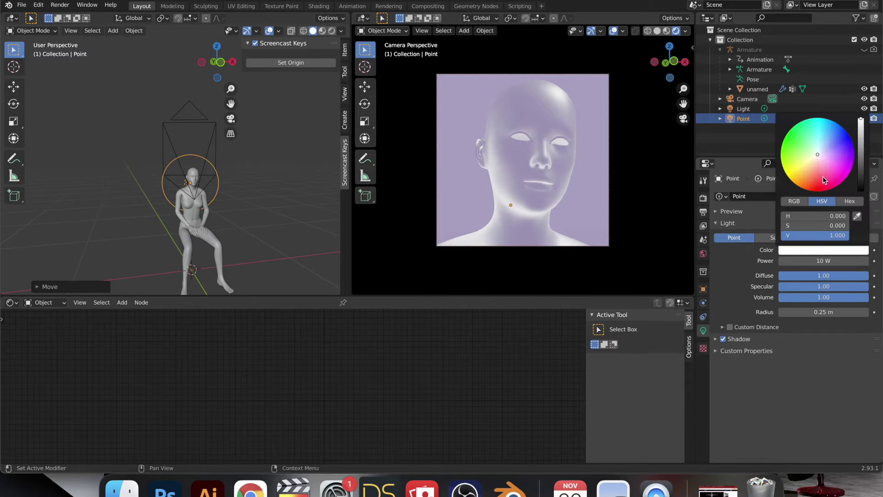
mouse_move(824, 169)
mouse_down()
mouse_move(845, 171)
mouse_move(854, 158)
mouse_up()
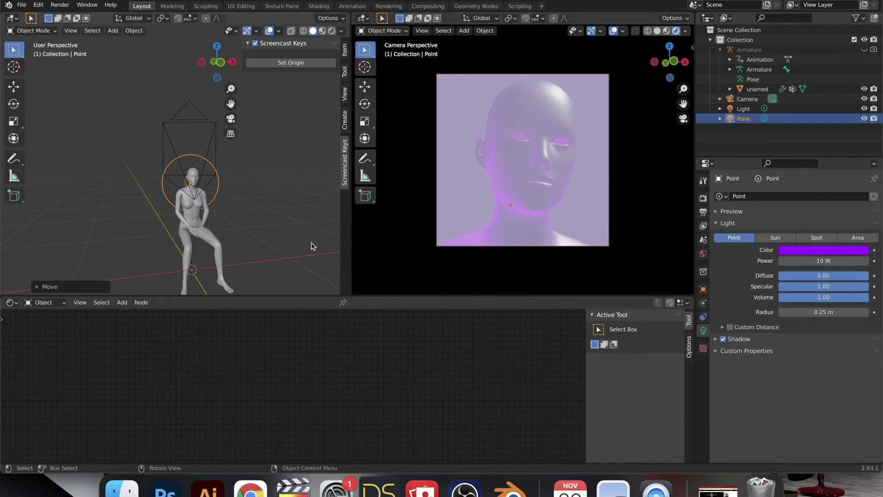
Add a second point light, raise it along Z and shift it sideways along Y
key(shift+a)
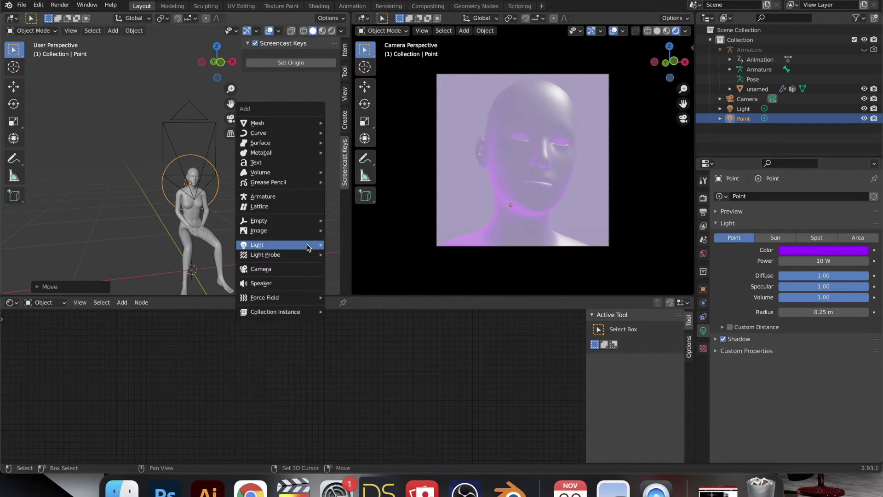
mouse_move(308, 246)
click(347, 248)
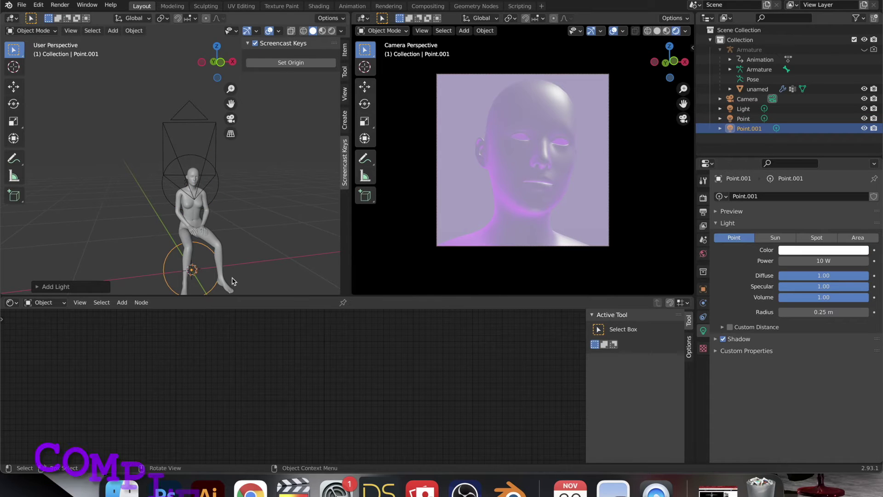
key(g)
key(z)
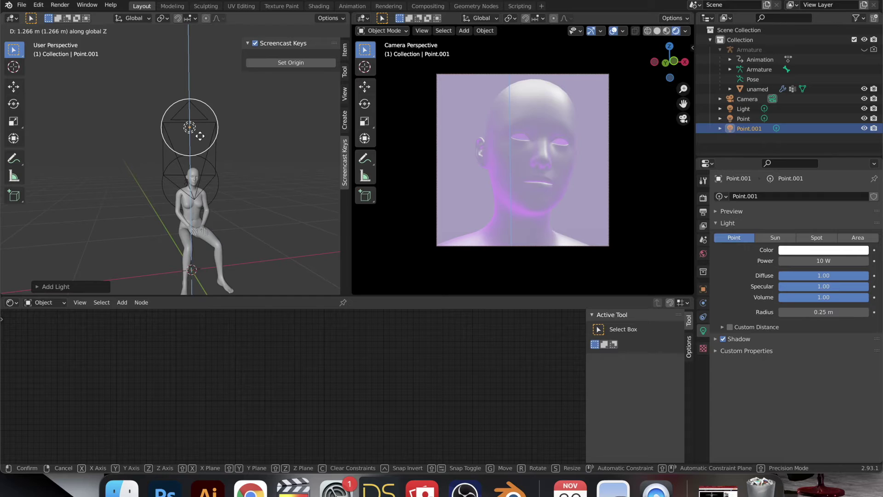
click(200, 136)
middle_drag(176, 146, 173, 146)
click(14, 87)
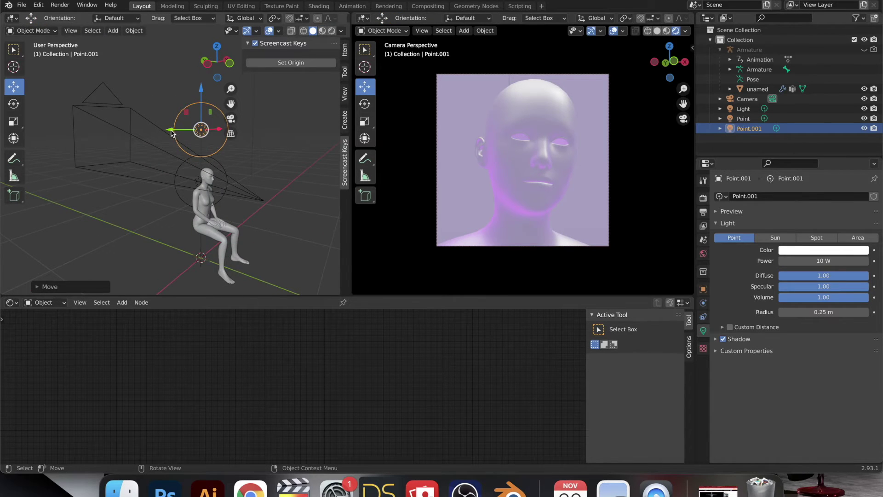
drag(170, 130, 152, 129)
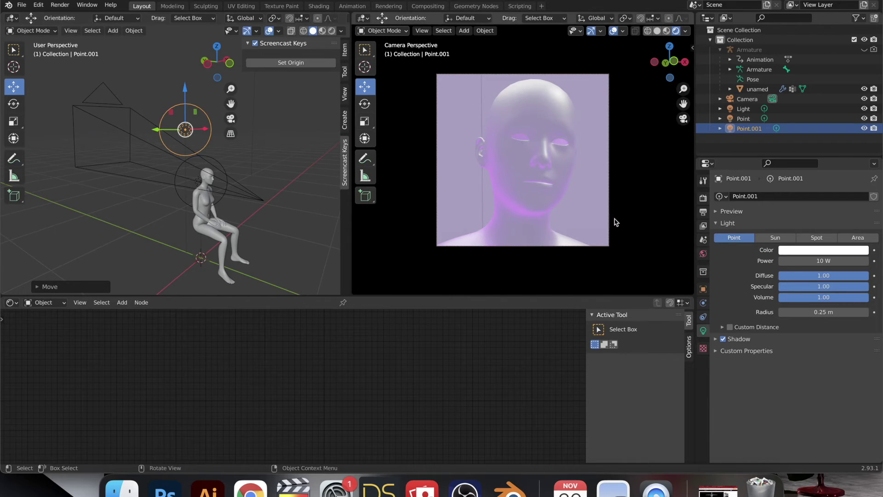
Colour Point.001 a saturated blue (H 0.662, S 0.988) and reframe the view on the lights
click(821, 252)
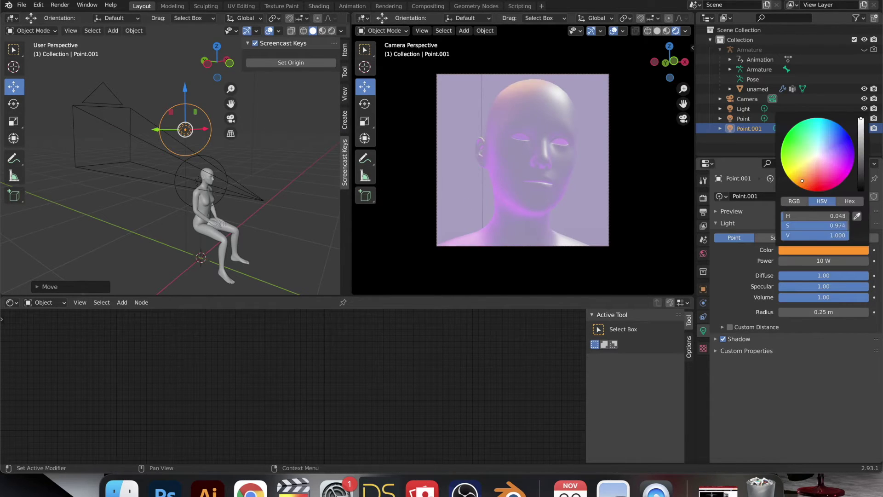
mouse_move(802, 180)
mouse_down()
mouse_move(792, 181)
mouse_move(789, 144)
mouse_move(814, 129)
mouse_move(851, 138)
mouse_up()
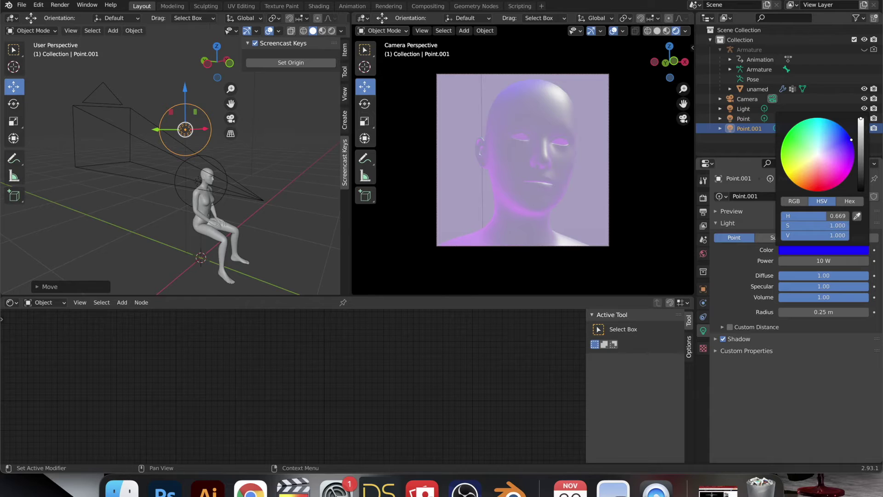
mouse_move(851, 139)
mouse_down()
mouse_move(845, 154)
mouse_move(819, 161)
mouse_move(843, 135)
mouse_up()
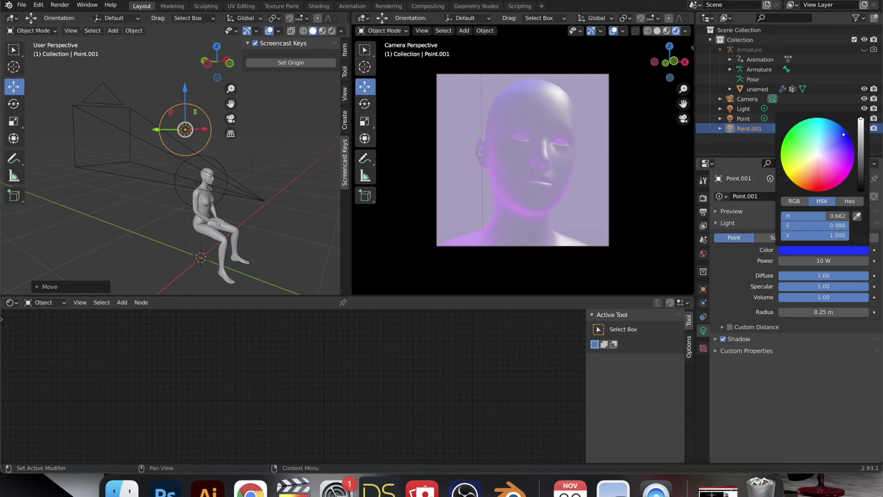
scroll(292, 203, left, 5)
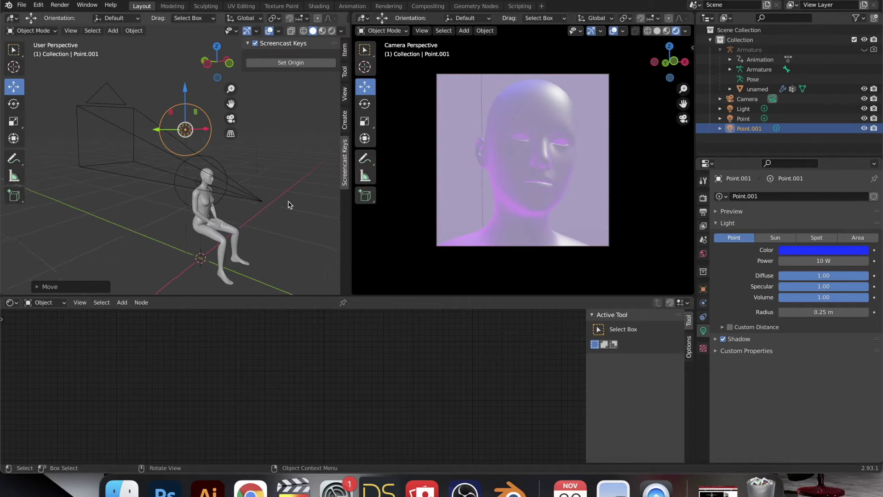
scroll(290, 204, left, 5)
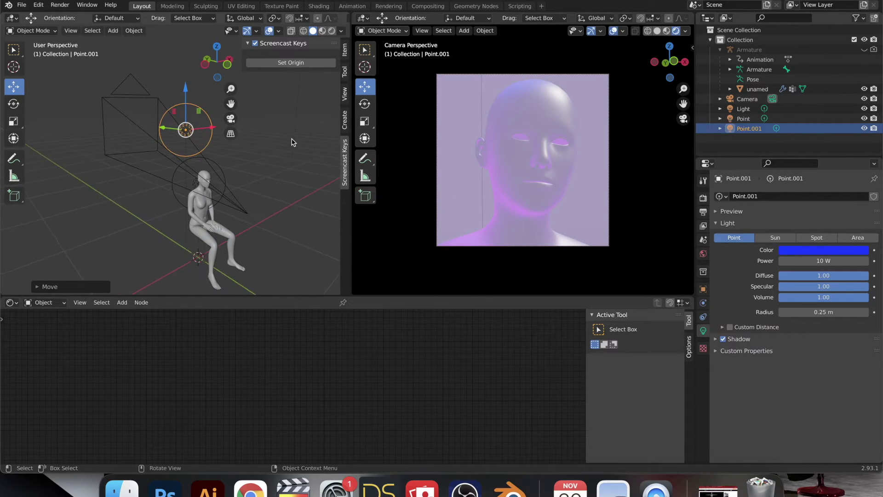
scroll(291, 142, down, 4)
key(n)
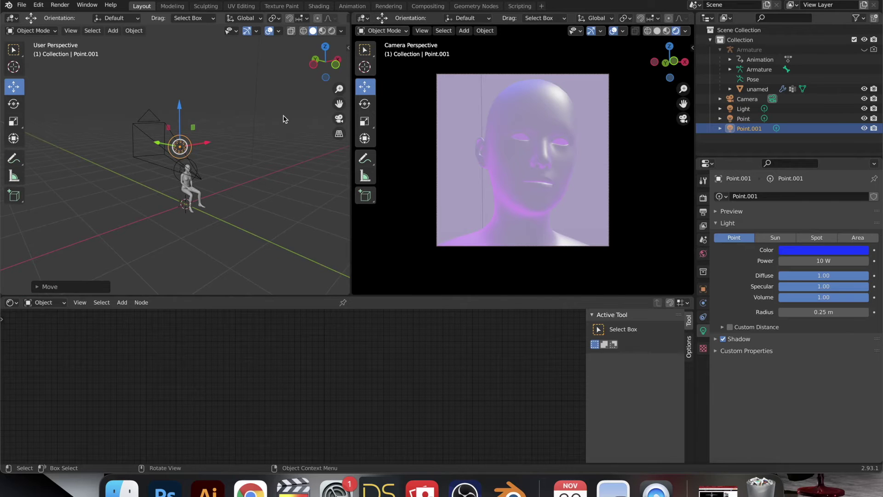
scroll(286, 119, down, 2)
drag(339, 102, 337, 183)
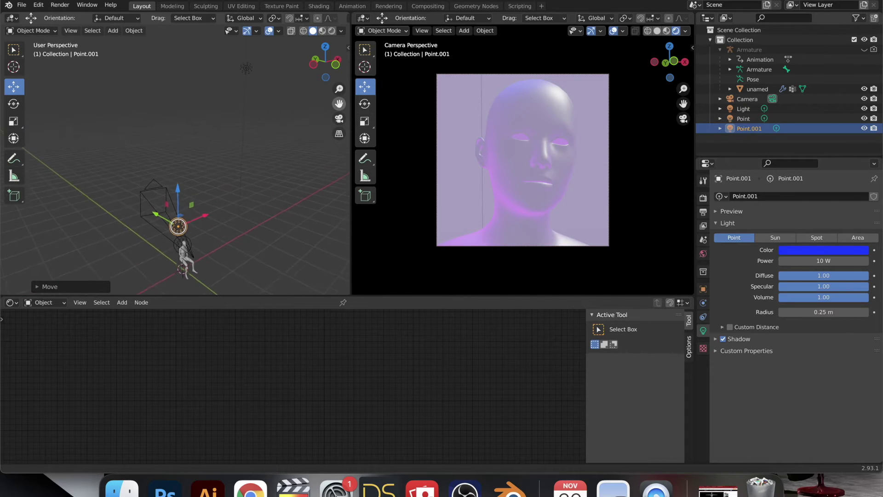
Lower the white 1000 W Light about 2.5 m along Z toward the figure
click(248, 75)
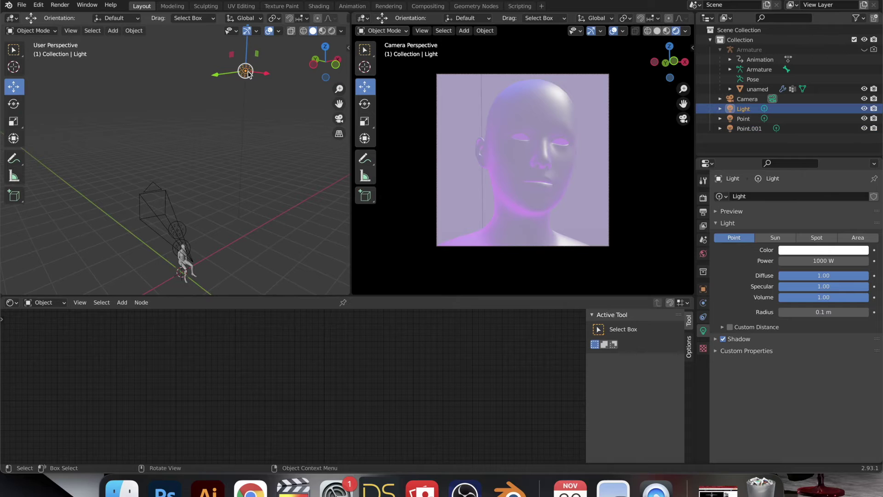
drag(247, 48, 251, 118)
scroll(253, 213, up, 5)
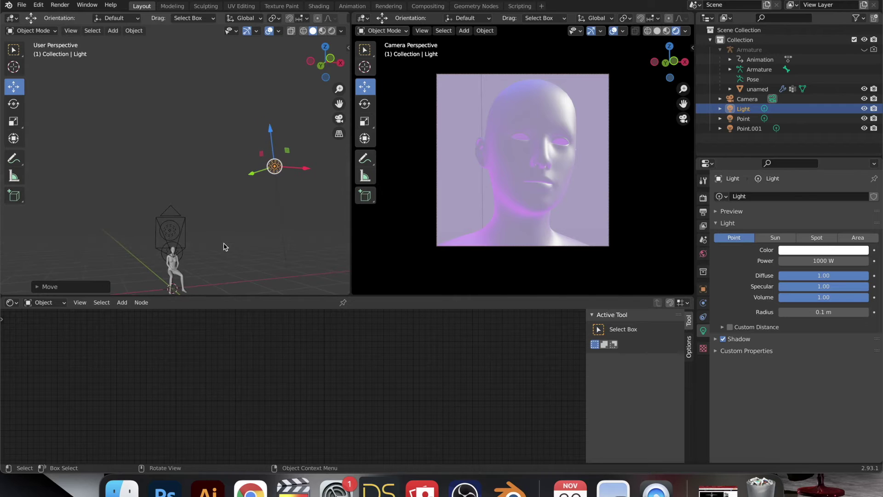
drag(339, 104, 361, 69)
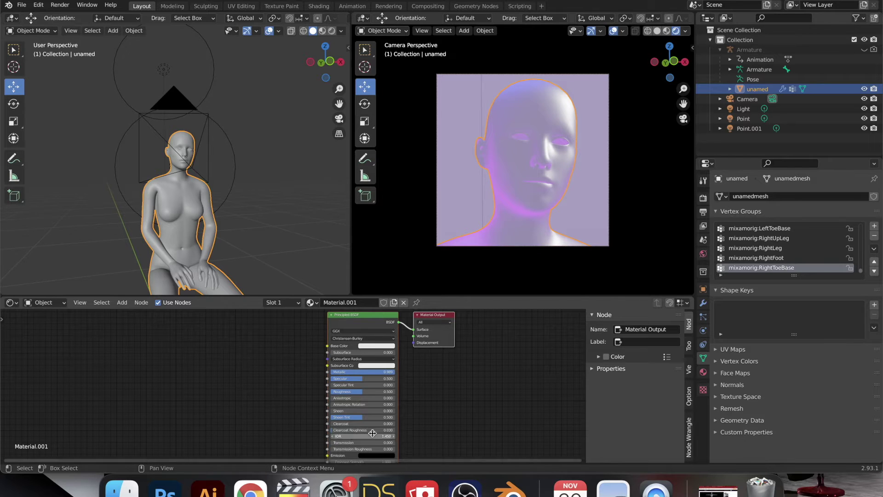
Lower Material.001's Principled BSDF Roughness from 0.500 to 0.423
scroll(373, 436, down, 2)
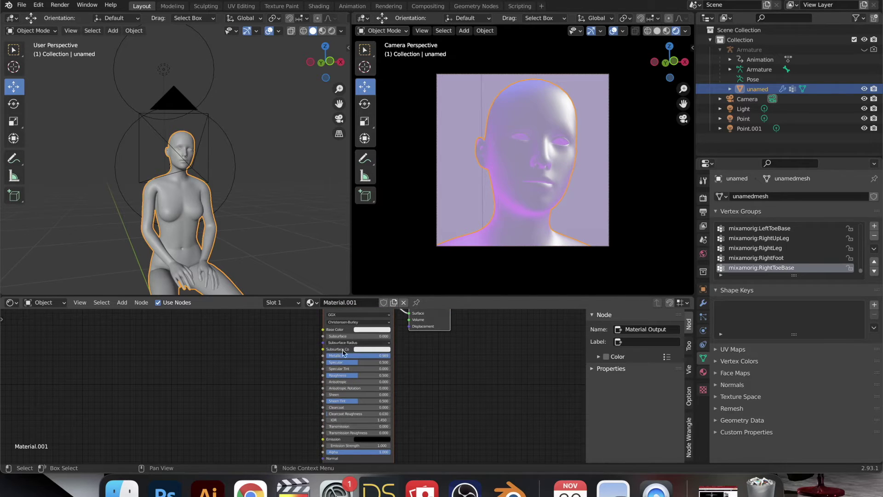
mouse_move(342, 375)
mouse_down()
mouse_move(311, 375)
mouse_move(336, 375)
mouse_up()
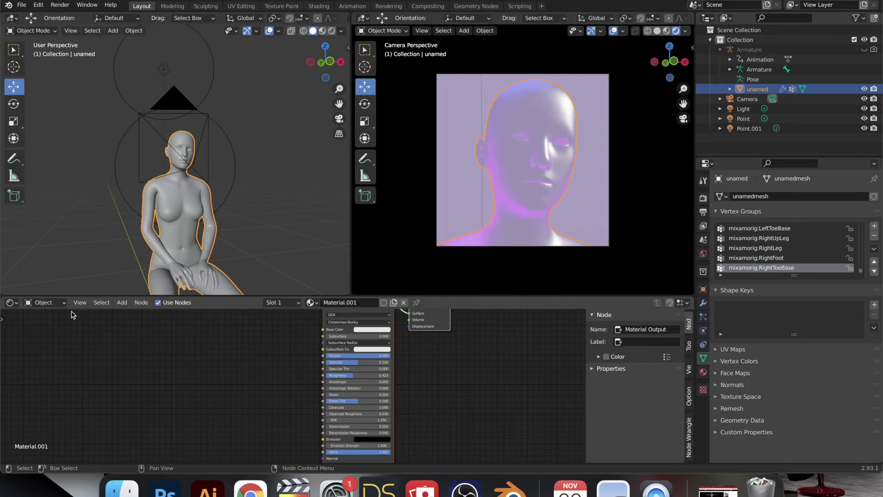
Switch the node editor to World and load studio_small_06_2k.exr into the Image Texture node
click(46, 303)
click(45, 325)
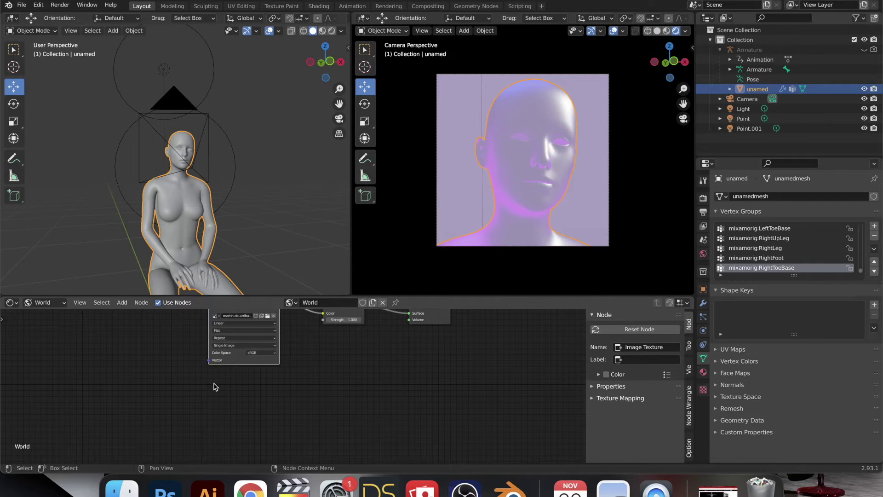
key(Home)
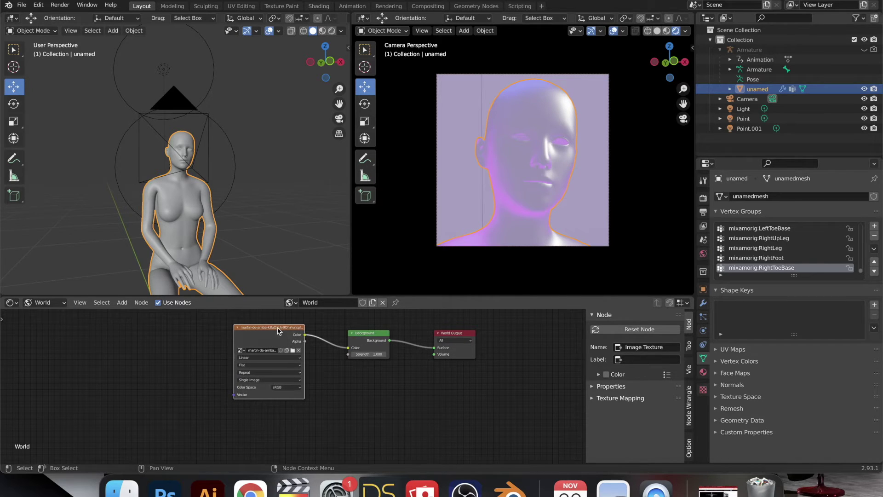
drag(278, 330, 286, 331)
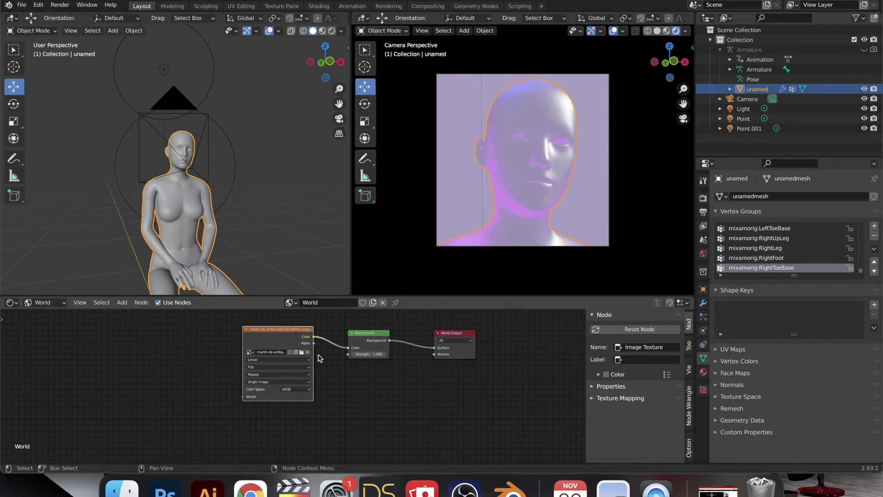
click(301, 352)
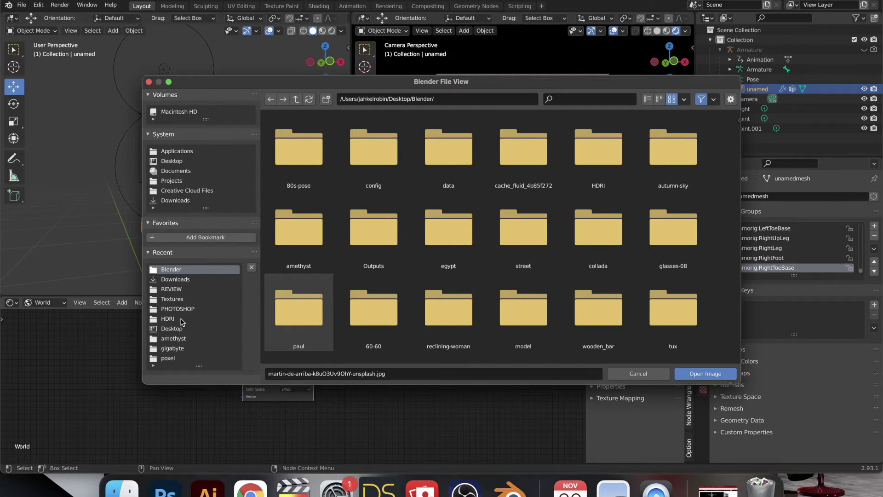
click(169, 319)
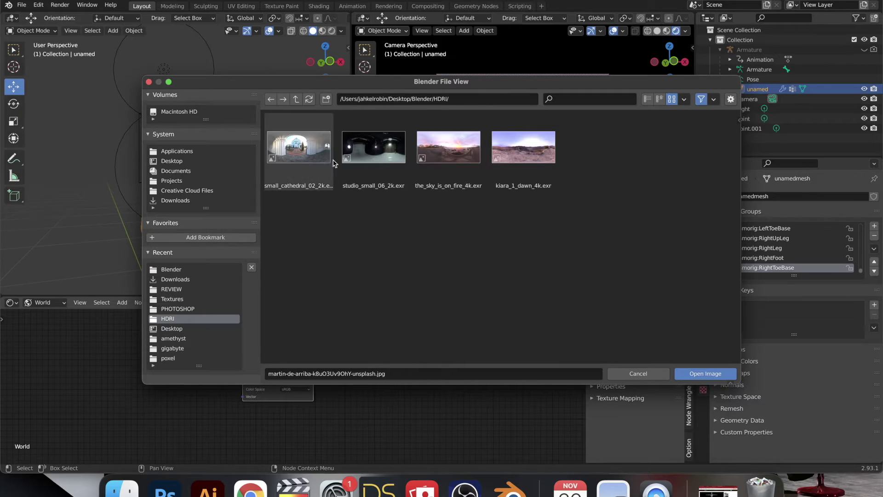
click(356, 157)
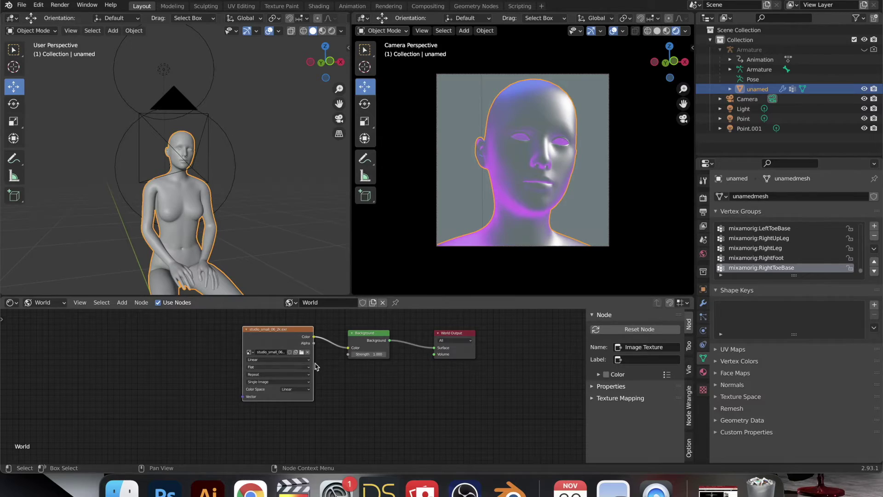
click(266, 330)
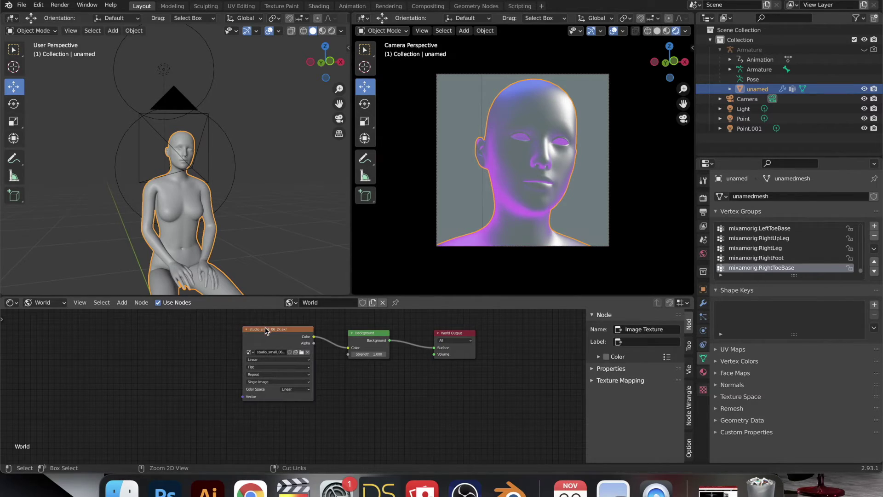
Add Texture Coordinate and Mapping nodes to the HDRI and rotate it 5.8° on X
click(266, 330)
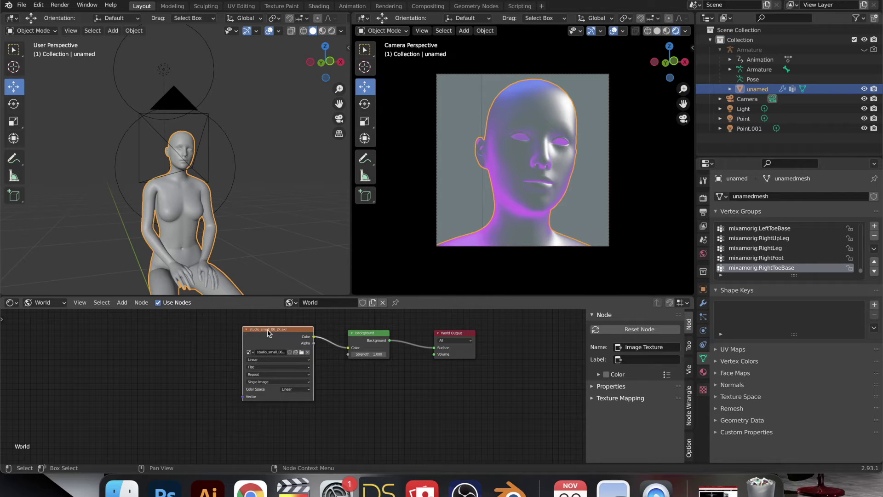
key(ctrl+t)
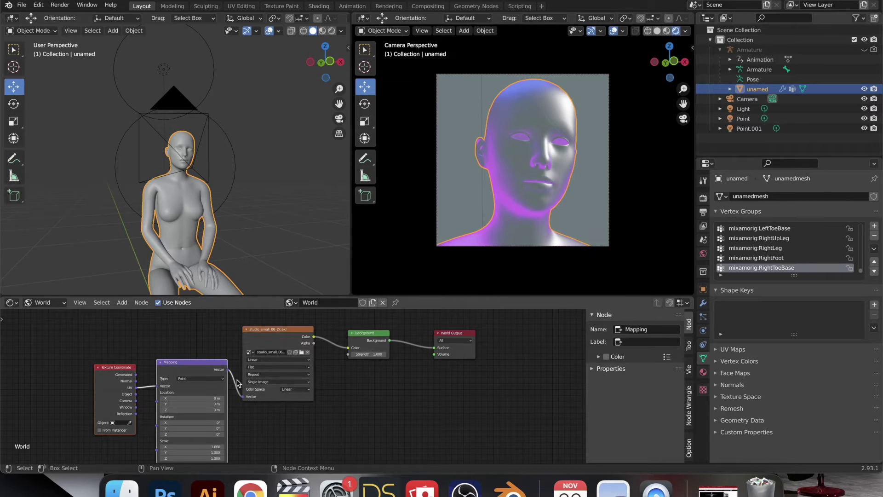
middle_drag(238, 383, 267, 362)
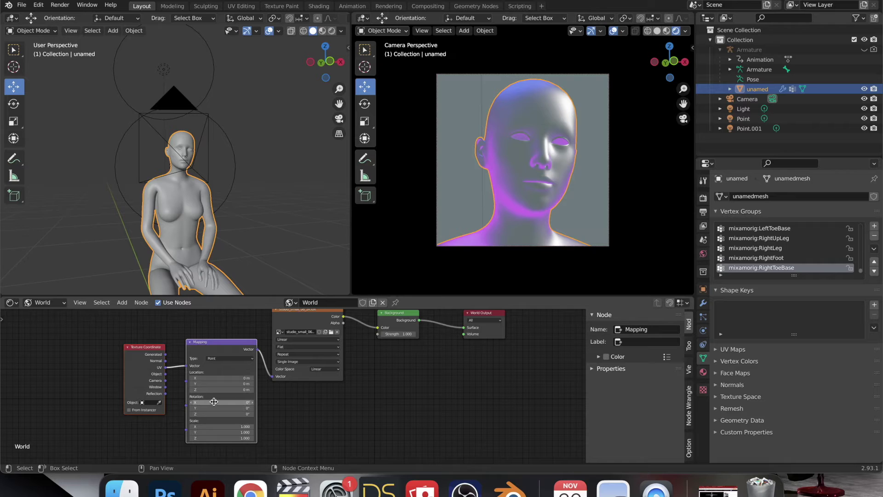
mouse_move(214, 401)
mouse_down()
mouse_move(223, 401)
mouse_move(214, 402)
mouse_up()
Cut the link from the HDRI Color to the World Background colour
scroll(377, 382, right, 5)
scroll(377, 382, up, 3)
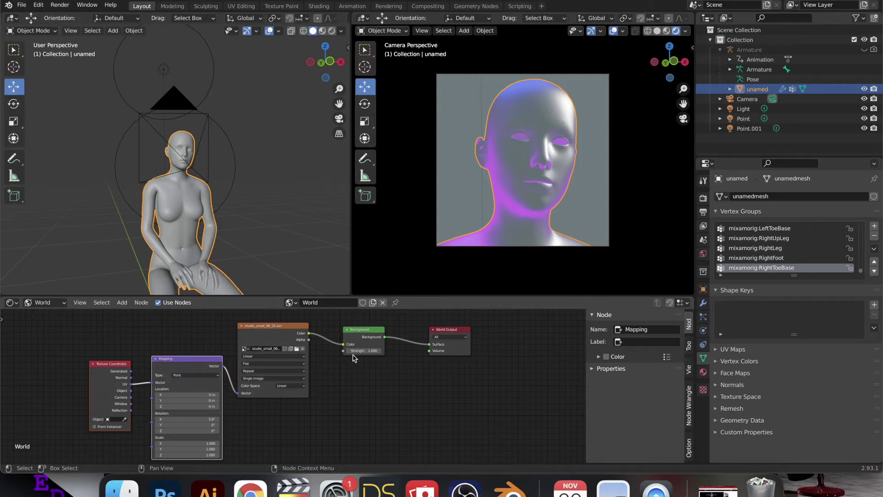
drag(342, 345, 239, 331)
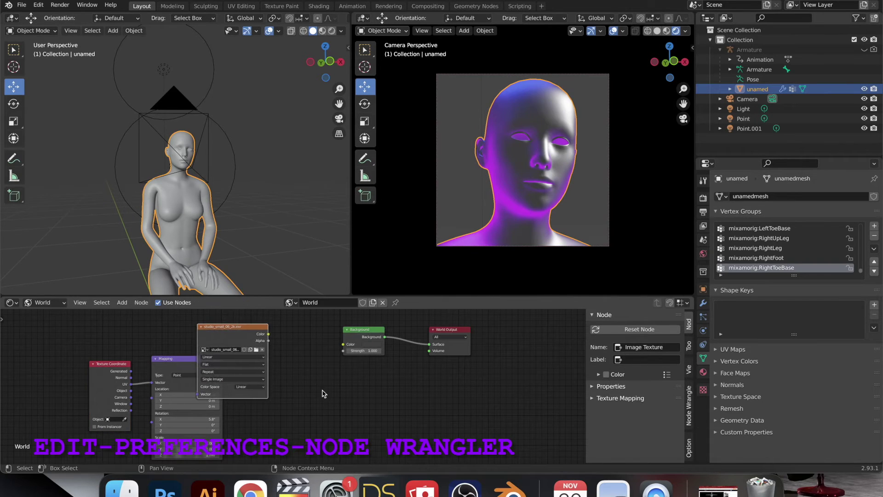
key(shift+a)
Add a Principled Volume node by mistake, then delete it
click(299, 361)
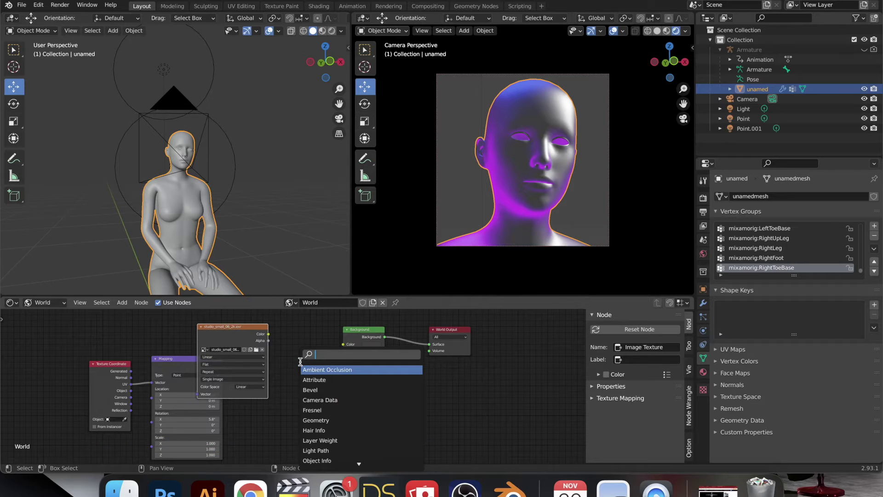
text(pr)
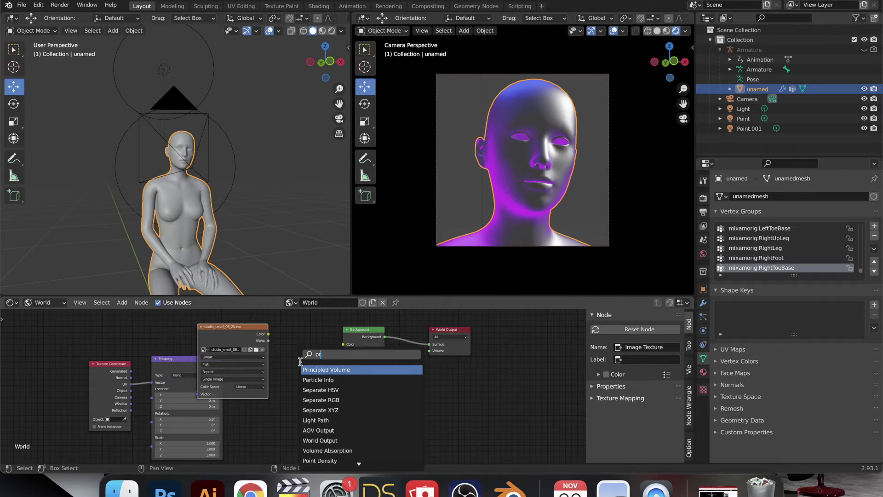
key(Return)
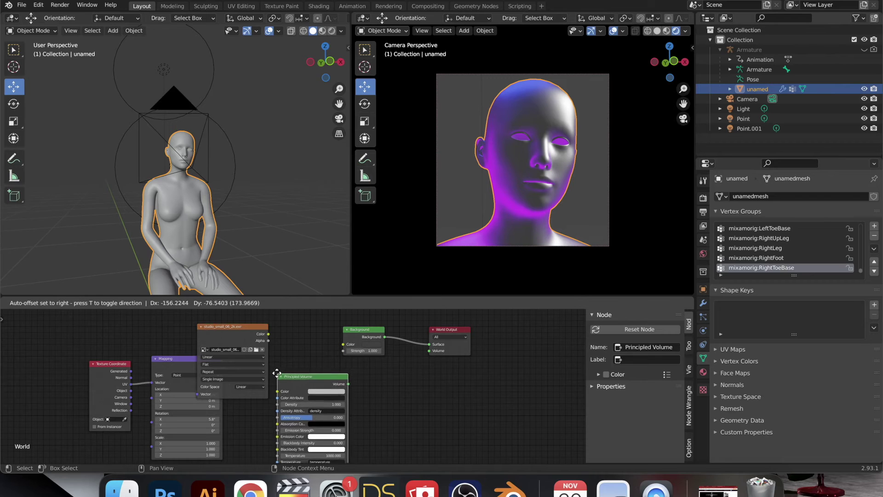
click(283, 373)
key(x)
Search for a ColorRamp node and place it below the HDRI image node
key(shift+a)
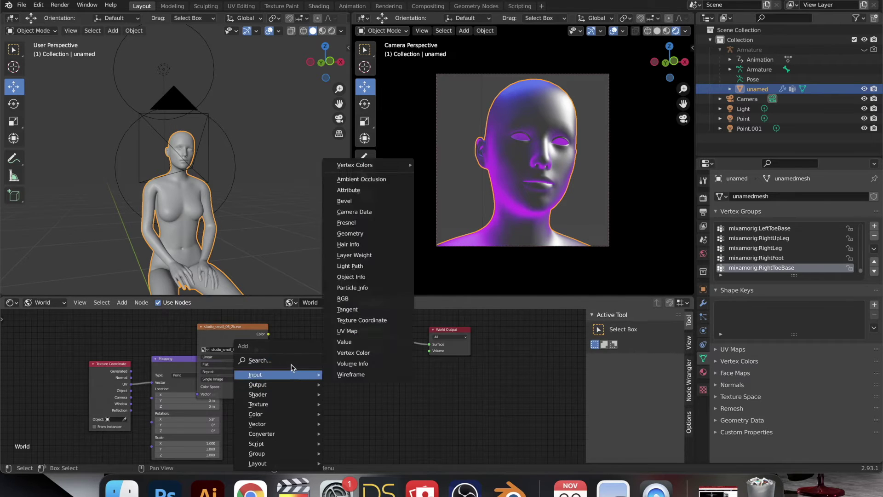
click(289, 360)
text(pri)
key(BackSpace)
key(BackSpace)
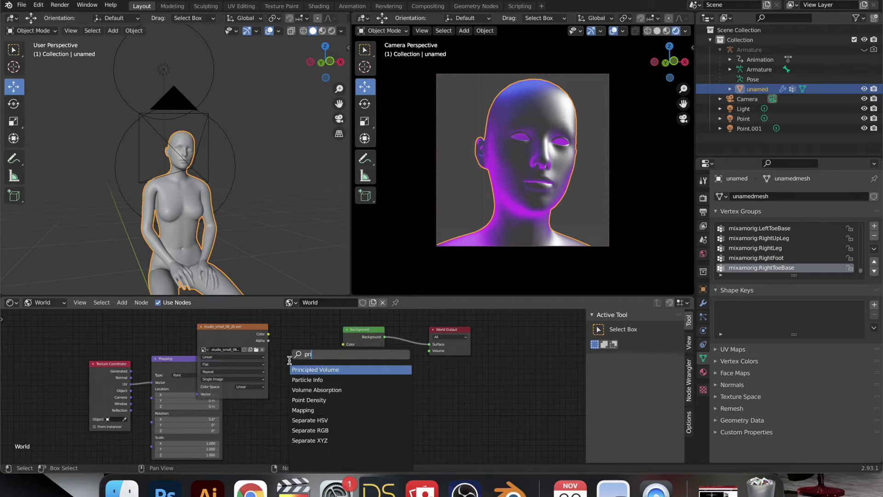
key(BackSpace)
text(col)
key(Return)
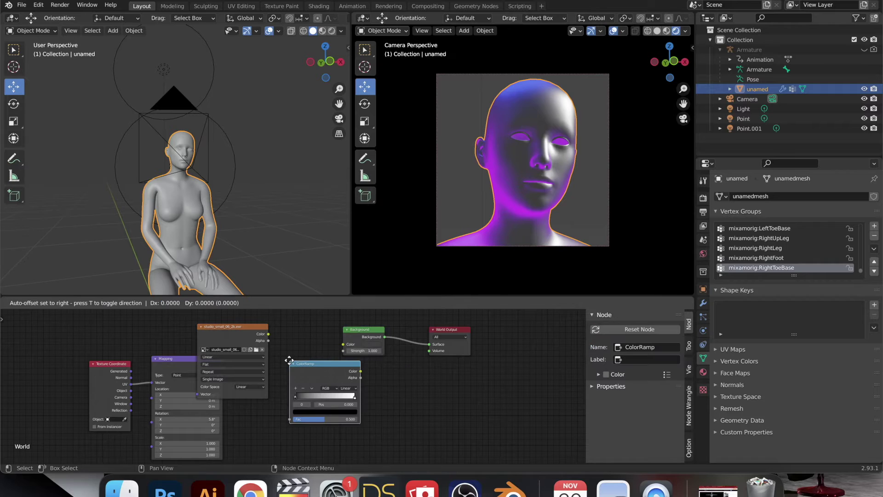
click(272, 378)
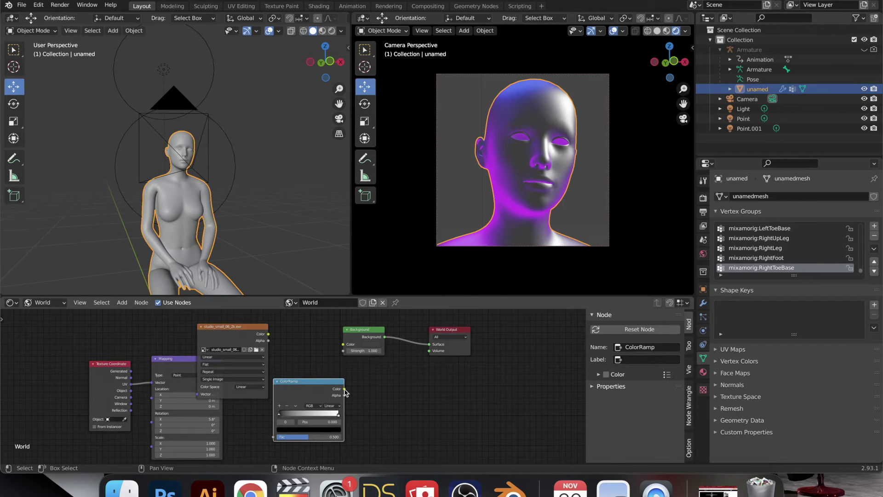
Connect the ColorRamp to Background Color and slide its black stop to about 0.543
drag(344, 389, 380, 335)
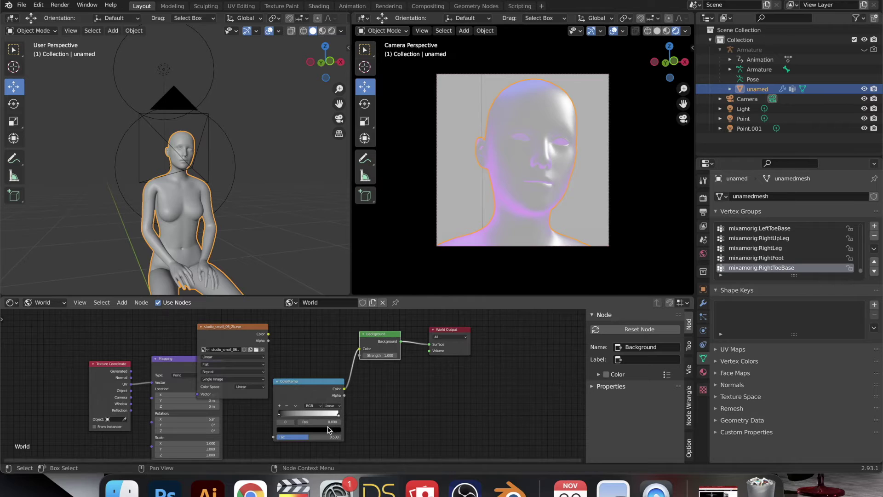
click(278, 417)
drag(279, 416, 326, 416)
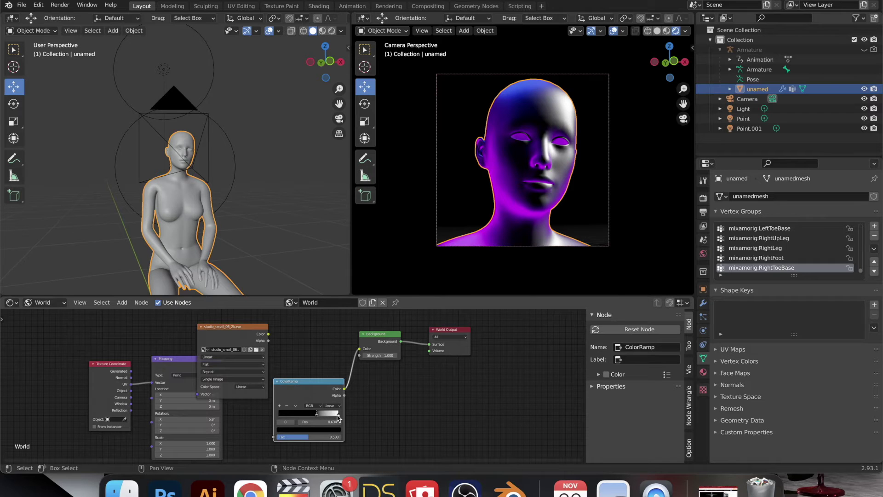
drag(316, 416, 309, 415)
Return to the head's material nodes and raise the Point light slightly
click(59, 302)
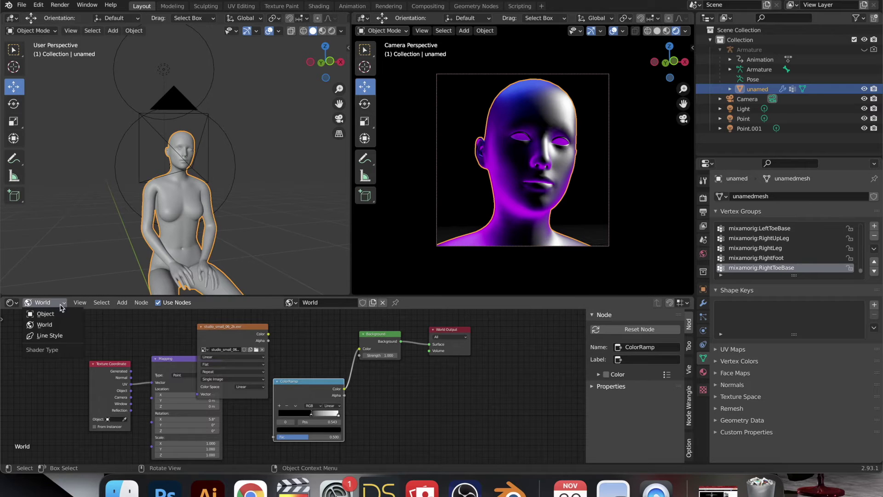
click(59, 314)
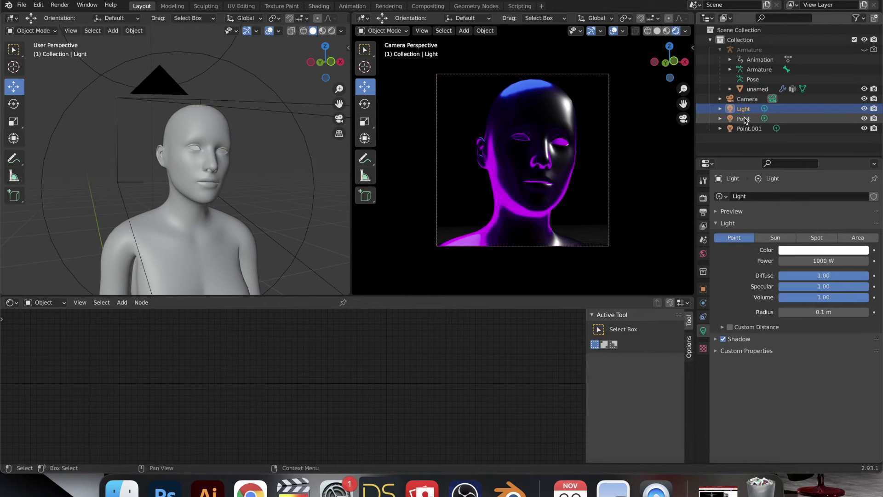
click(743, 118)
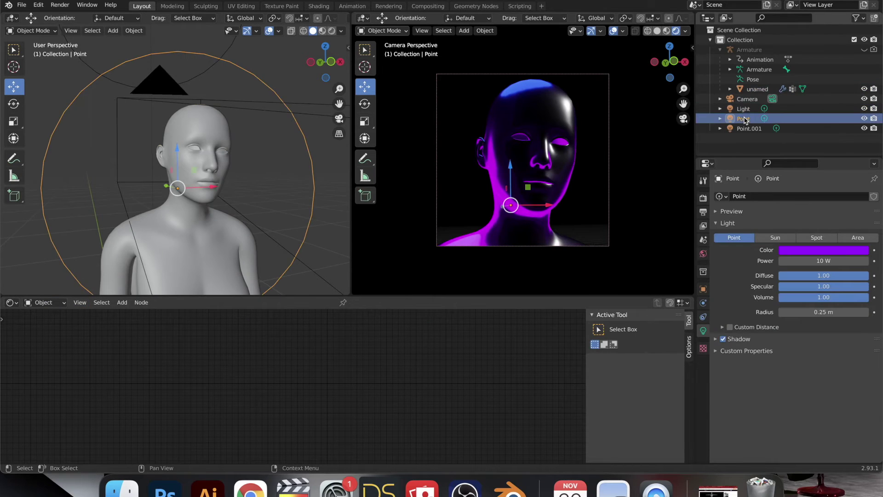
drag(513, 172, 532, 83)
Move the blue Point.001 light along Y onto the forehead and save g-lady-1.blend
click(748, 129)
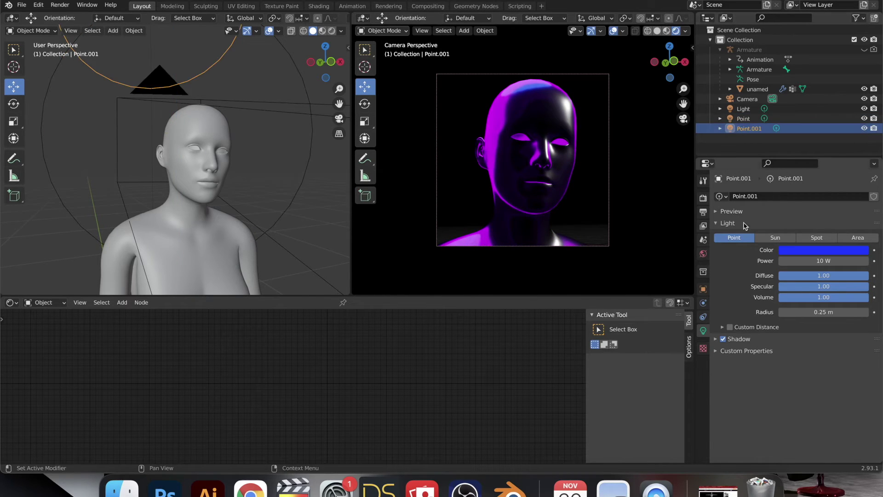
scroll(282, 271, down, 6)
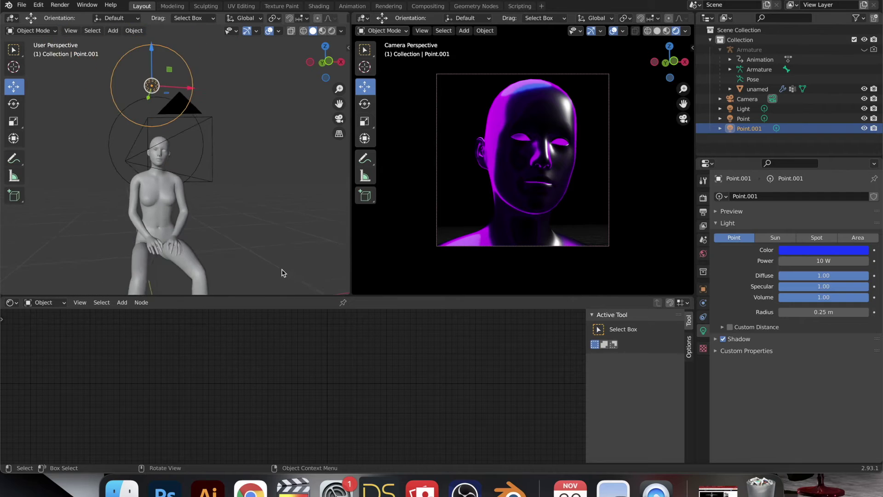
middle_drag(282, 269, 299, 266)
key(g)
key(y)
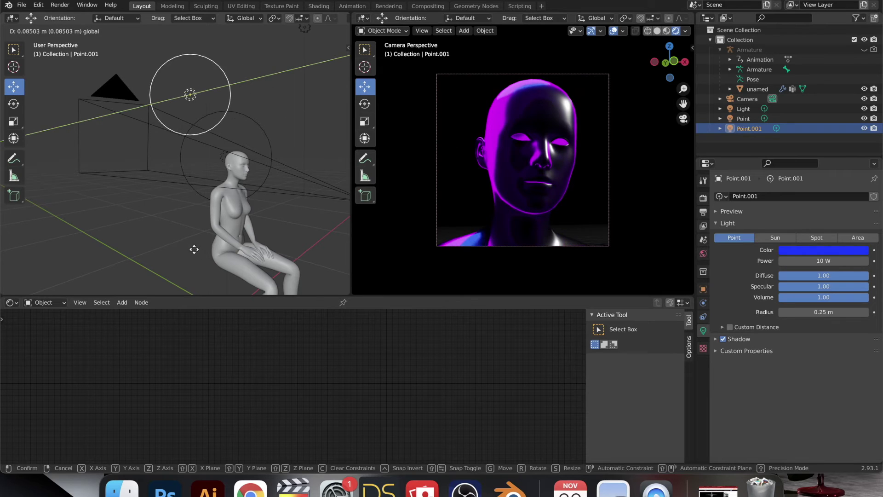
click(25, 238)
middle_drag(187, 89, 187, 90)
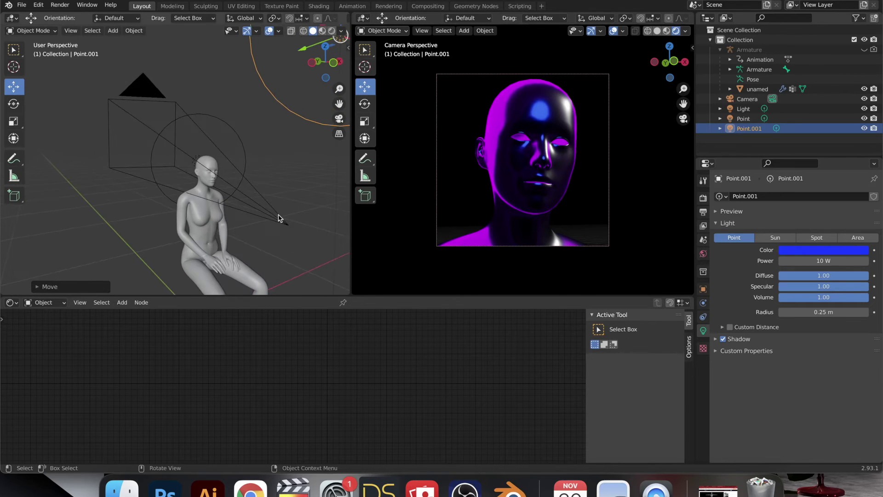
key(ctrl+s)
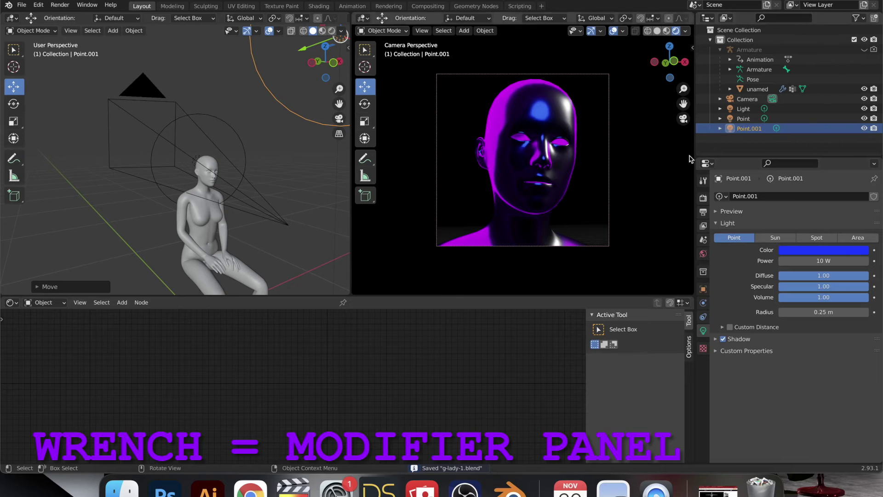
Add a Subdivision Surface modifier to the figure mesh
click(756, 88)
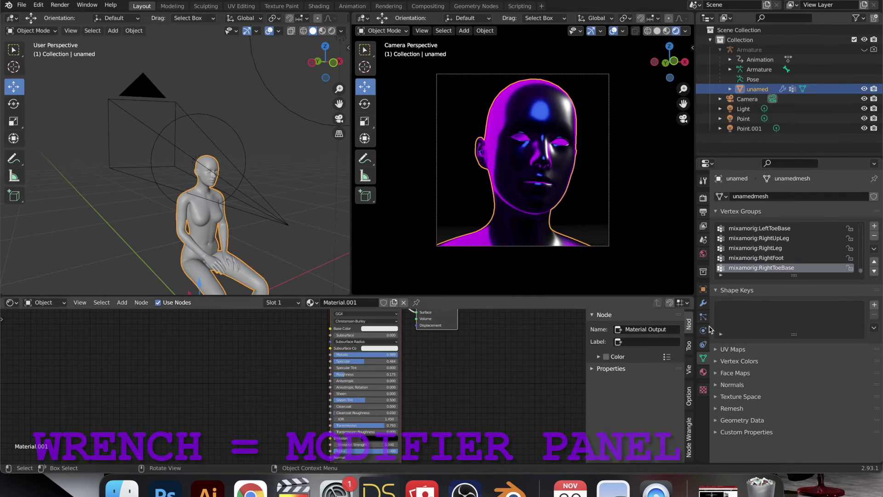
click(702, 302)
click(764, 196)
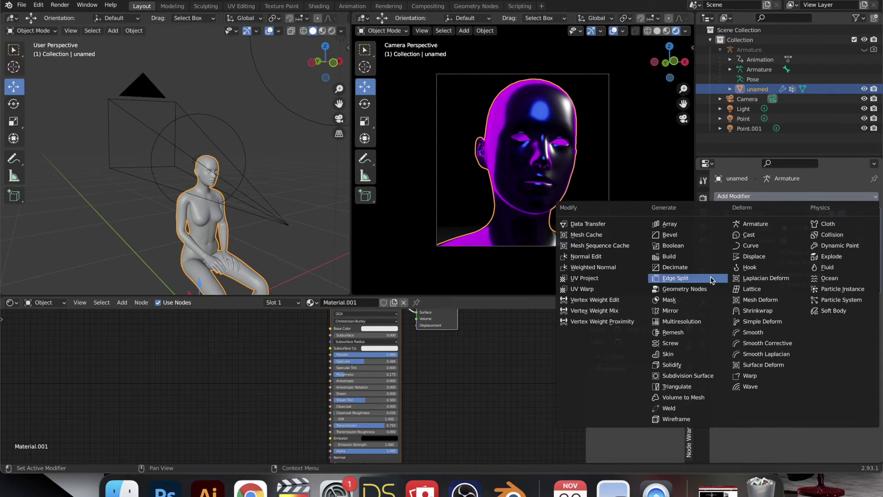
click(689, 375)
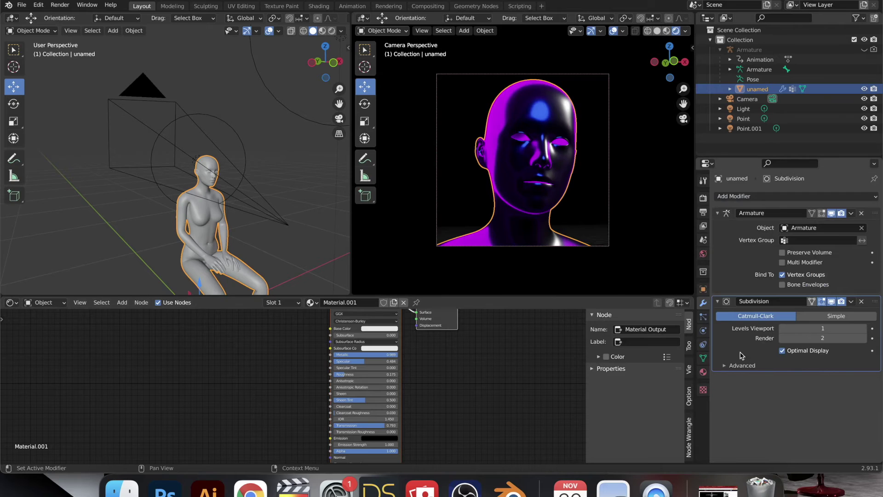
Rename the mesh gallactic-lady, set viewport subdivision level to 1, and save
double_click(758, 89)
text(gallactic-l)
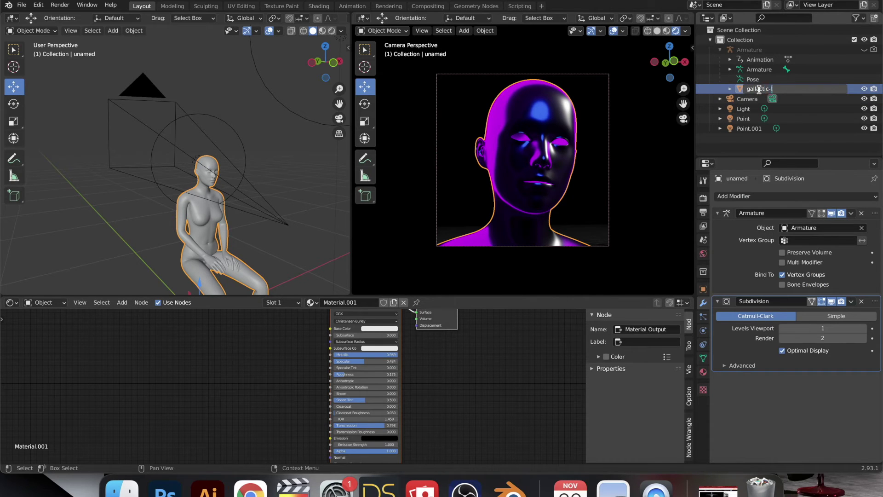
text(ady)
key(Return)
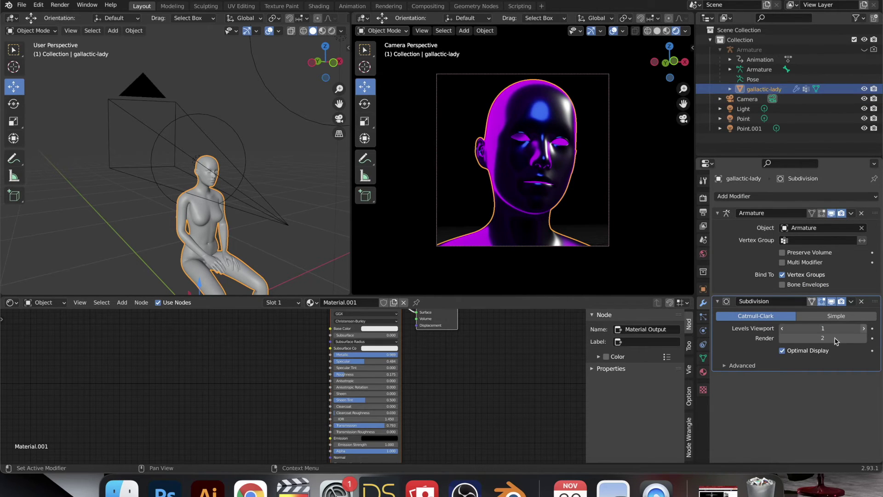
click(783, 327)
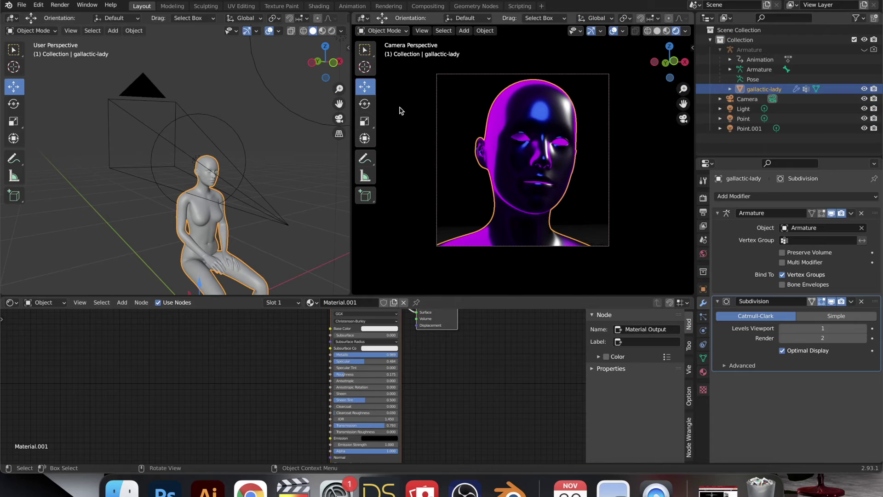
key(super+s)
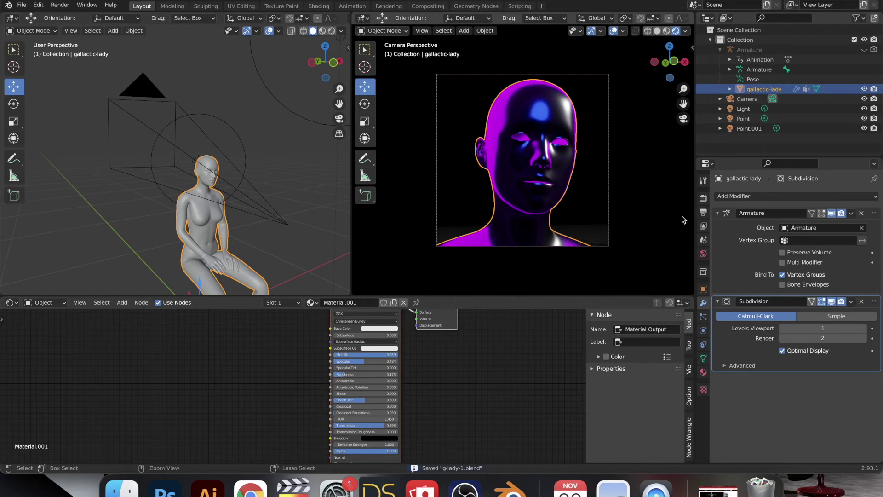
click(702, 200)
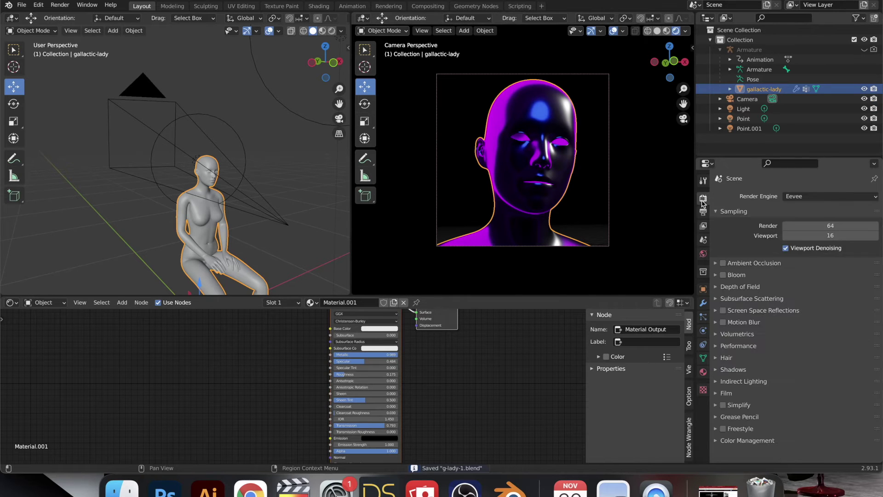
Enable Eevee Bloom and set the bloom colour to purple
click(723, 275)
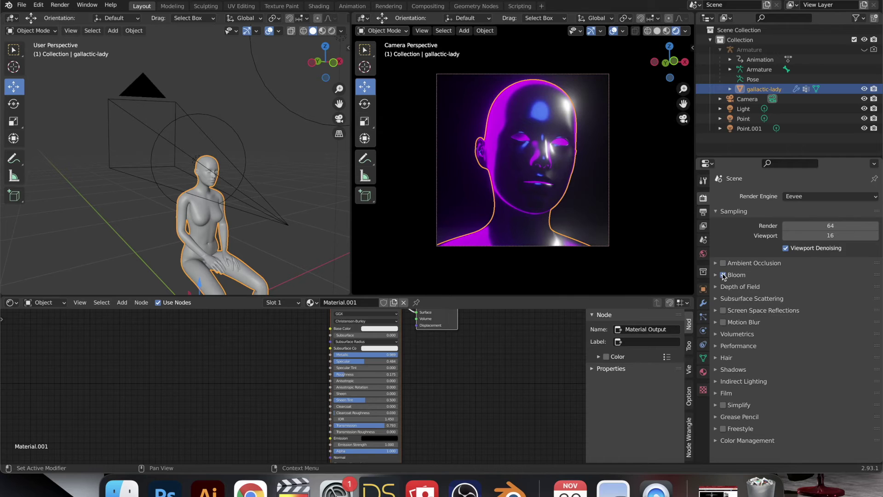
click(716, 275)
click(823, 321)
mouse_move(818, 226)
mouse_down()
mouse_move(799, 247)
mouse_move(806, 209)
mouse_move(846, 228)
mouse_move(823, 253)
mouse_move(803, 252)
mouse_move(791, 238)
mouse_move(815, 257)
mouse_move(784, 221)
mouse_move(856, 231)
mouse_up()
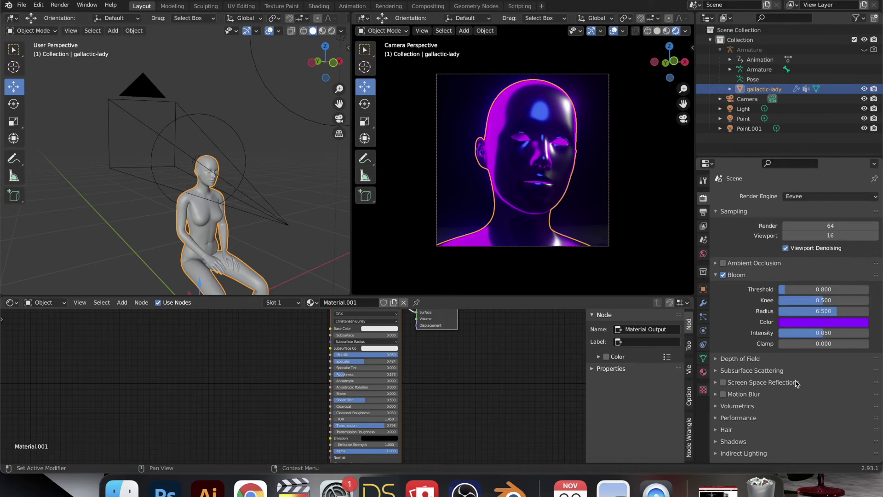
click(749, 129)
Slide the blue Point.001 light along Y, then lower it on Z toward the lower face
middle_drag(174, 198, 264, 75)
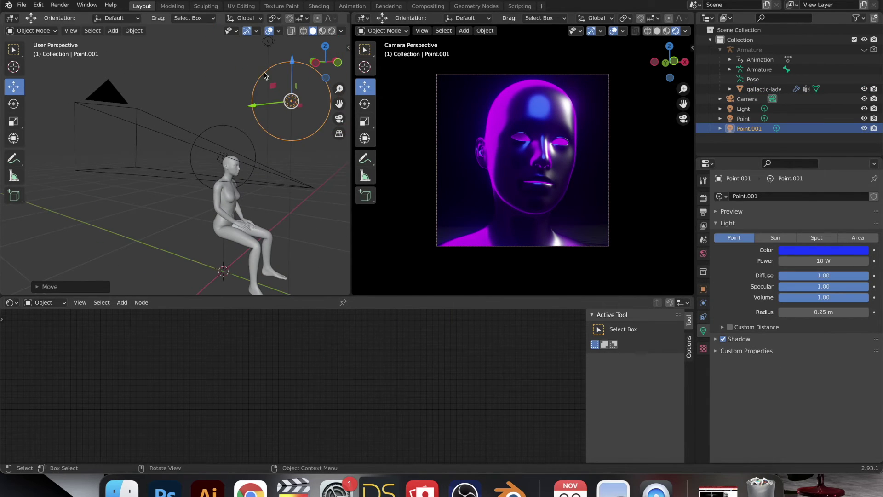
drag(256, 108, 298, 117)
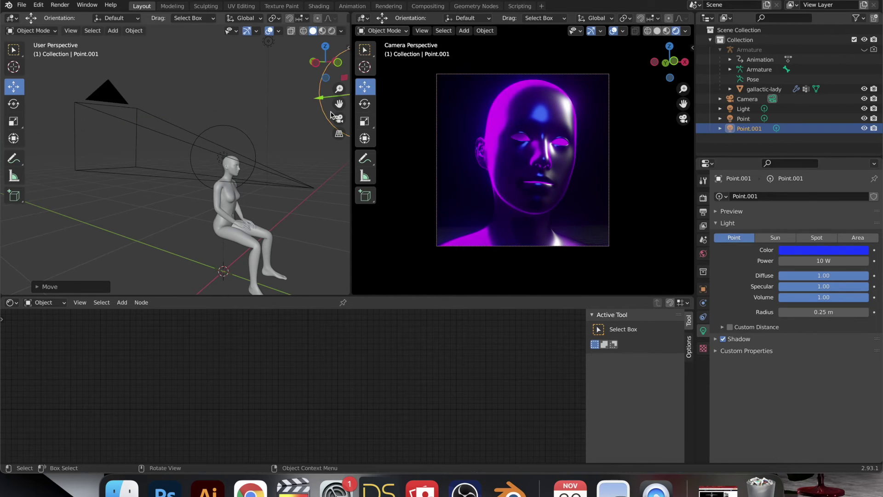
middle_drag(202, 179, 220, 185)
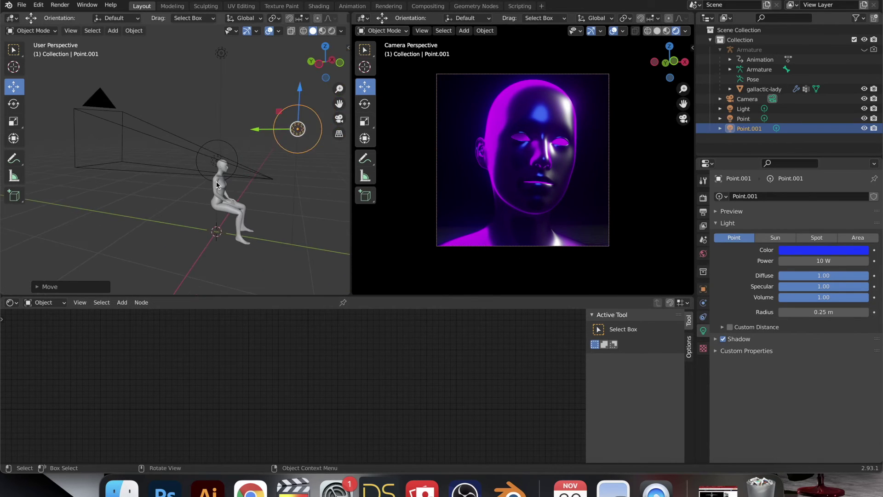
key(g)
key(z)
drag(319, 266, 296, 121)
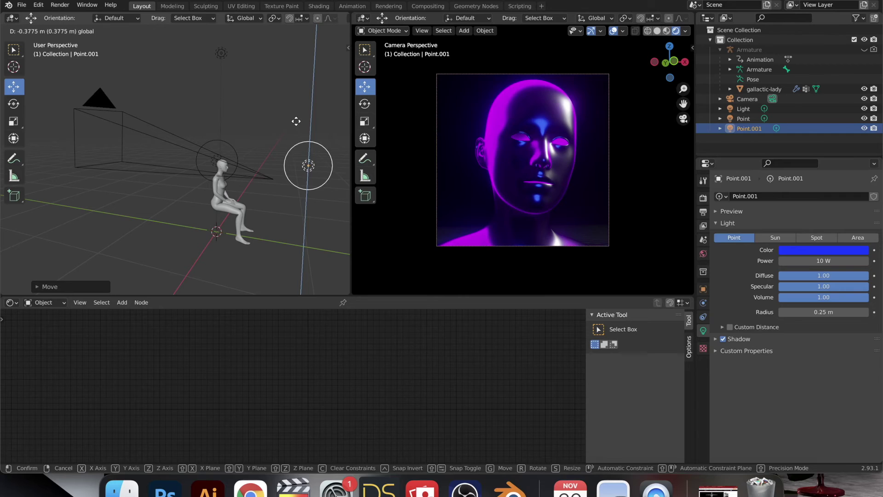
click(296, 122)
click(702, 198)
Set the Filmic Look to High Contrast, settling on it after trying Very High Contrast
click(766, 275)
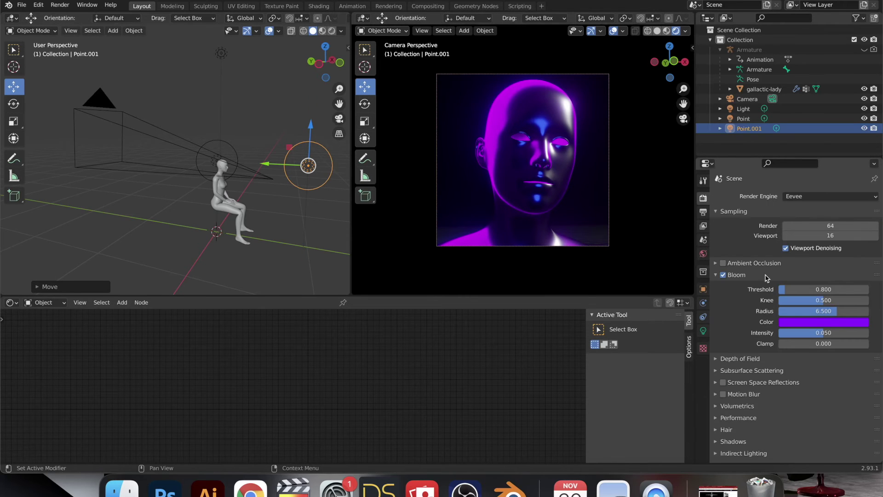
scroll(754, 322, down, 3)
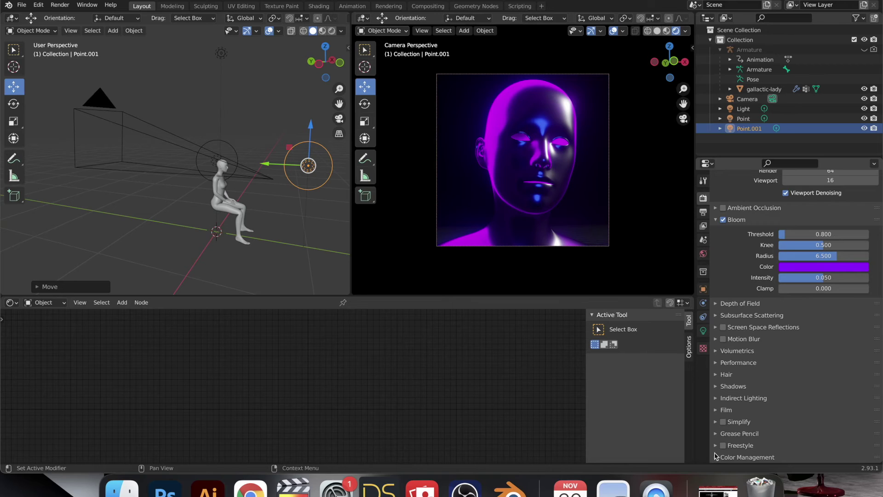
scroll(731, 446, down, 5)
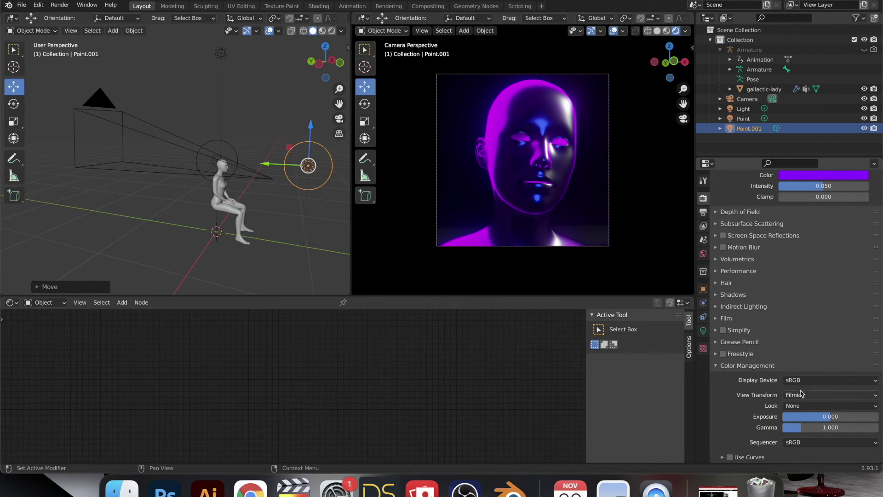
click(791, 406)
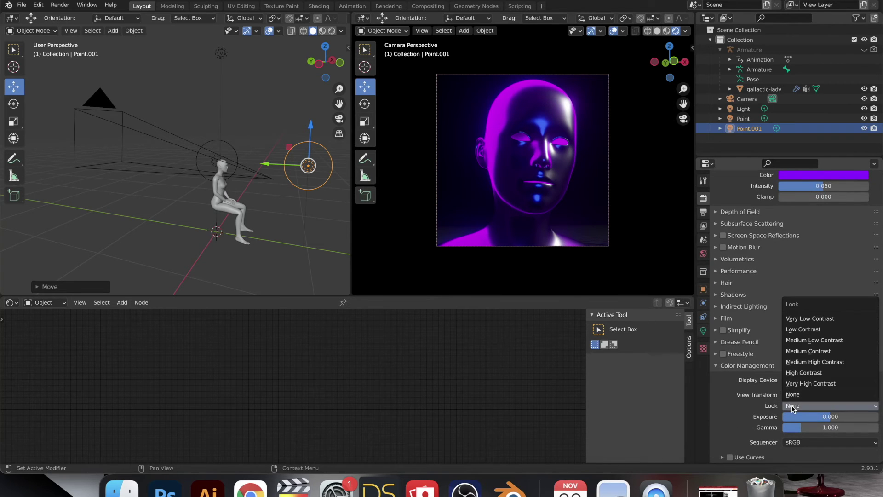
click(802, 376)
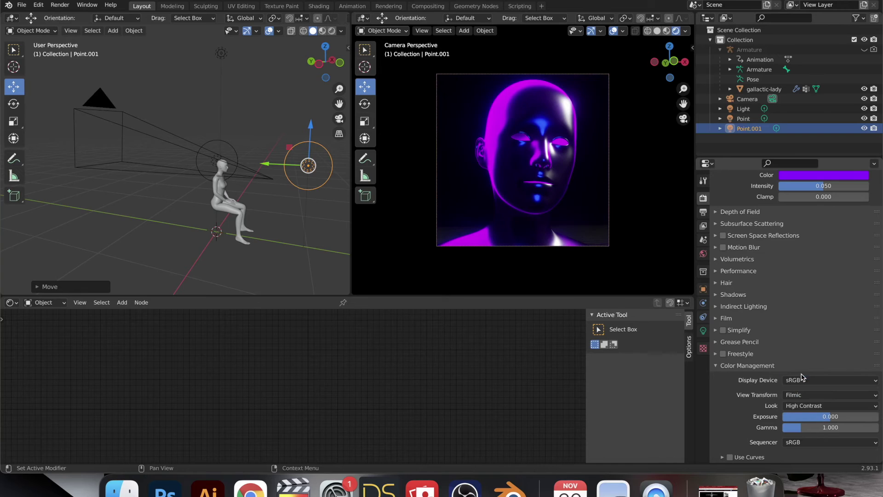
click(798, 406)
click(799, 393)
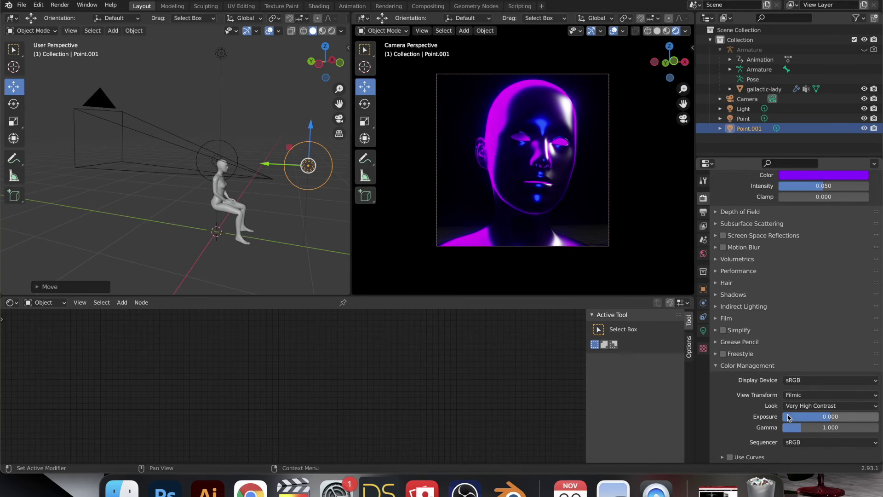
click(798, 406)
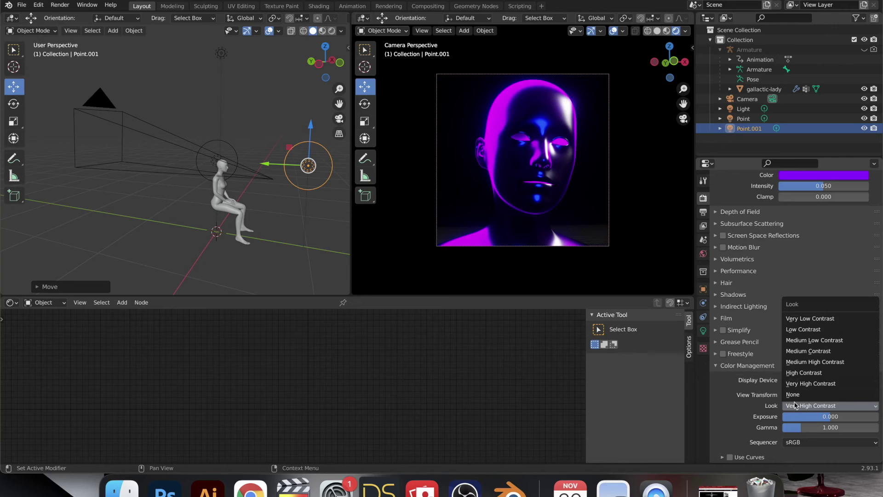
click(798, 375)
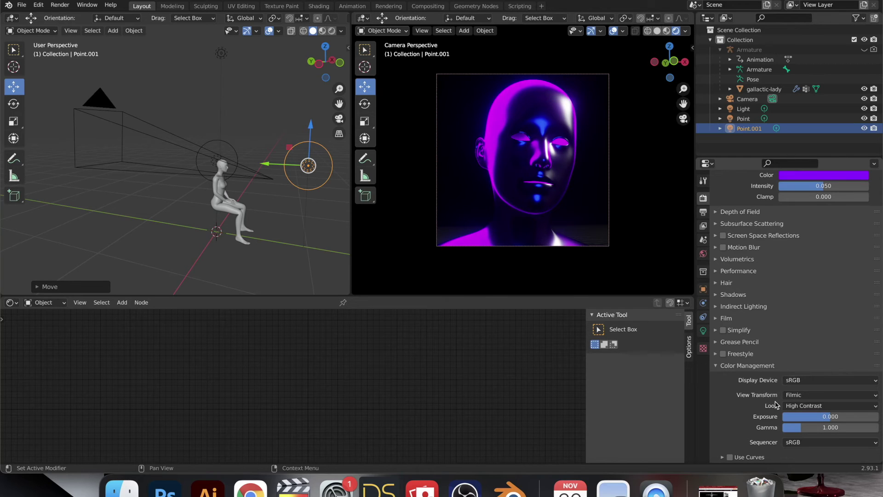
Review the Output properties: 1920×1920 px, frames 1–250, PNG output to /tmp/
click(703, 212)
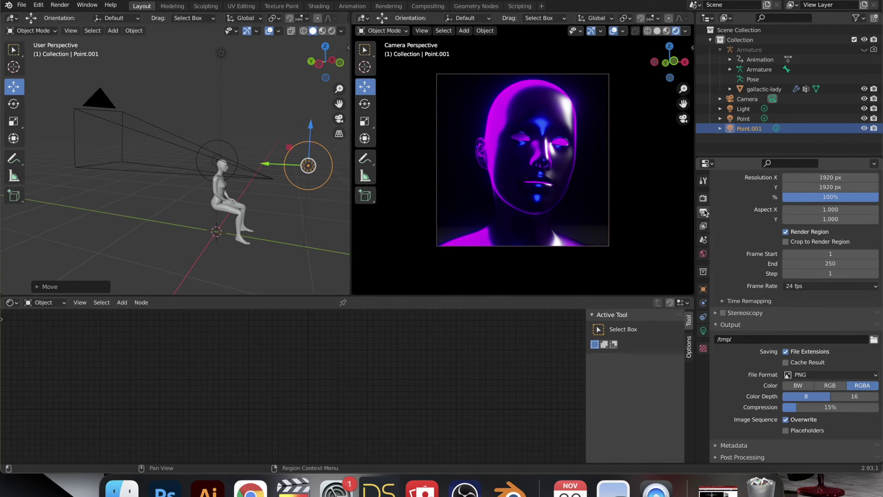
scroll(809, 188, up, 2)
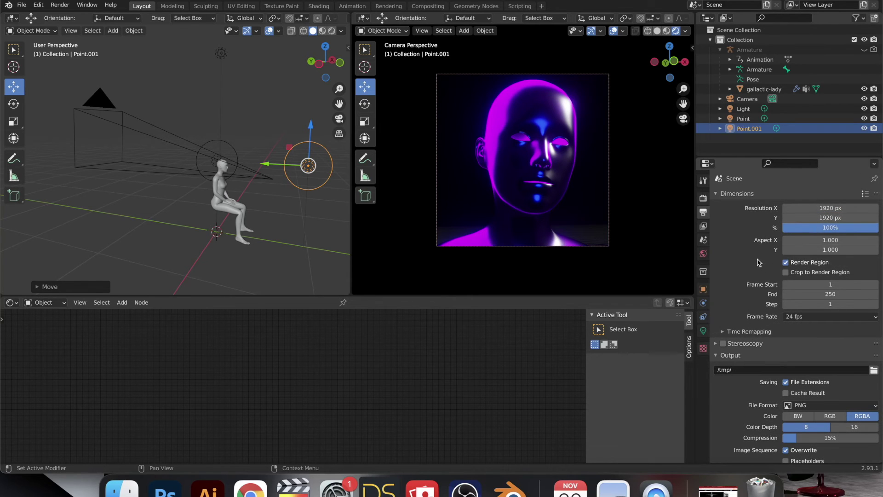
scroll(757, 257, down, 2)
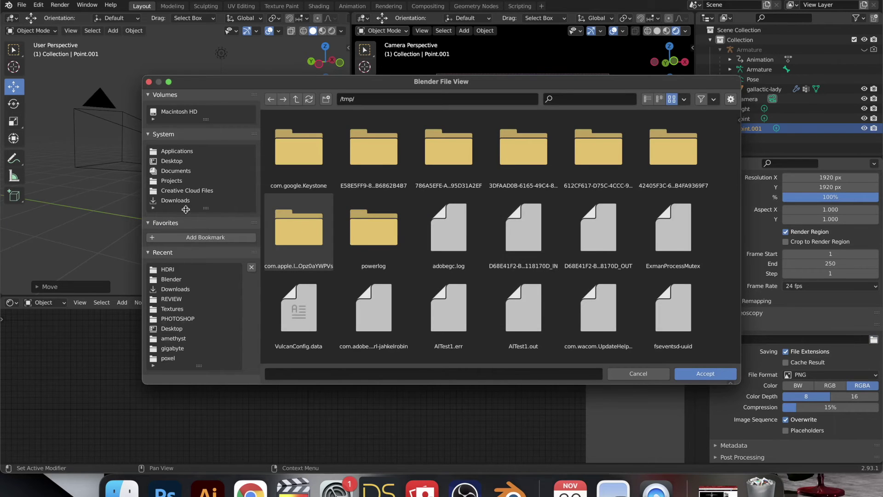
Set the render output path to gallactic-lady-001 on the Desktop
click(189, 162)
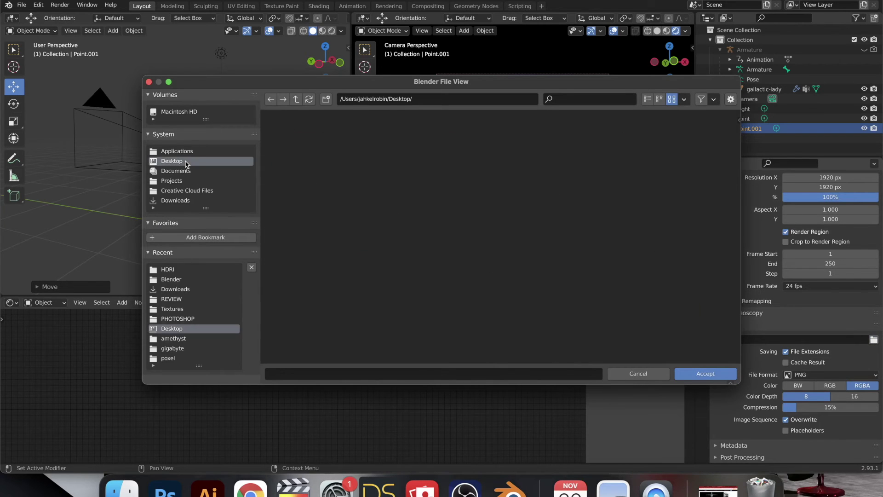
click(304, 373)
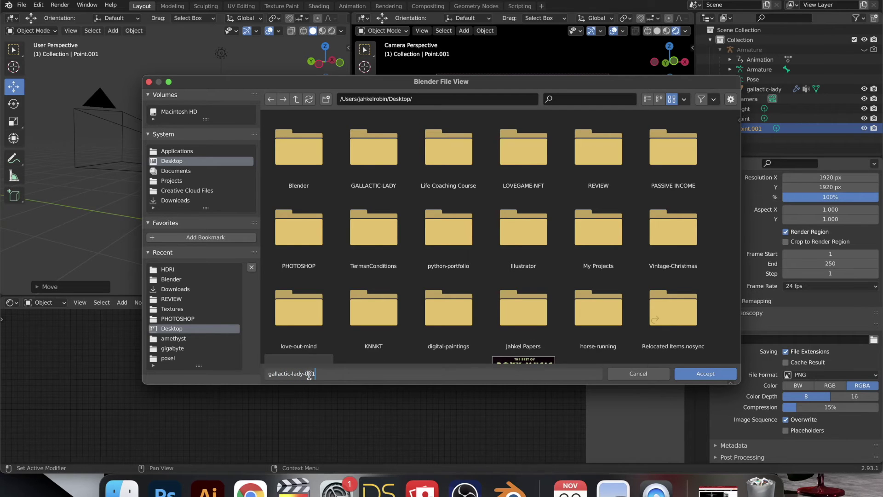
click(683, 374)
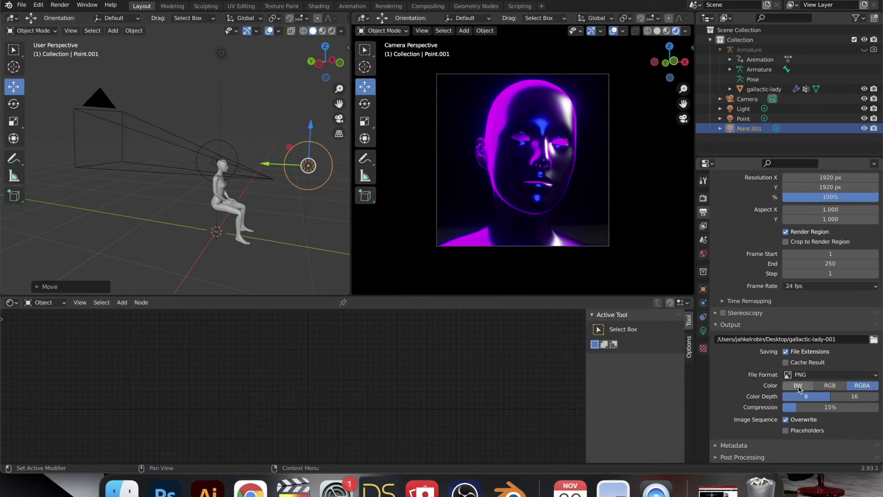
Change the output file format to JPEG at 90% quality
click(829, 377)
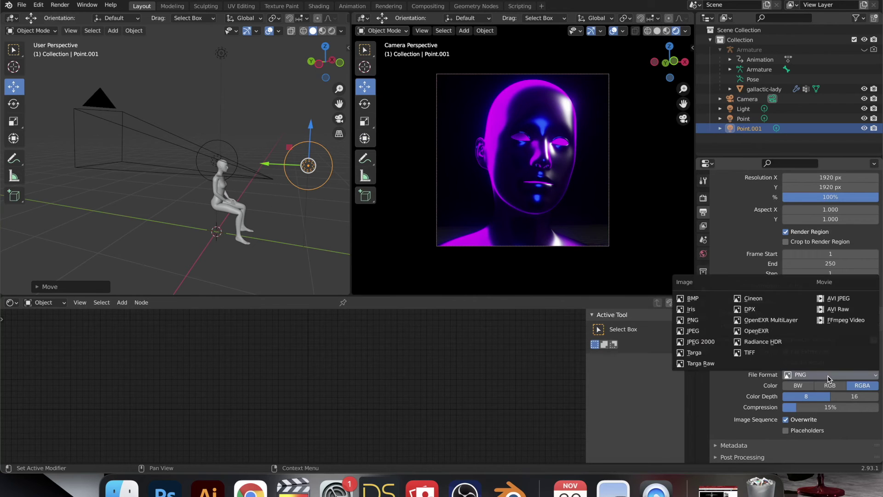
click(693, 331)
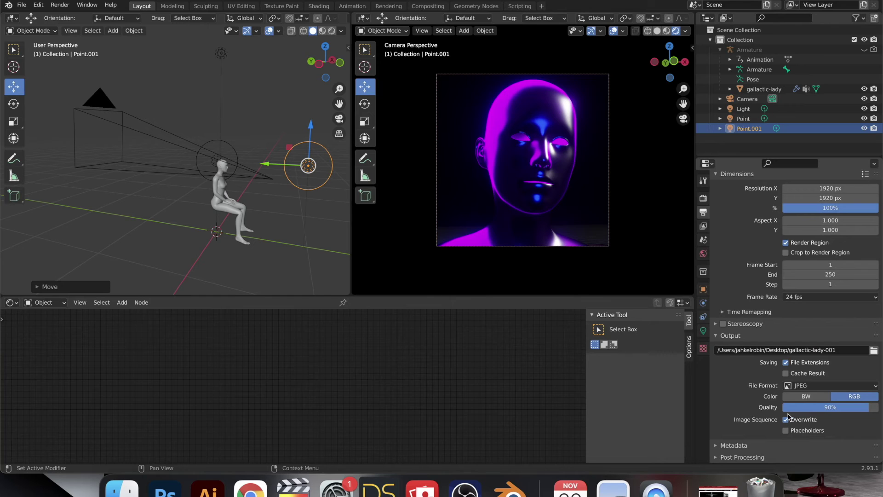
scroll(735, 457, down, 2)
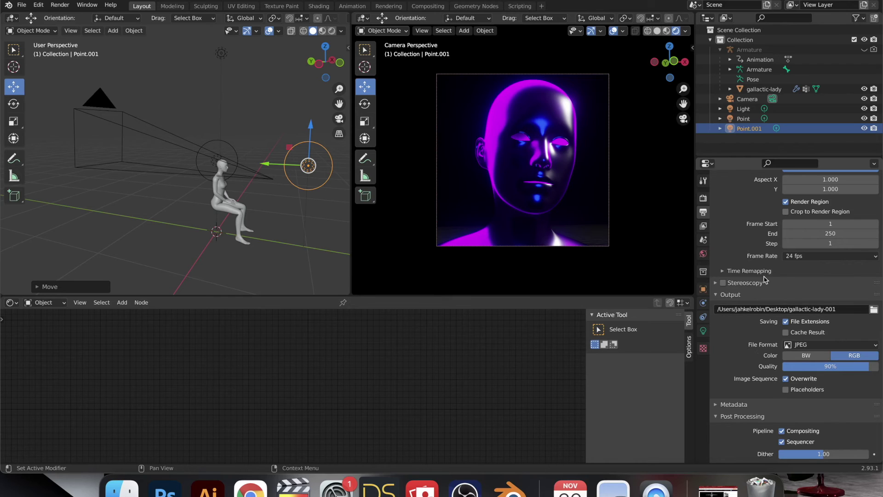
Render a still of frame 1, inspect it zoomed out, then close the render window
click(60, 5)
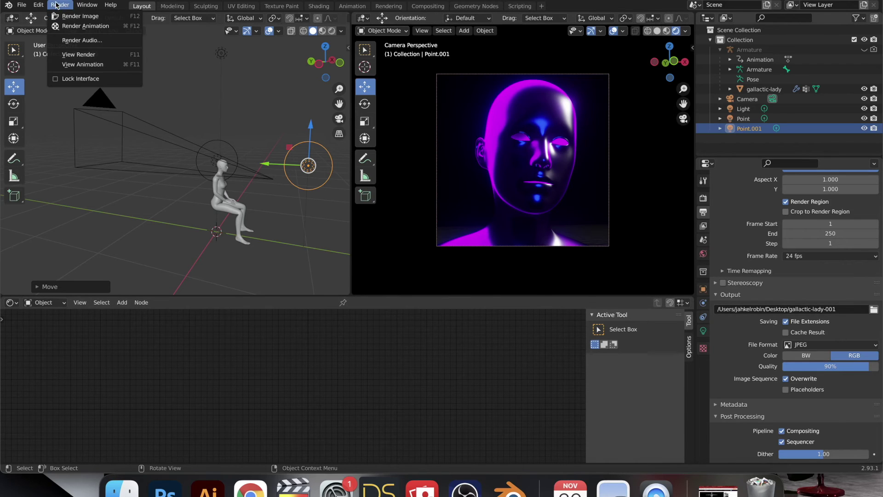
click(65, 17)
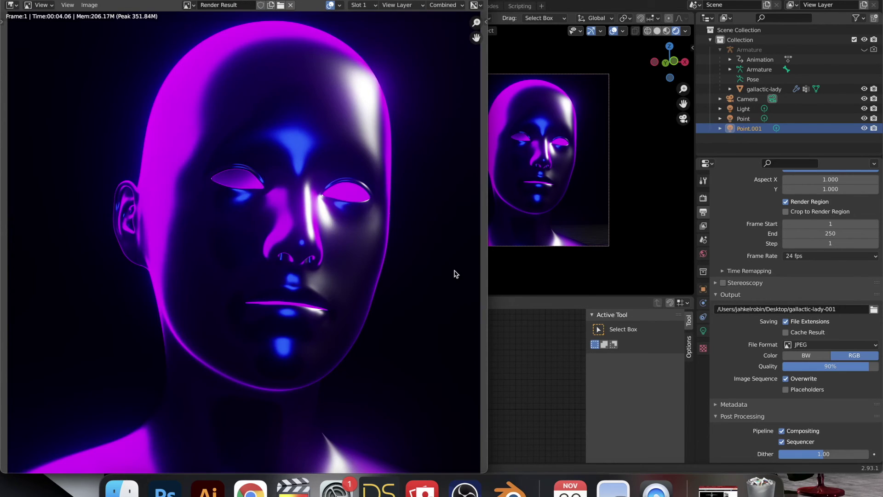
scroll(375, 286, down, 2)
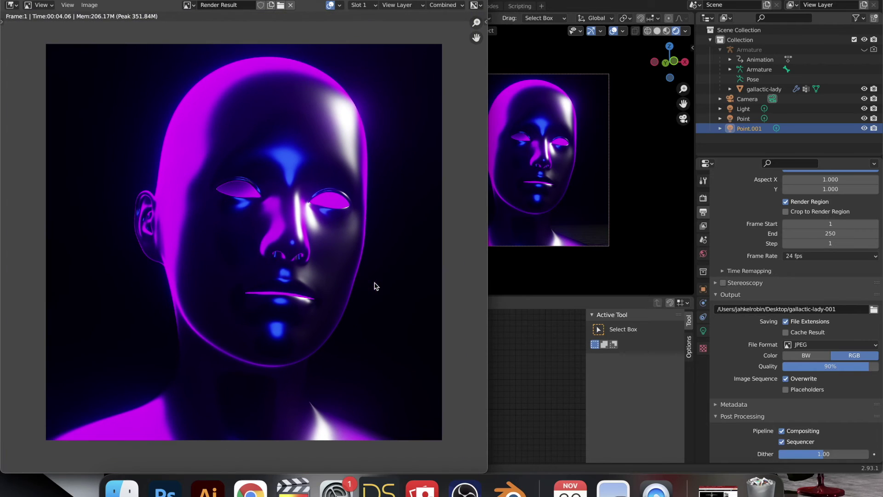
key(Escape)
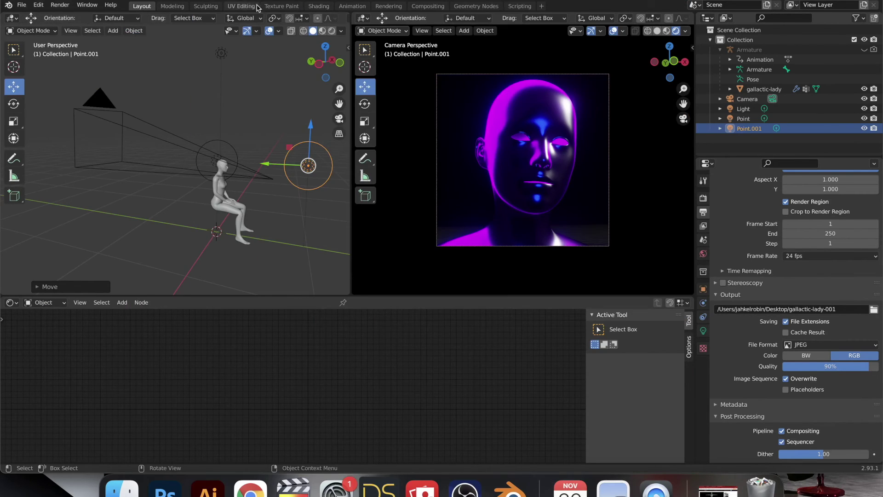
Turn on compositing Use Nodes and move the Composite node further right of Render Layers
click(417, 8)
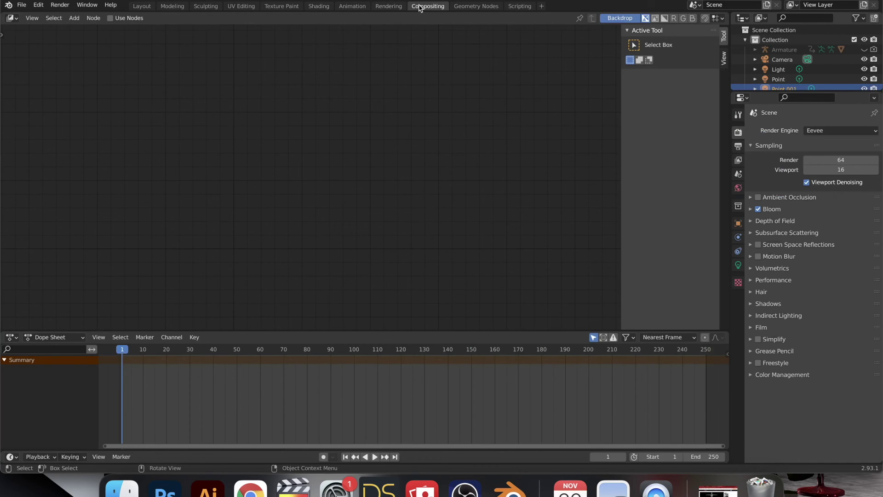
click(110, 18)
scroll(185, 121, down, 3)
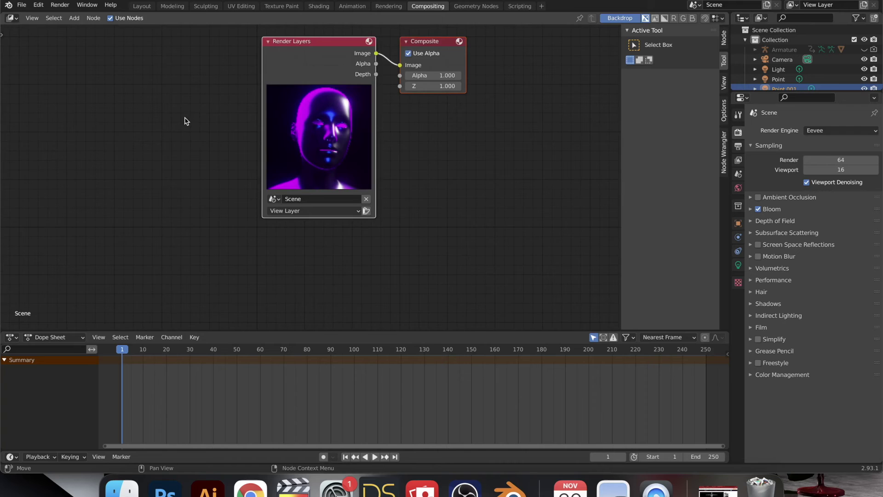
middle_drag(184, 118, 144, 118)
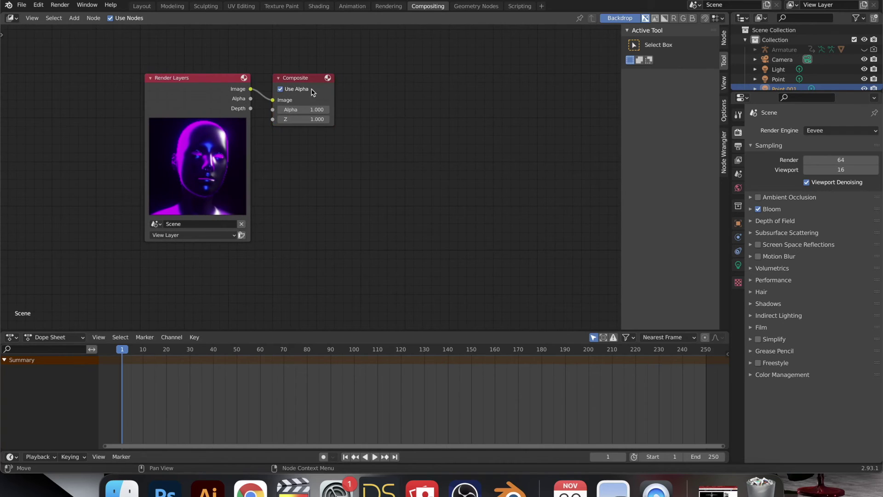
drag(308, 77, 459, 72)
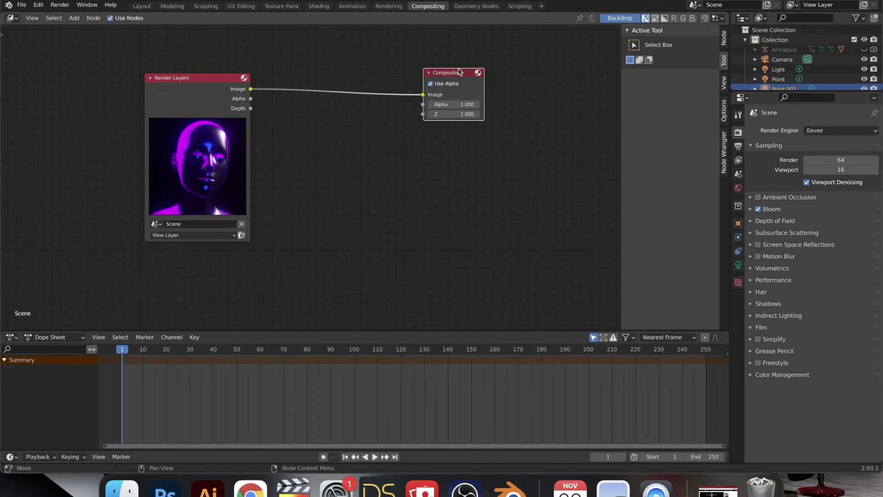
Add a Glare node onto the link between Render Layers and Composite and show its glare types
key(shift+a)
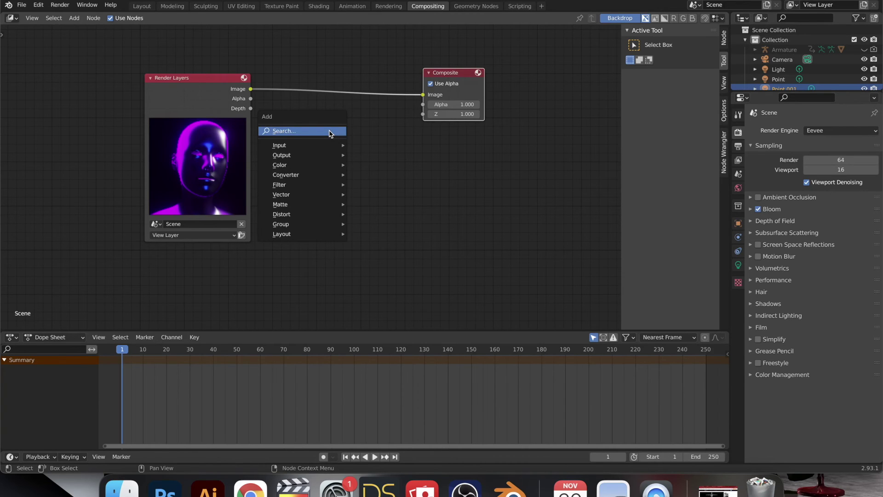
click(329, 132)
text(glare)
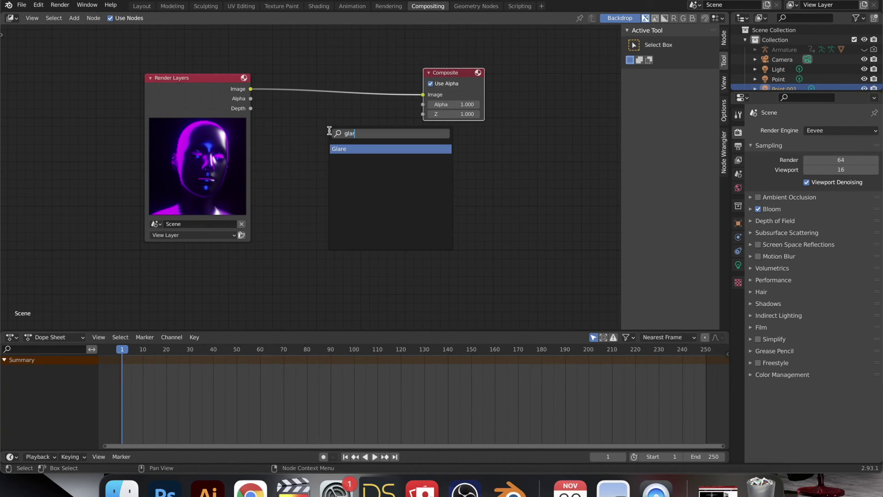
key(Return)
click(302, 67)
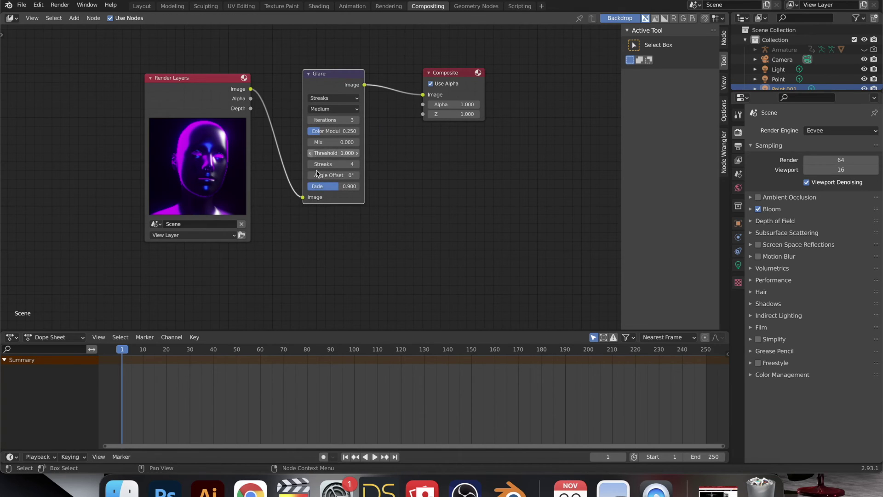
click(333, 99)
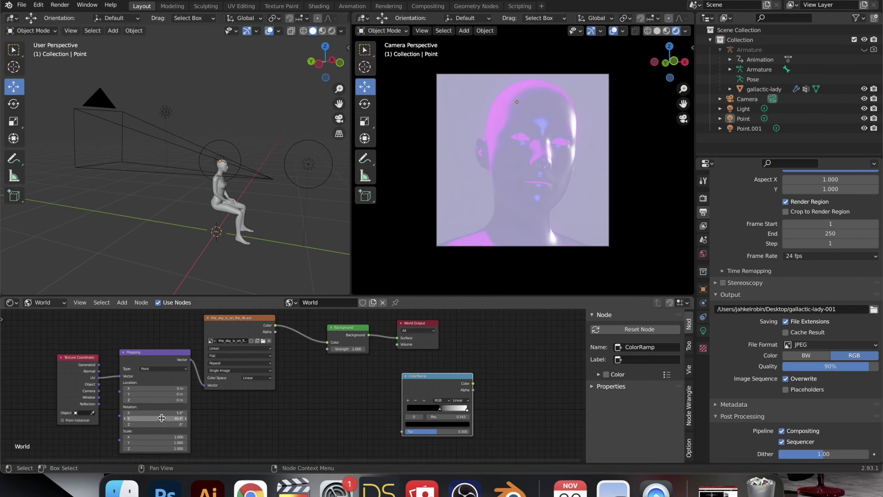
drag(156, 442, 193, 442)
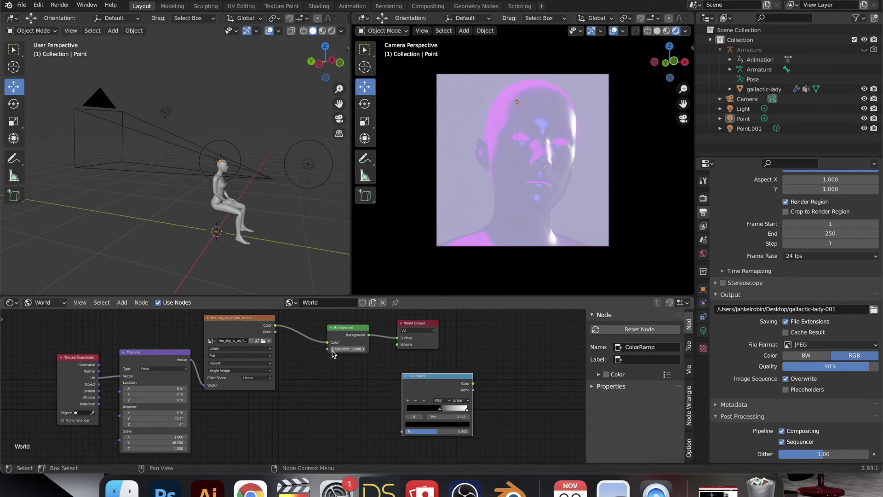
Set World Background strength to 0.2 and load the starry-sky photo pexels-felix-mittermeier-4644812.jpg as the image texture
text(0.2)
key(Return)
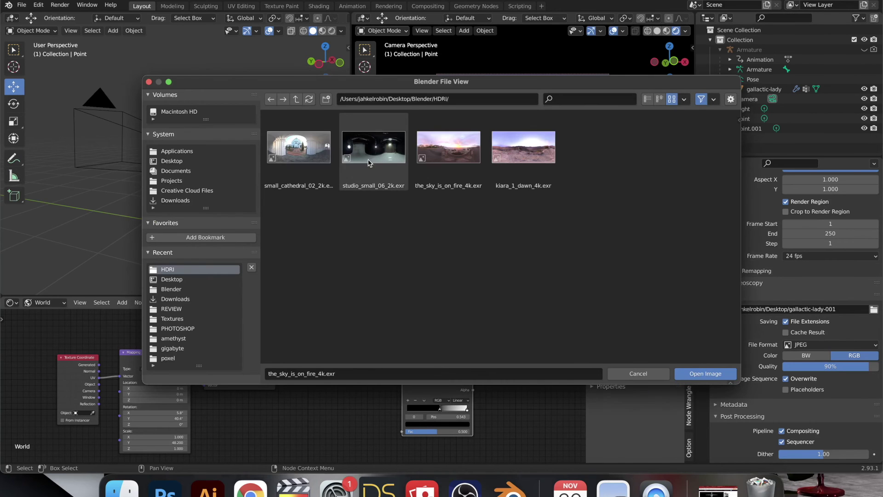
click(171, 289)
scroll(389, 263, down, 5)
scroll(389, 263, up, 5)
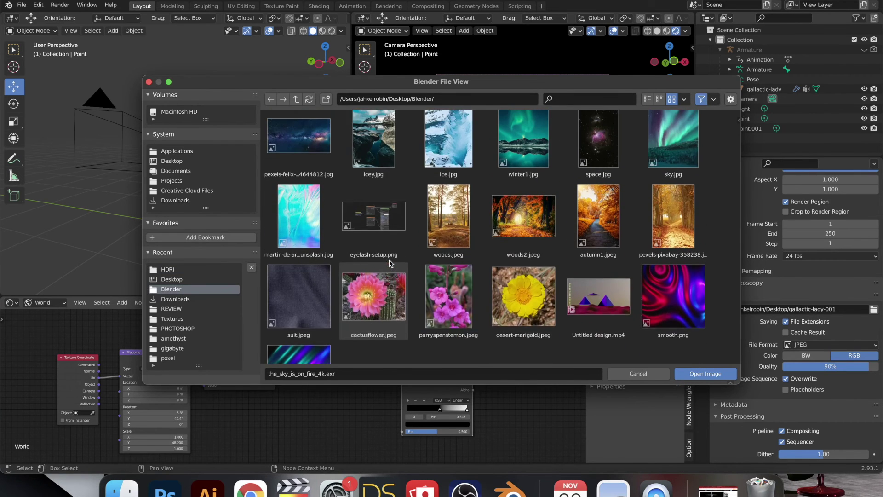
click(299, 214)
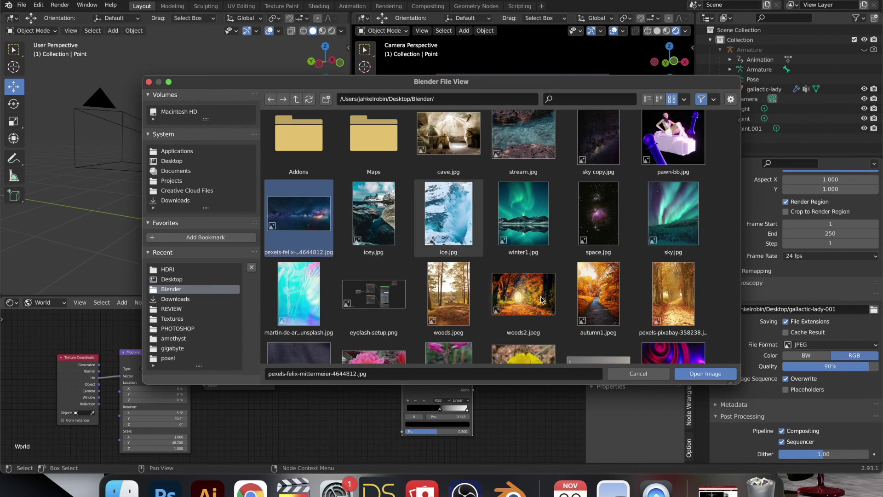
click(672, 376)
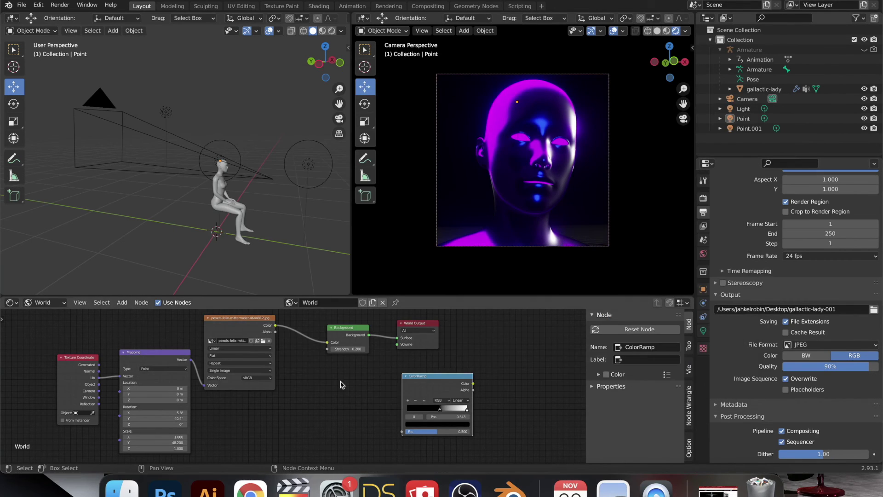
click(311, 168)
Reposition the Point.001 light, then move the Point light along Y and place it again
key(g)
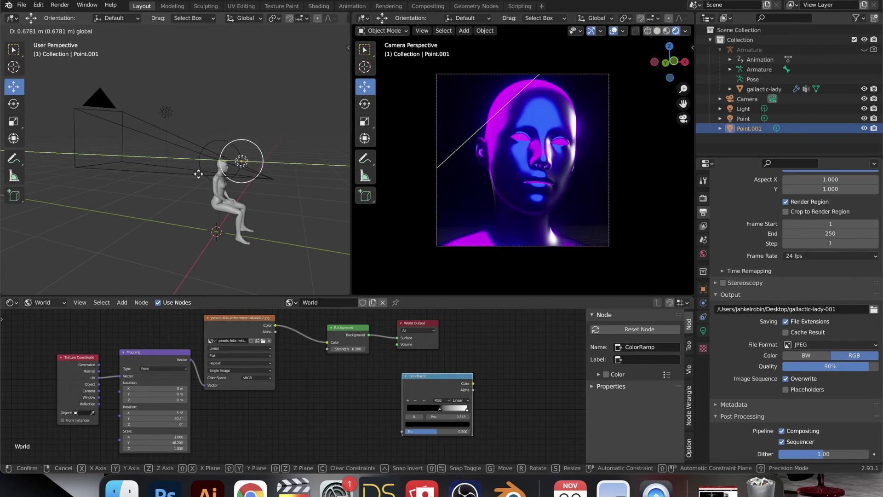
click(193, 167)
click(210, 162)
key(g)
key(y)
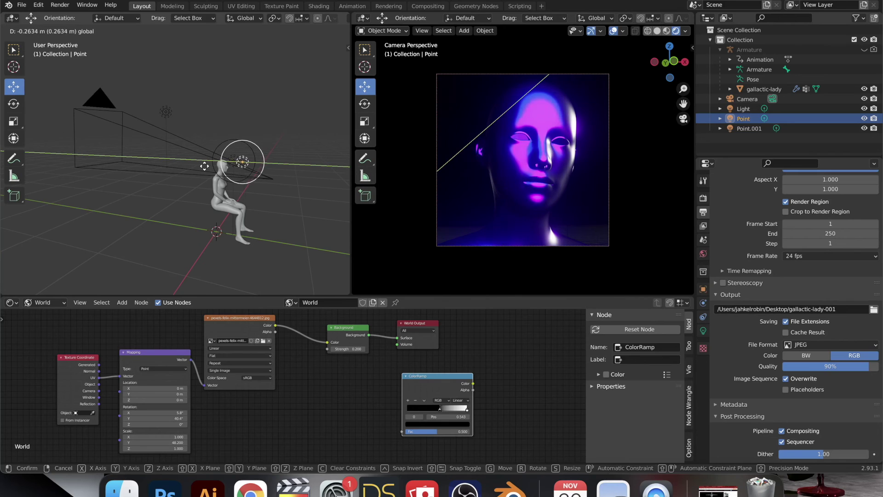
click(229, 186)
click(703, 330)
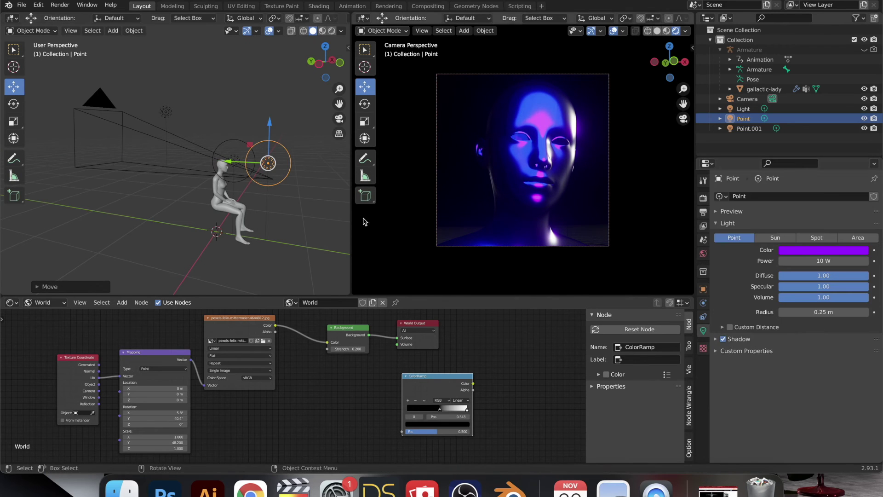
key(g)
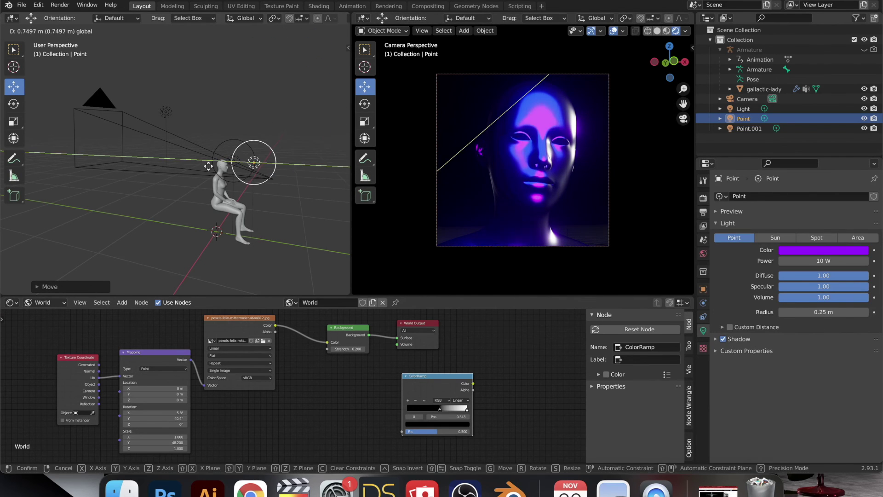
click(217, 158)
Shift a light along its Y axis and set the Point light's power to 300 W
click(165, 112)
drag(152, 117, 124, 123)
middle_drag(138, 137, 236, 176)
scroll(236, 176, up, 3)
double_click(823, 261)
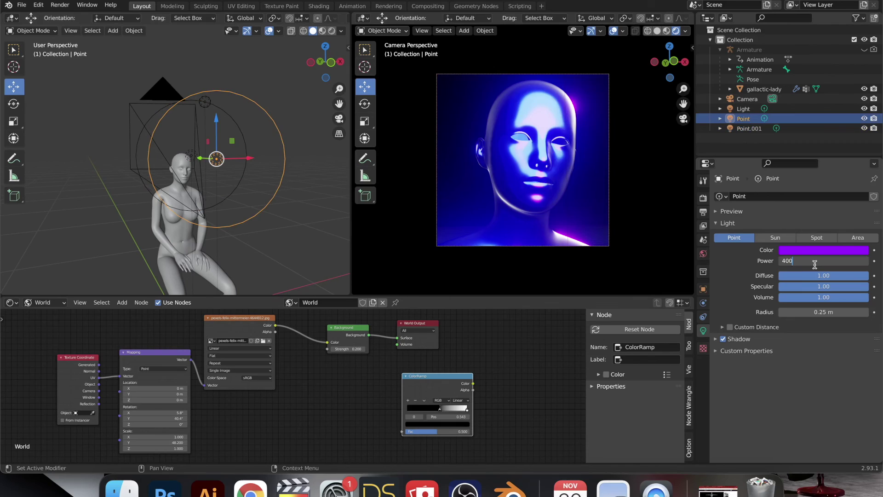
double_click(786, 261)
text(300)
key(Return)
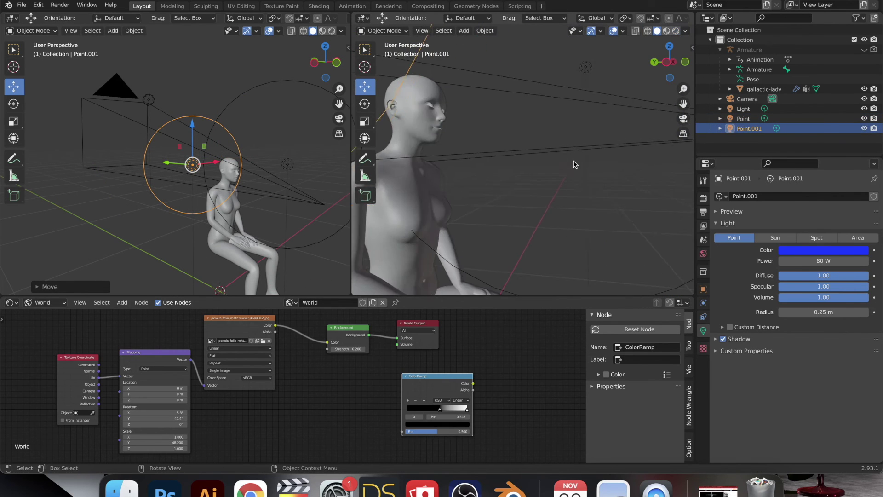
Look through the scene camera and move the camera to reframe the head
scroll(574, 164, left, 10)
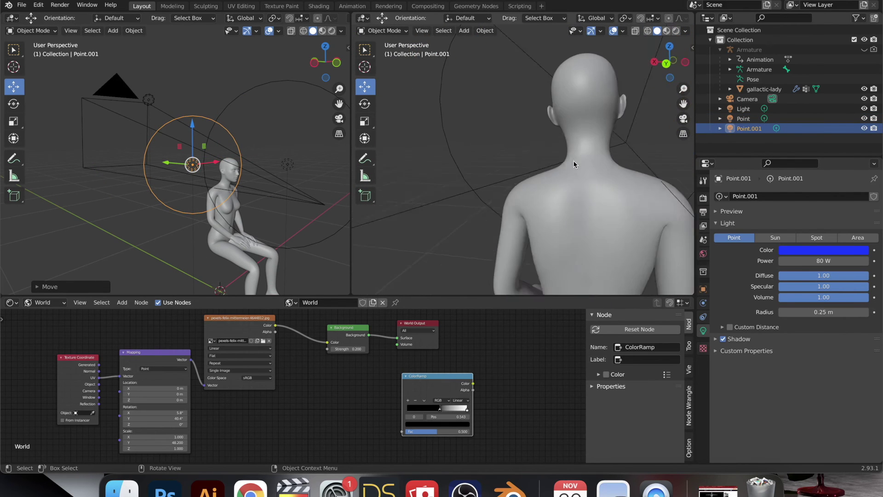
scroll(573, 164, left, 5)
key(KP_0)
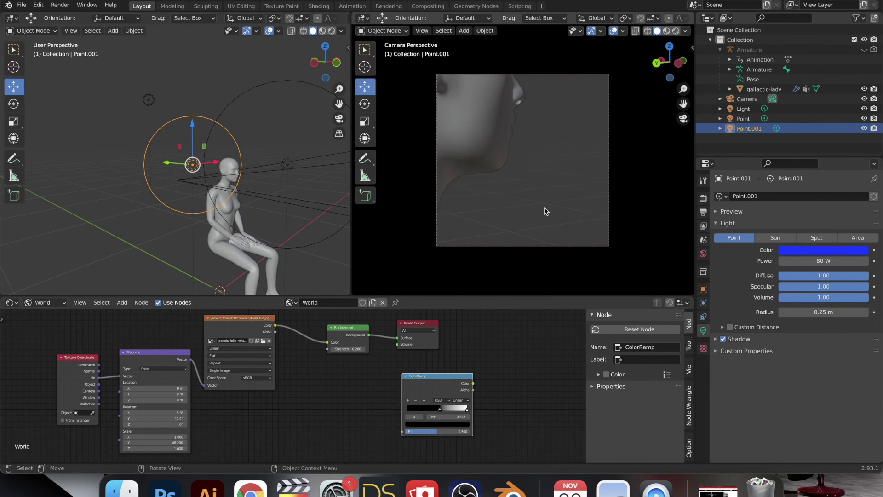
scroll(498, 230, left, 5)
key(KP_0)
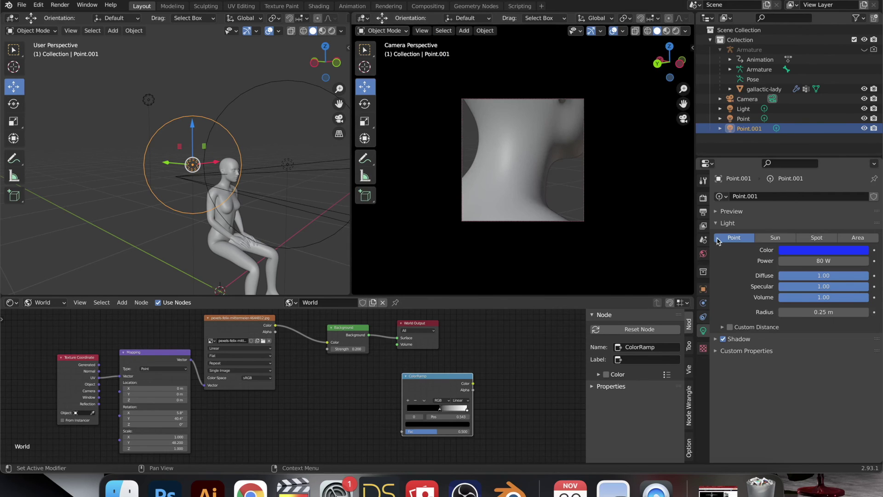
ctrl+scroll(716, 185, up, 9)
click(176, 176)
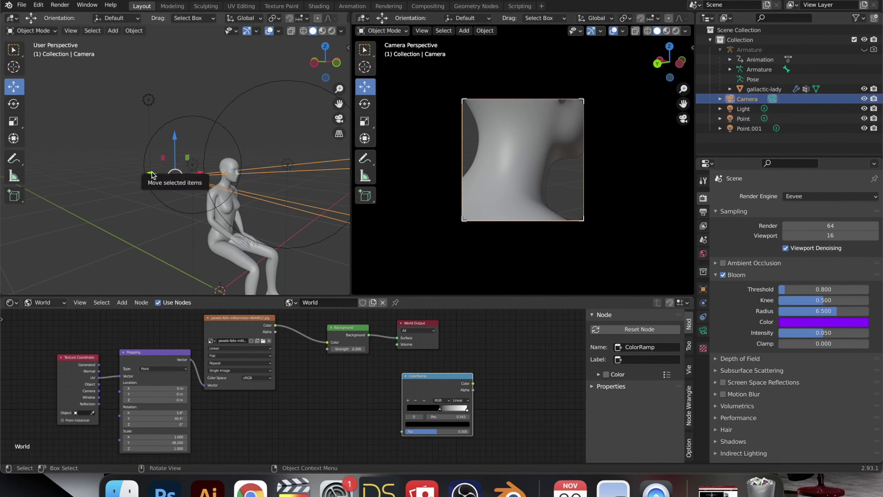
mouse_move(176, 177)
mouse_down()
mouse_move(150, 171)
mouse_move(175, 182)
mouse_up()
scroll(175, 182, left, 5)
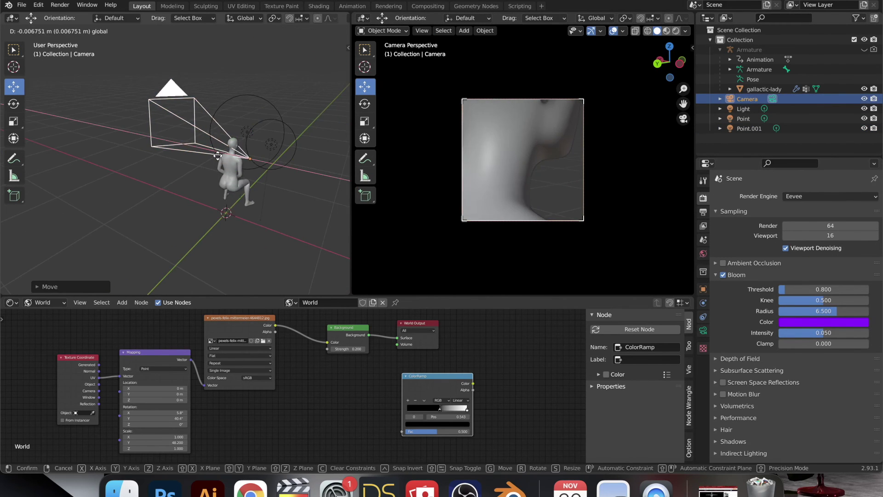
Set the camera focal length to 66 mm, switch to Rendered shading, and render with F12
click(703, 330)
drag(835, 243, 804, 242)
click(675, 31)
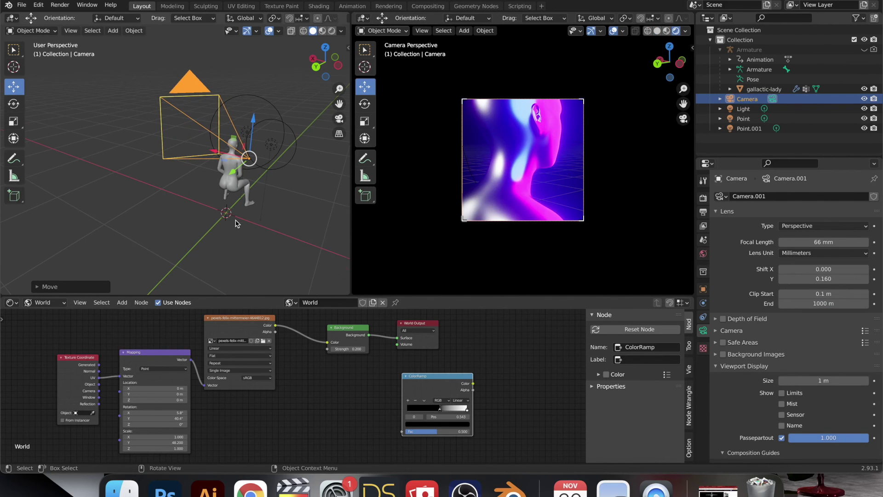
scroll(235, 224, left, 5)
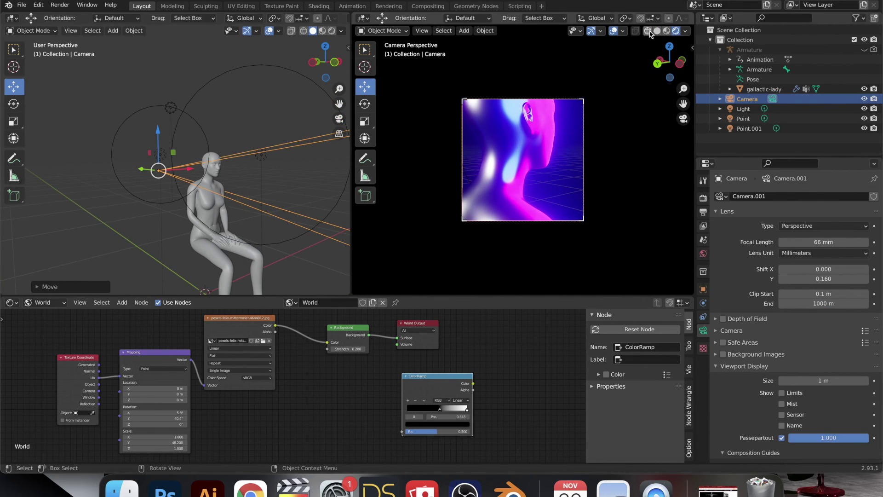
key(F12)
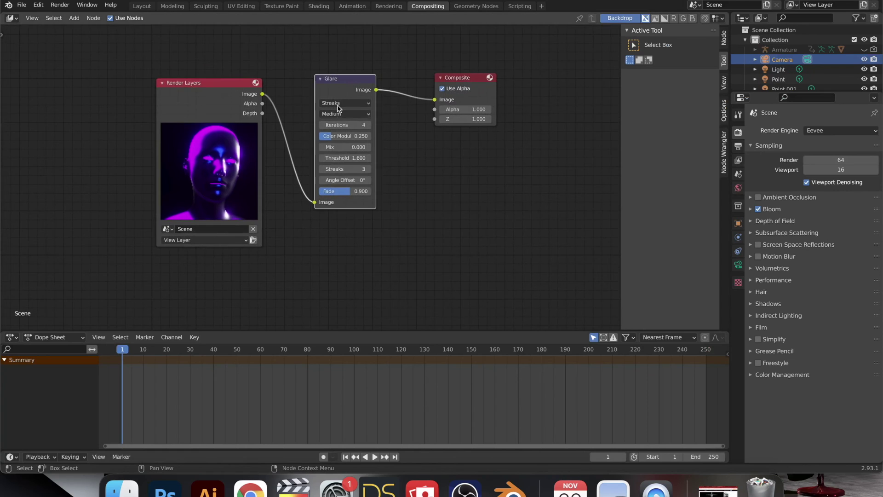
Switch the Glare node to a different glare type, re-render frame 1, and close the result
click(345, 102)
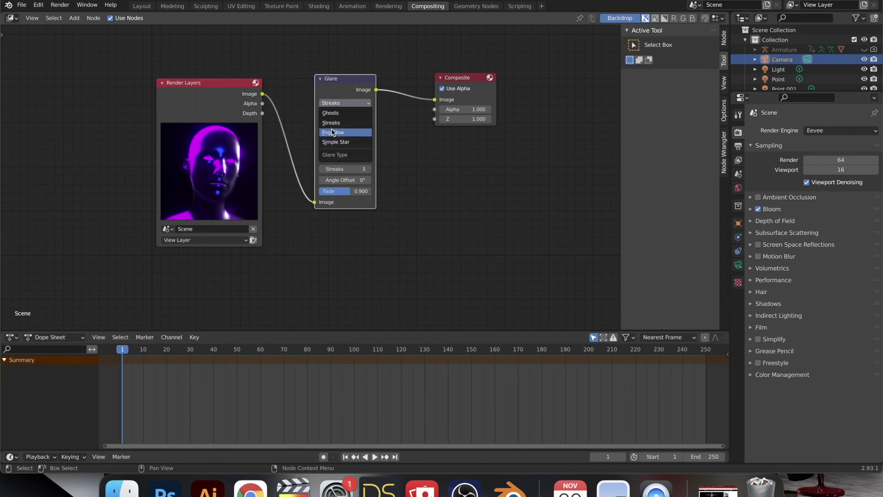
click(336, 142)
click(57, 4)
click(69, 17)
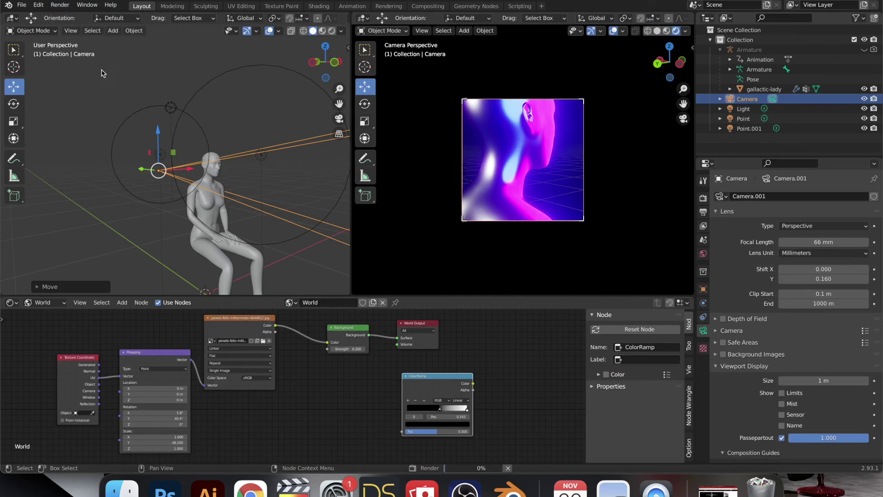
key(F12)
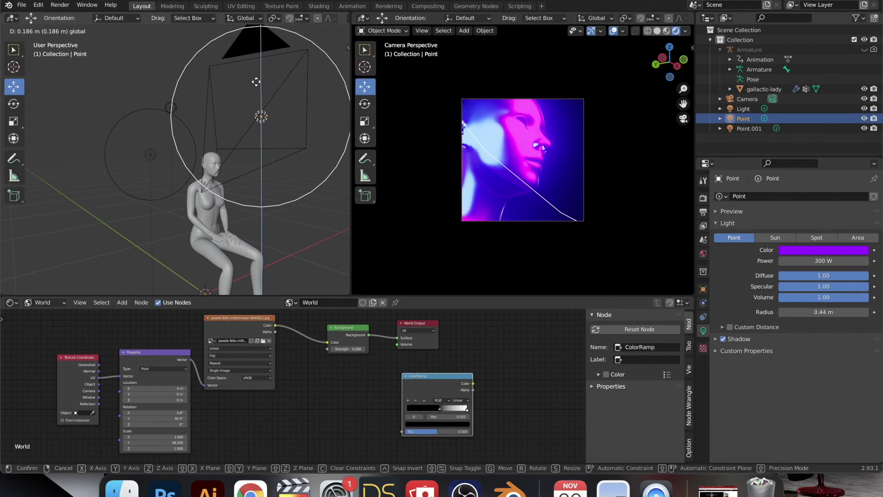
Place the Point light, slide the white main light along Y, and move the camera along Z and Y
click(256, 81)
middle_drag(212, 260, 223, 219)
click(162, 113)
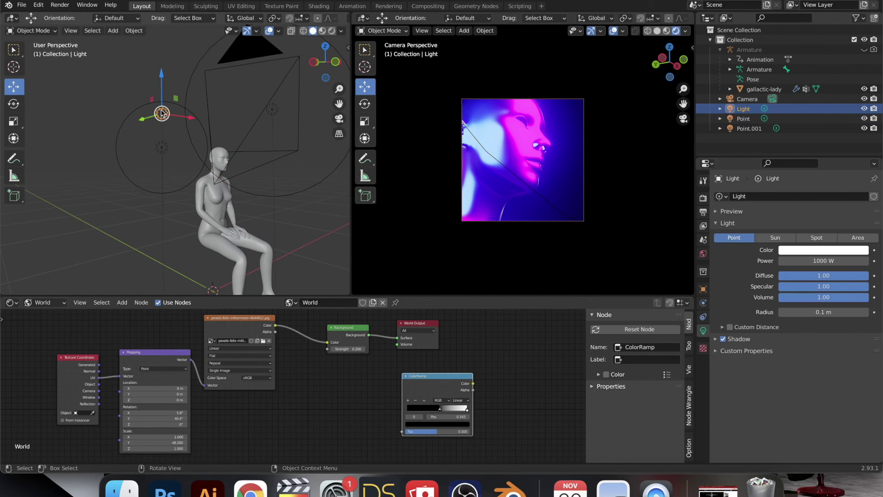
drag(146, 124, 239, 143)
click(746, 99)
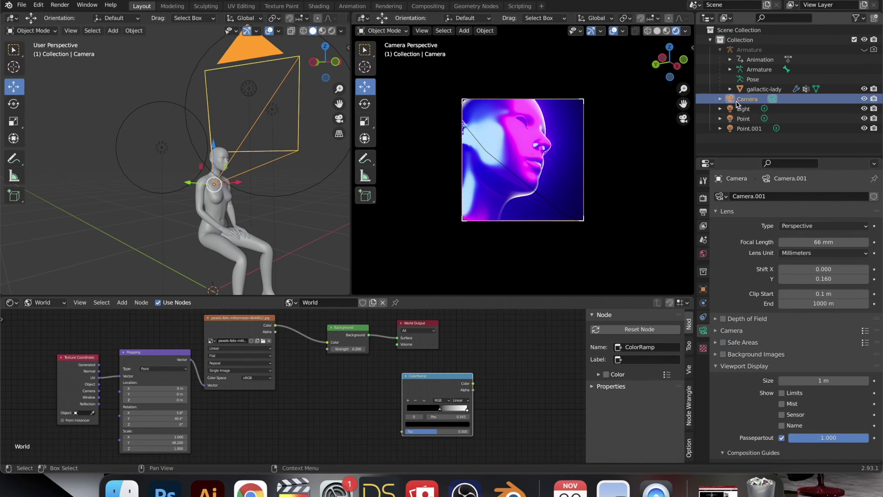
drag(213, 144, 213, 148)
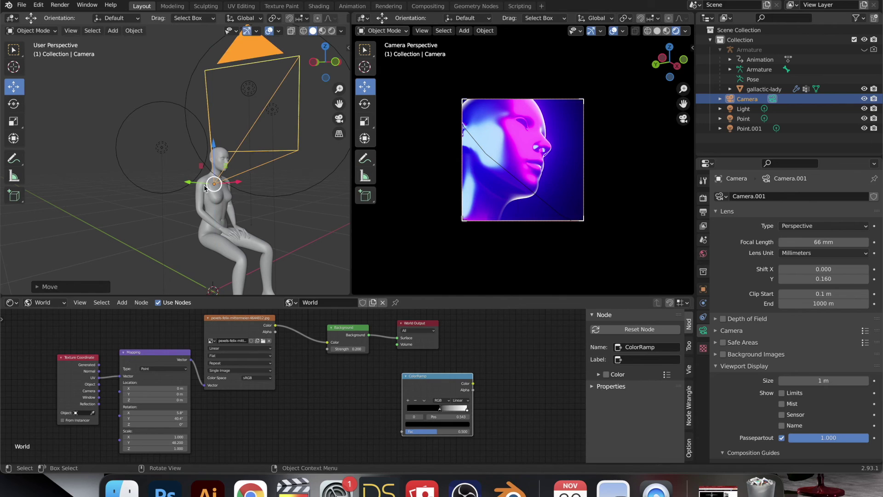
drag(189, 183, 189, 183)
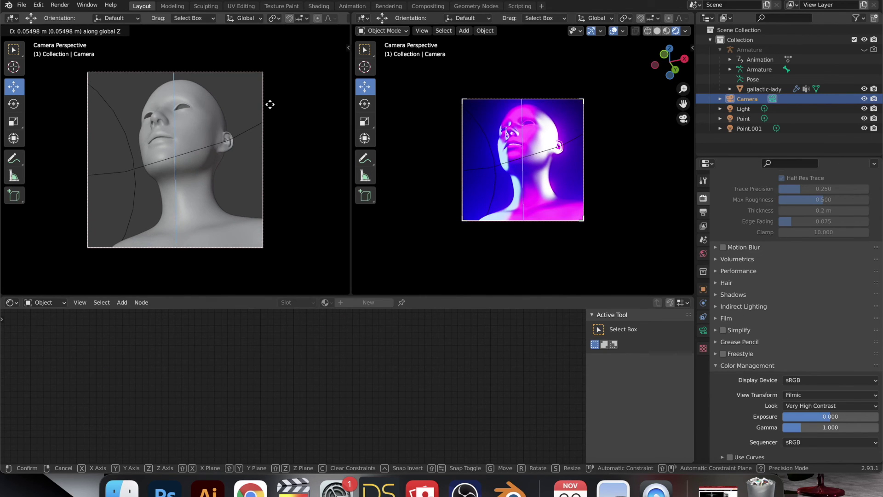
Confirm the camera's new position and render the image from the low angle
click(270, 102)
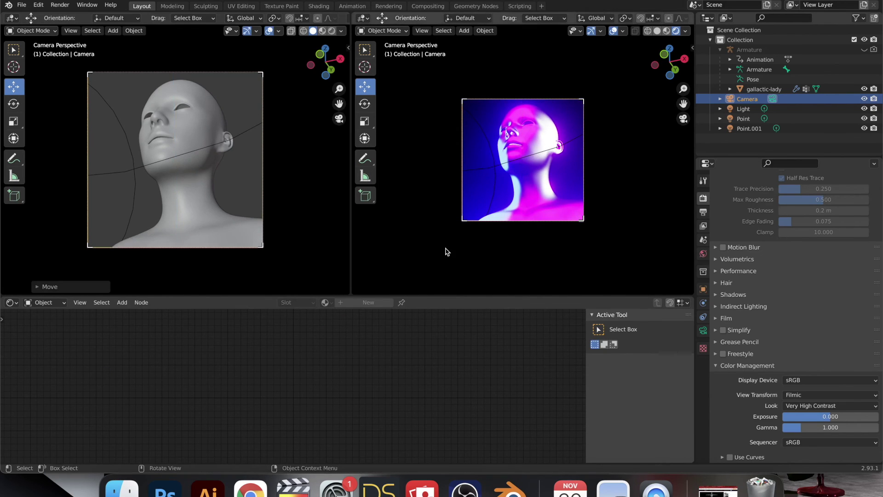
click(47, 6)
click(64, 15)
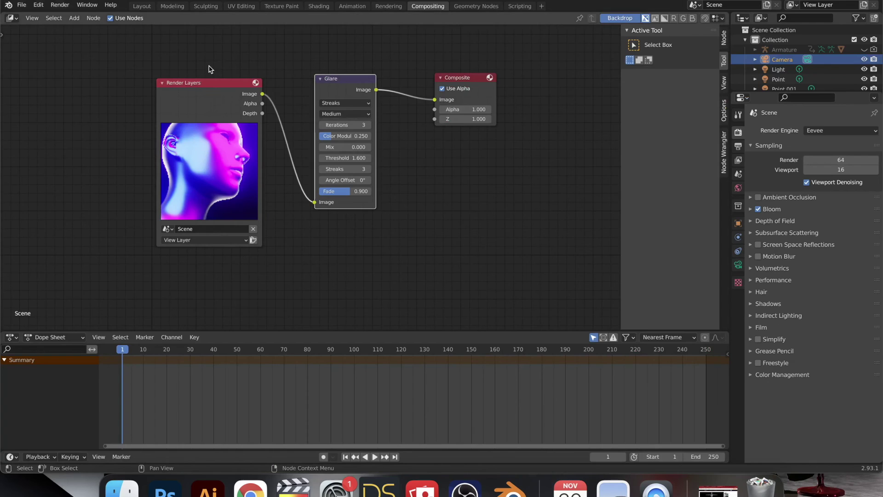
Change the Glare node type to Fog Glow and render the final image
click(340, 103)
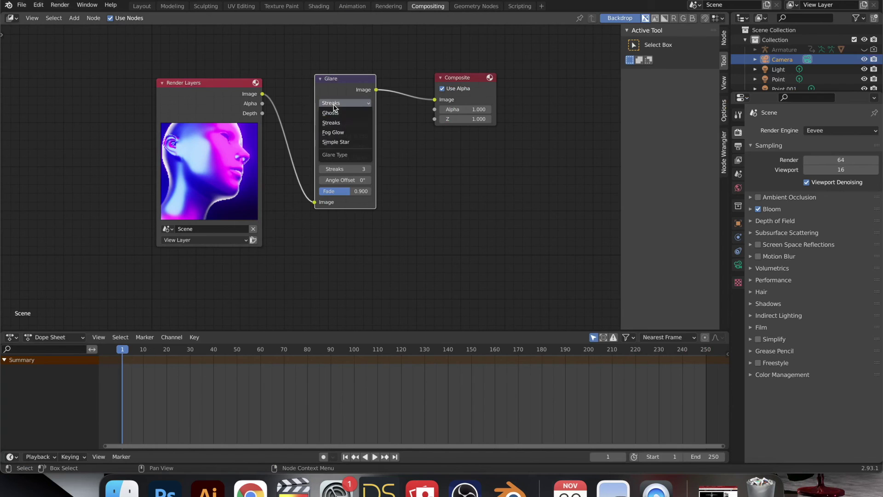
click(333, 132)
click(47, 6)
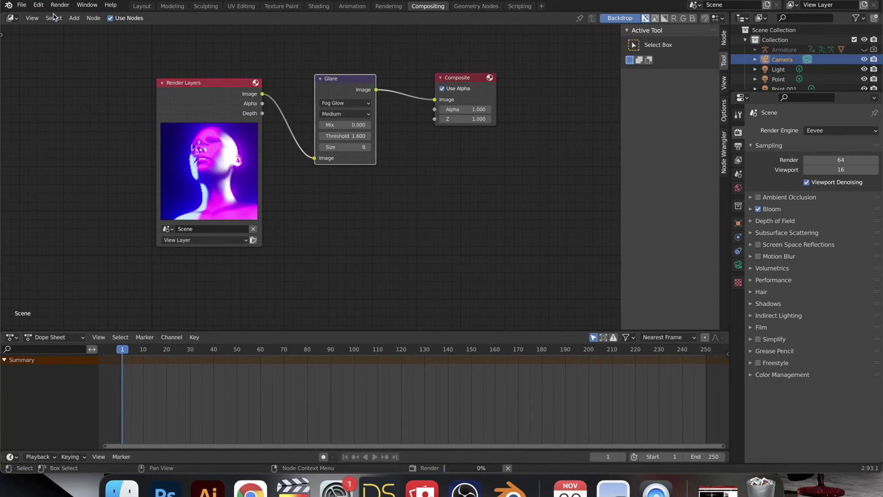
click(64, 16)
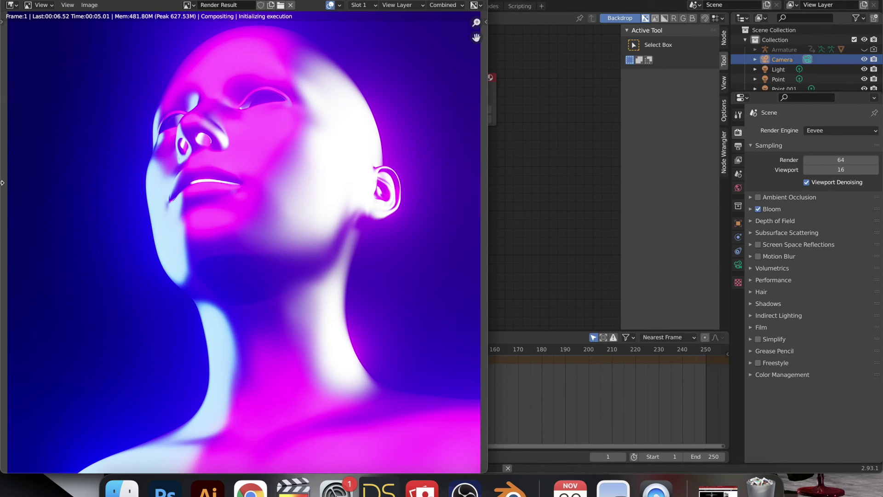
scroll(64, 270, down, 1)
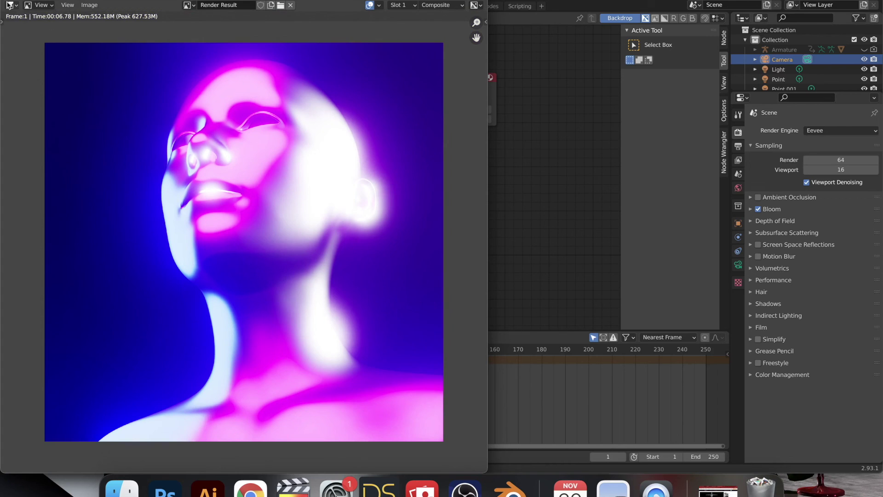
key(Escape)
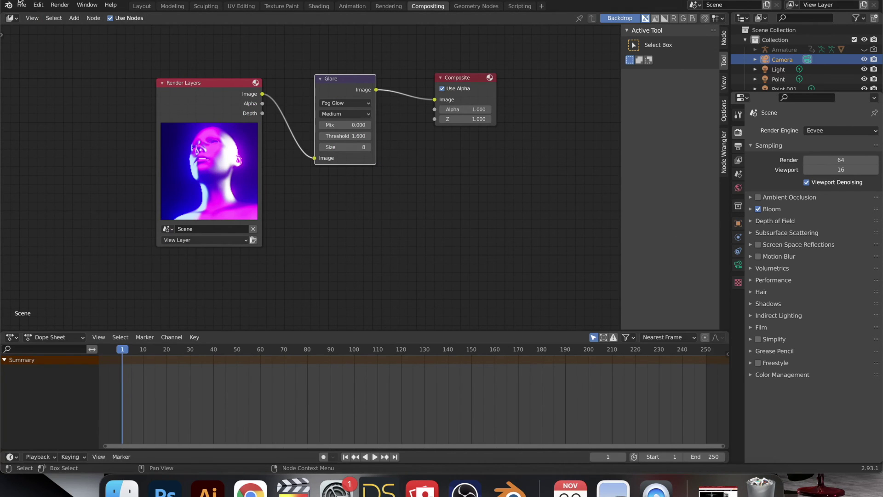
click(48, 5)
click(66, 15)
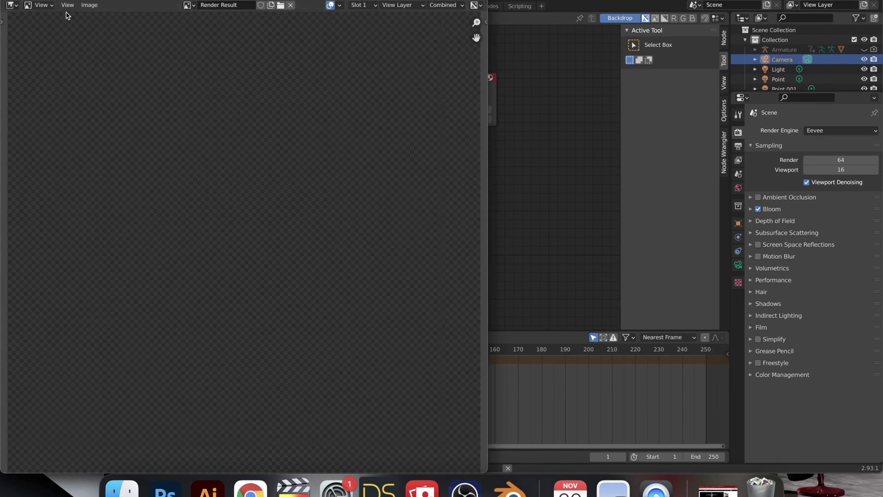